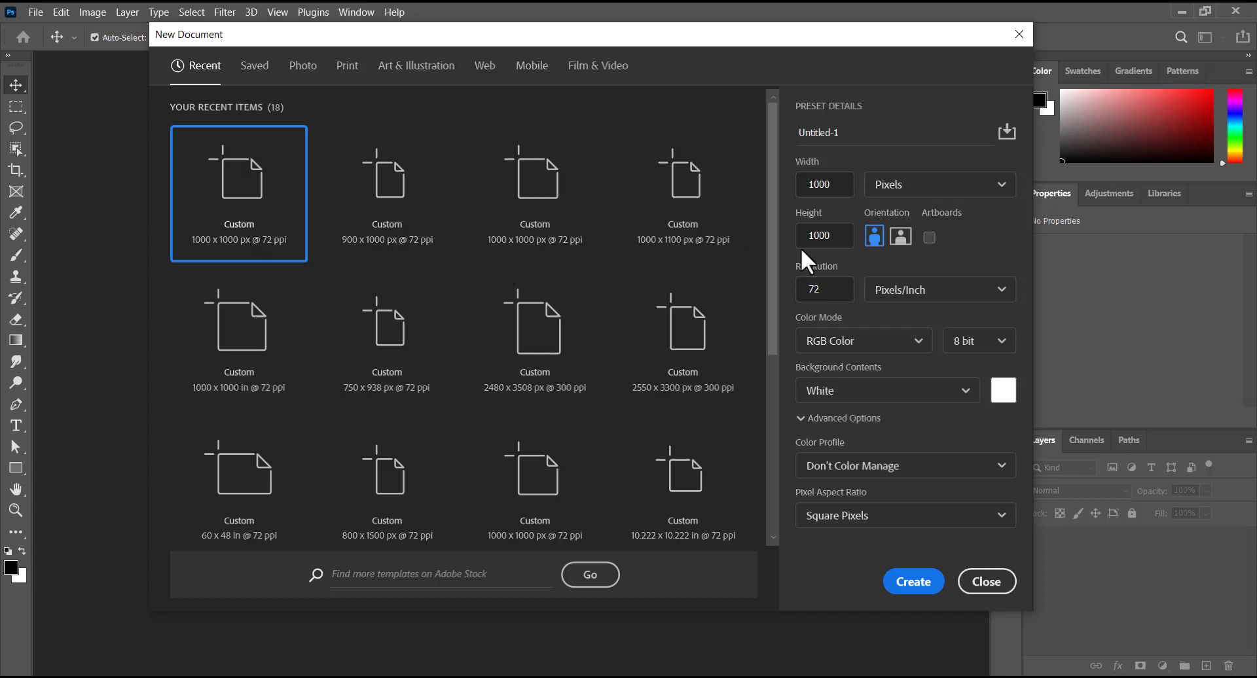
- Create a 1000 × 1000 px, 72 ppi document named 'bday' from the square preset
click(262, 213)
click(844, 191)
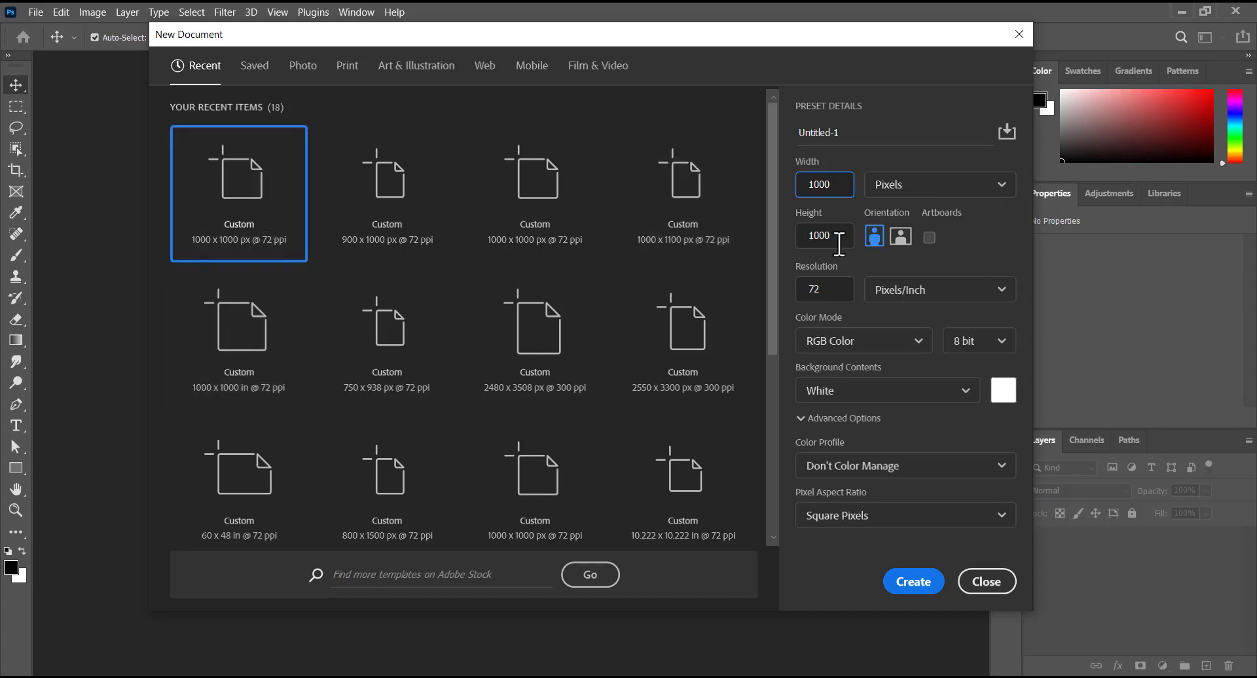
drag(850, 132, 764, 148)
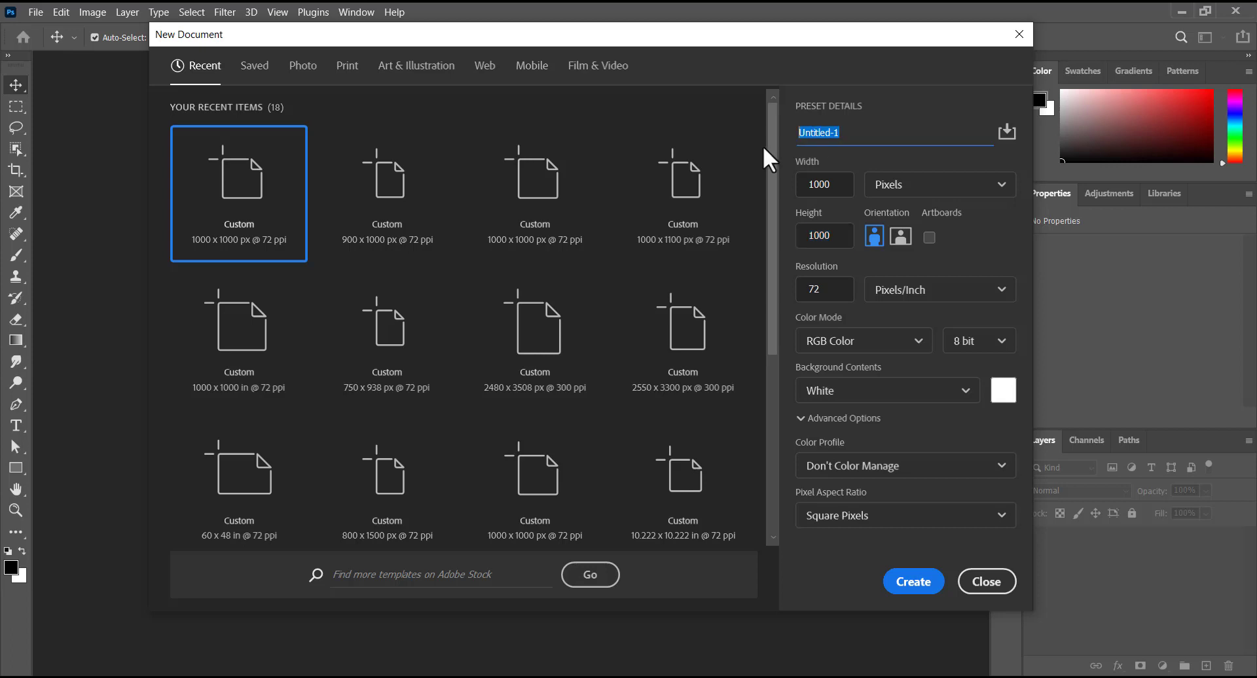
text(bday)
click(877, 339)
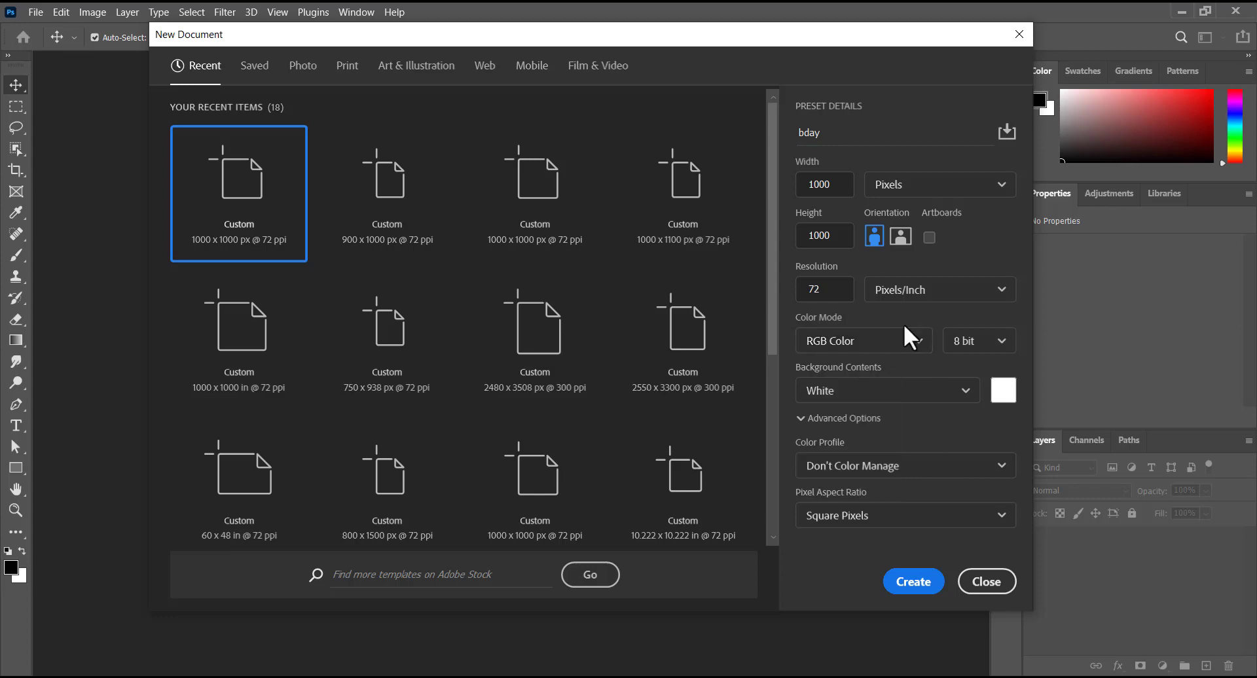
click(914, 583)
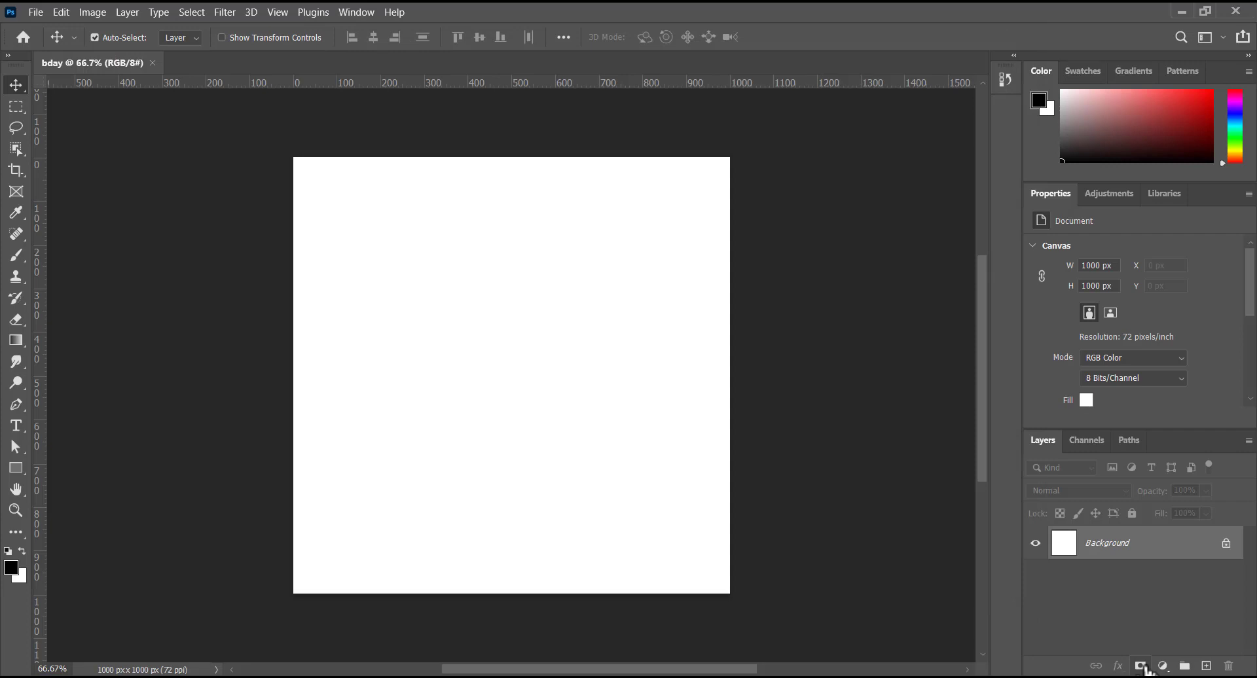
- Add a #f7f7f7 Solid Color fill layer and move the placed texture to the top-left
click(1163, 667)
click(1147, 386)
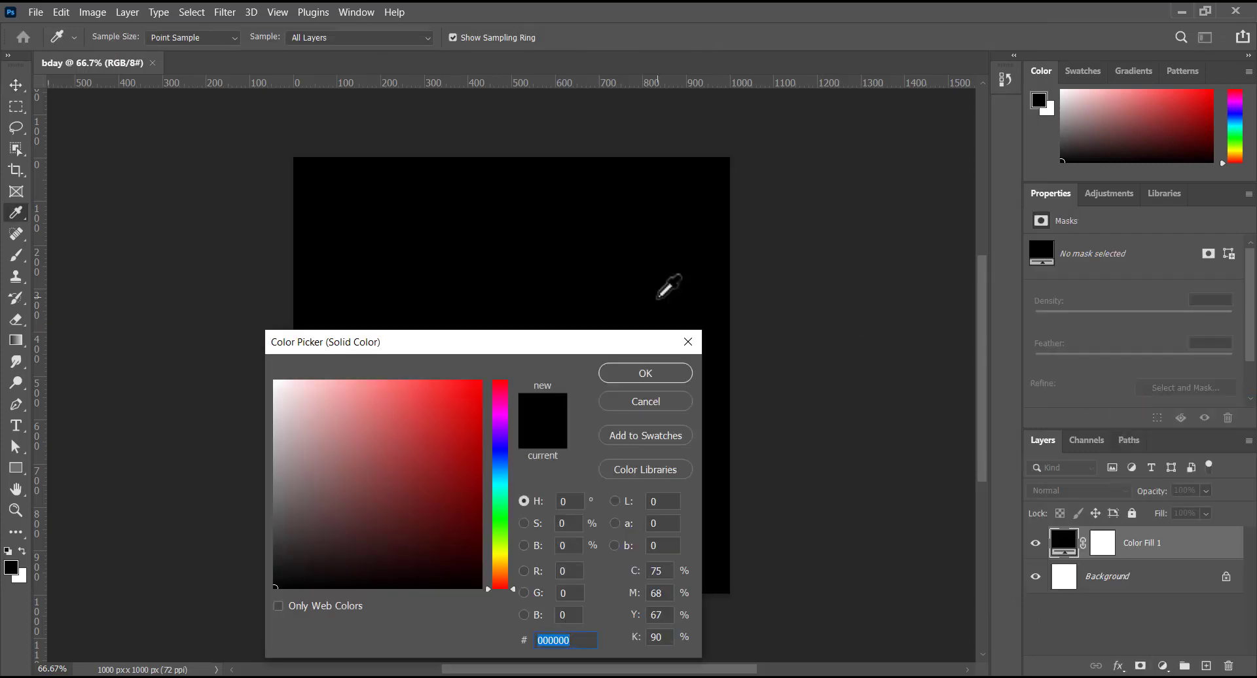
click(277, 385)
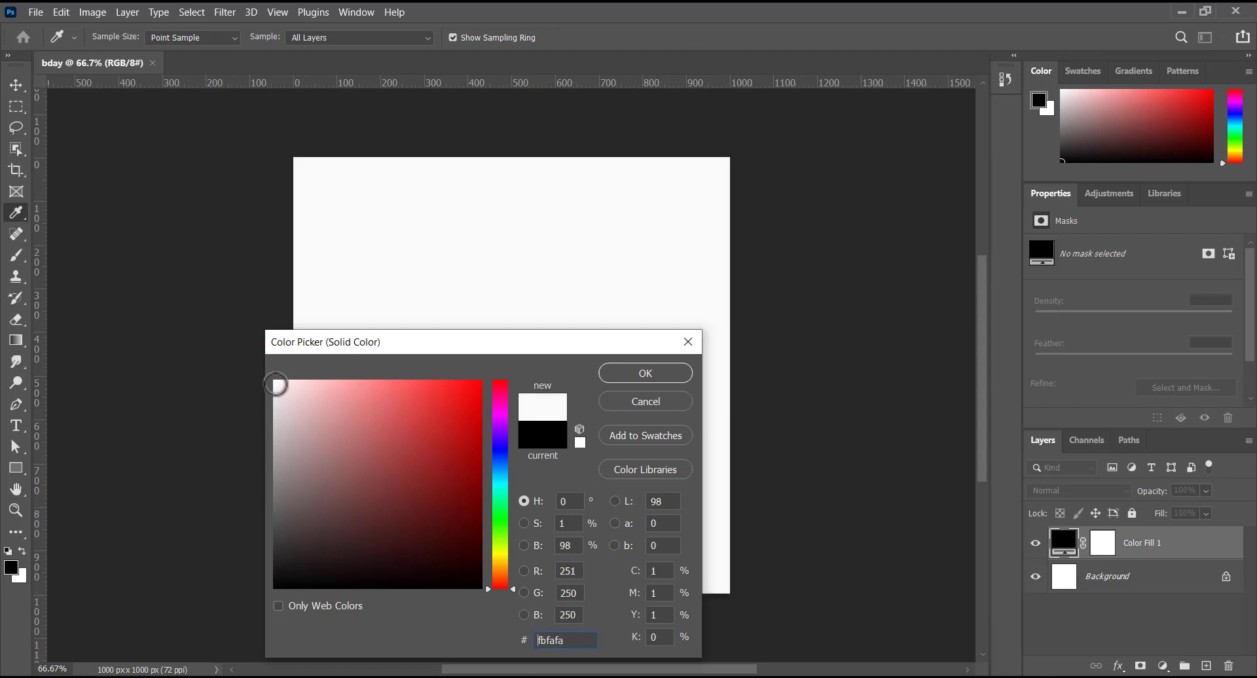
click(275, 387)
click(273, 388)
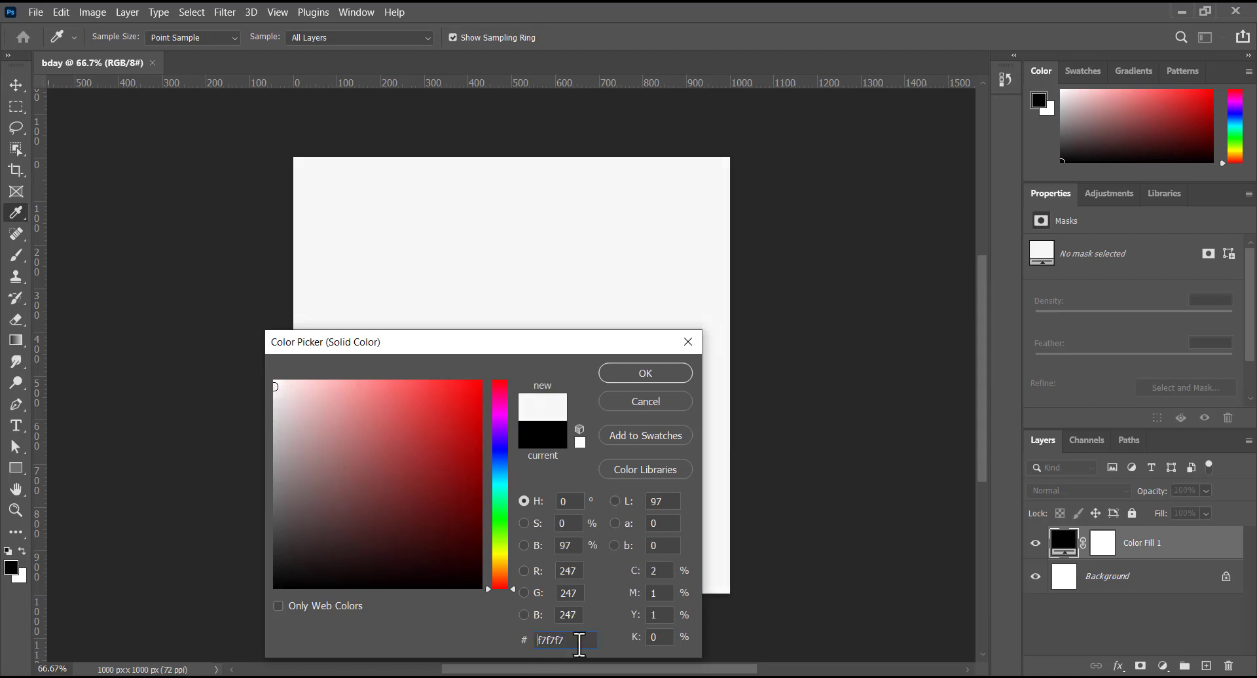
click(652, 379)
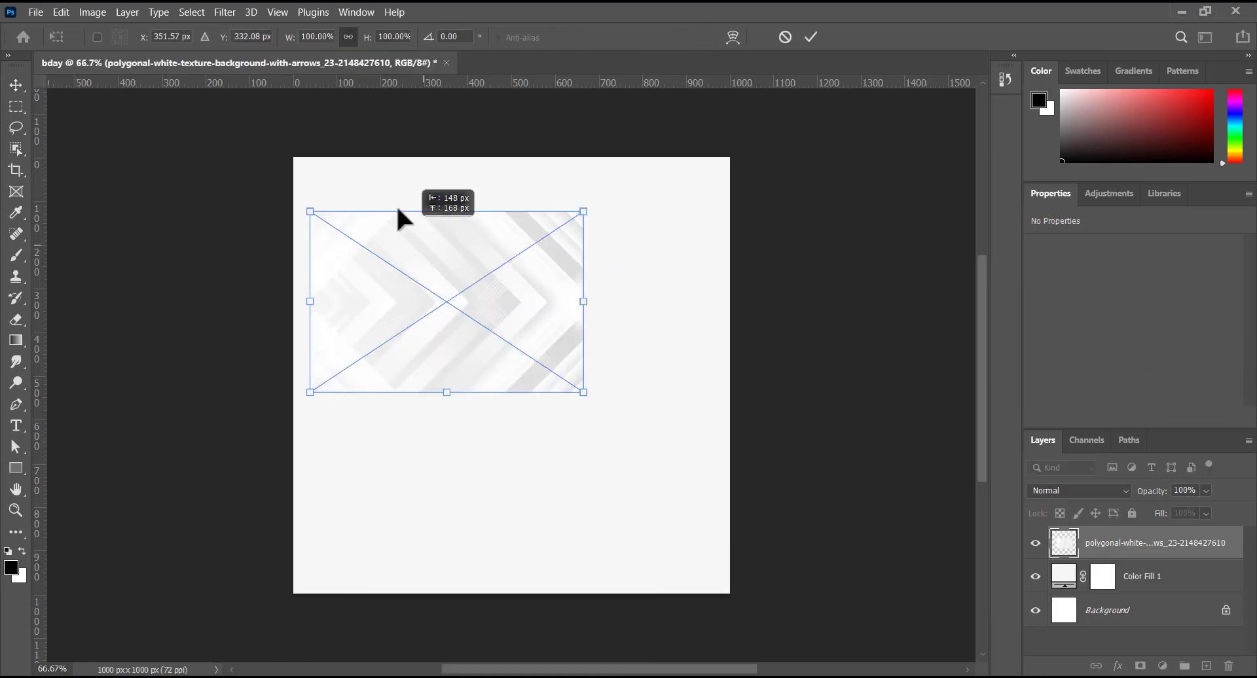
mouse_move(399, 208)
mouse_down()
mouse_move(387, 197)
mouse_move(404, 197)
mouse_up()
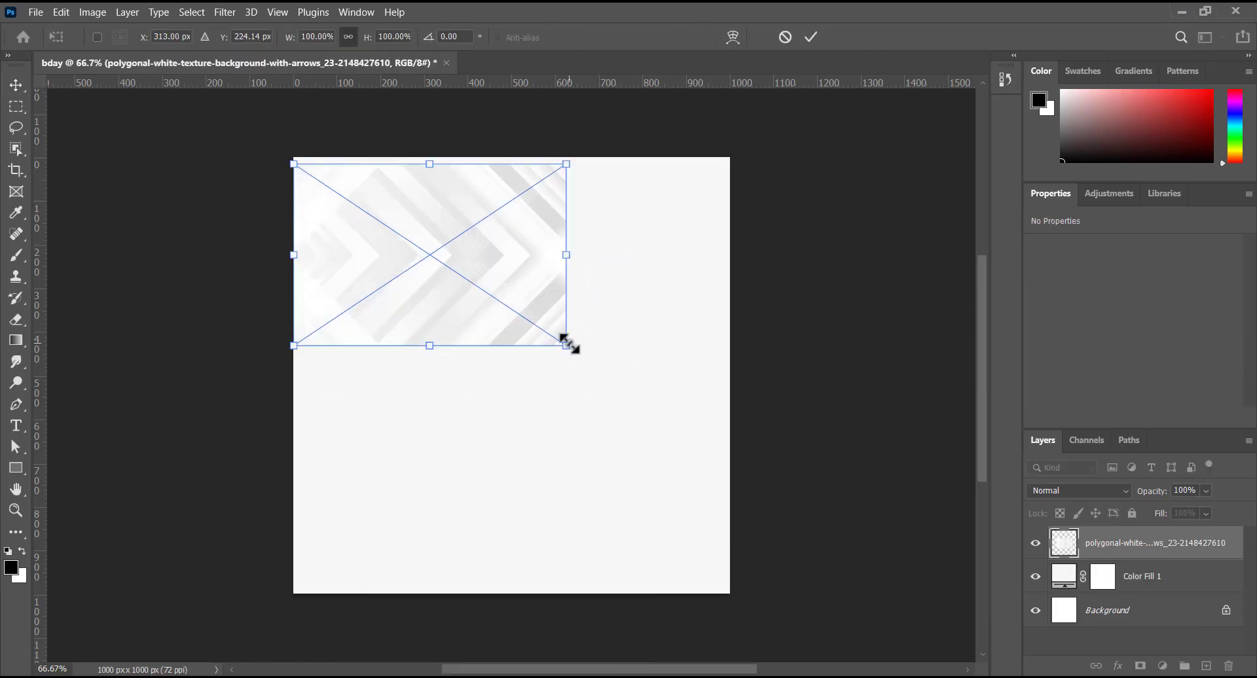
- Scale the texture up to cover the canvas and apply a Gaussian Blur of radius 2
drag(567, 340, 701, 605)
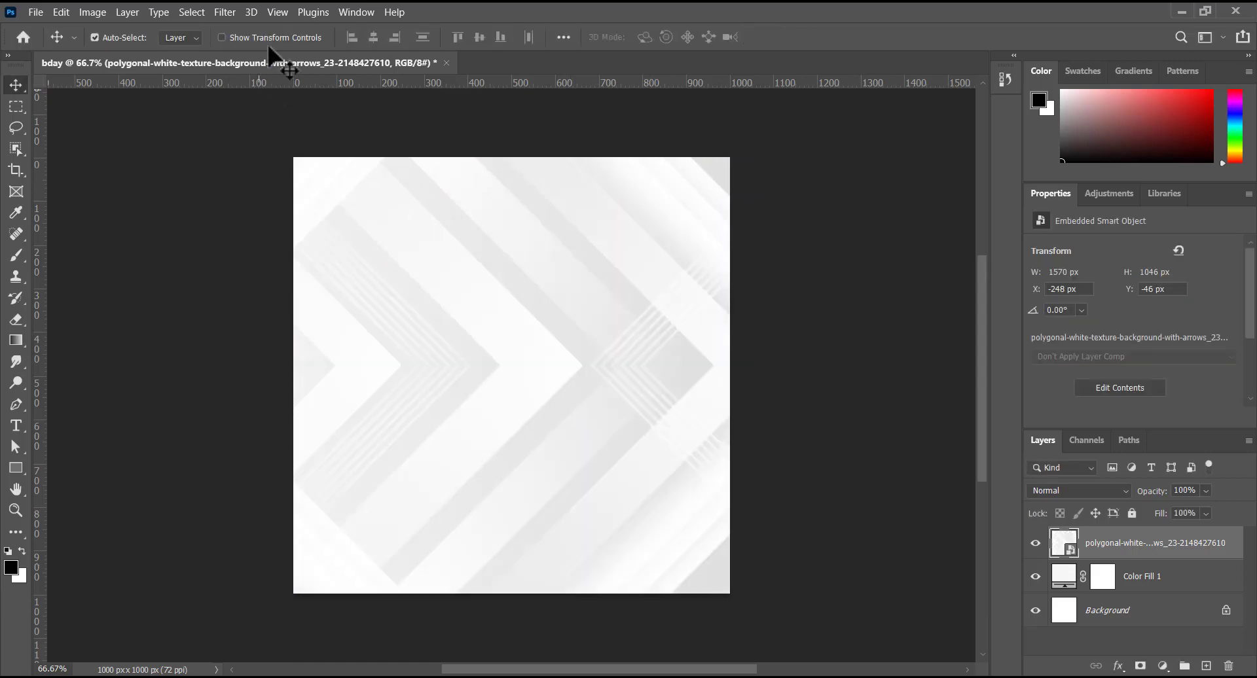
click(224, 11)
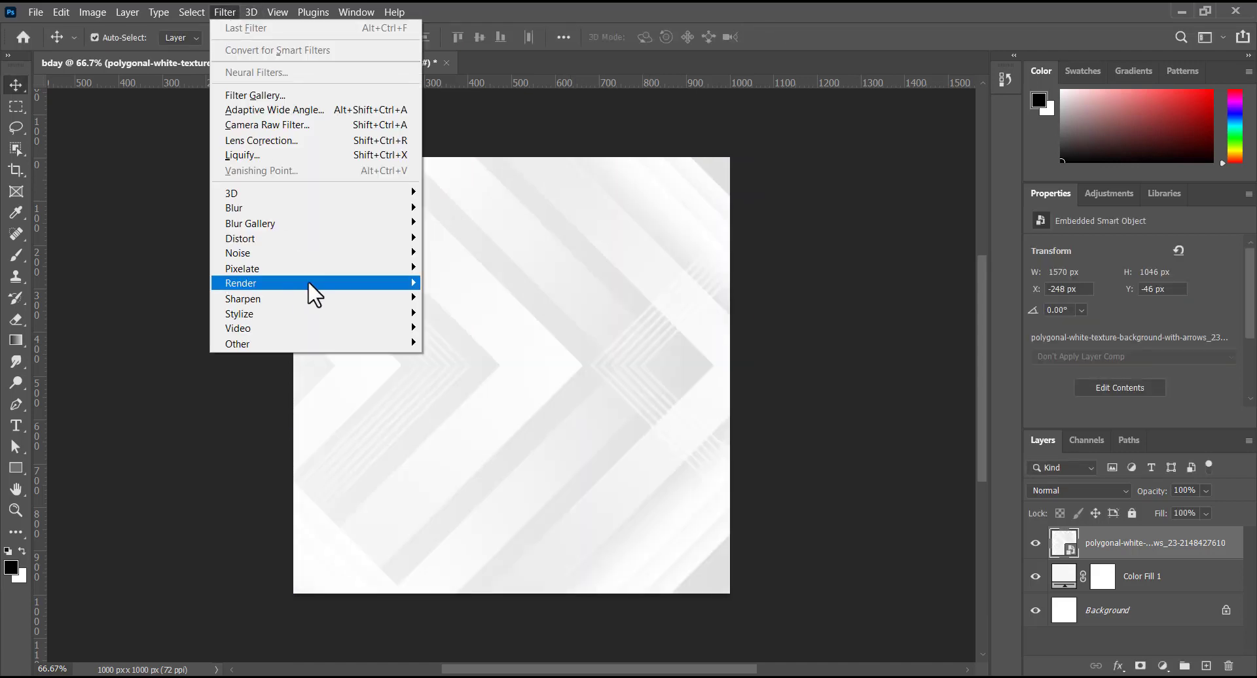
mouse_move(336, 211)
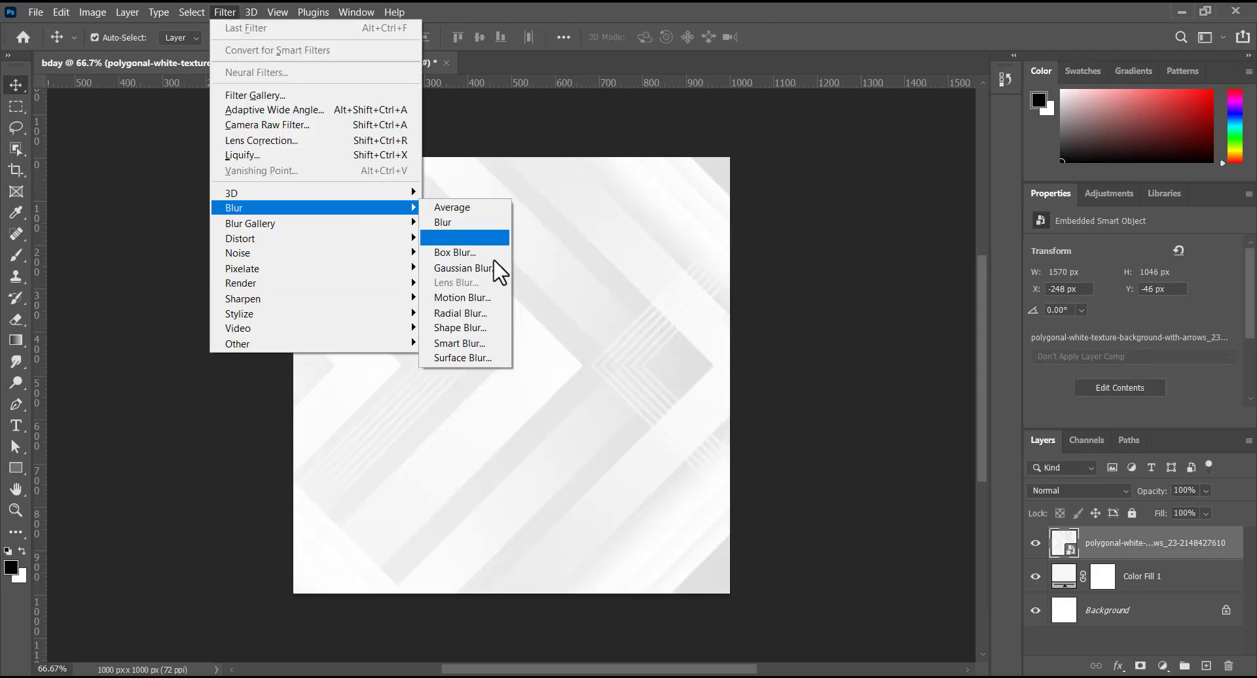
click(455, 268)
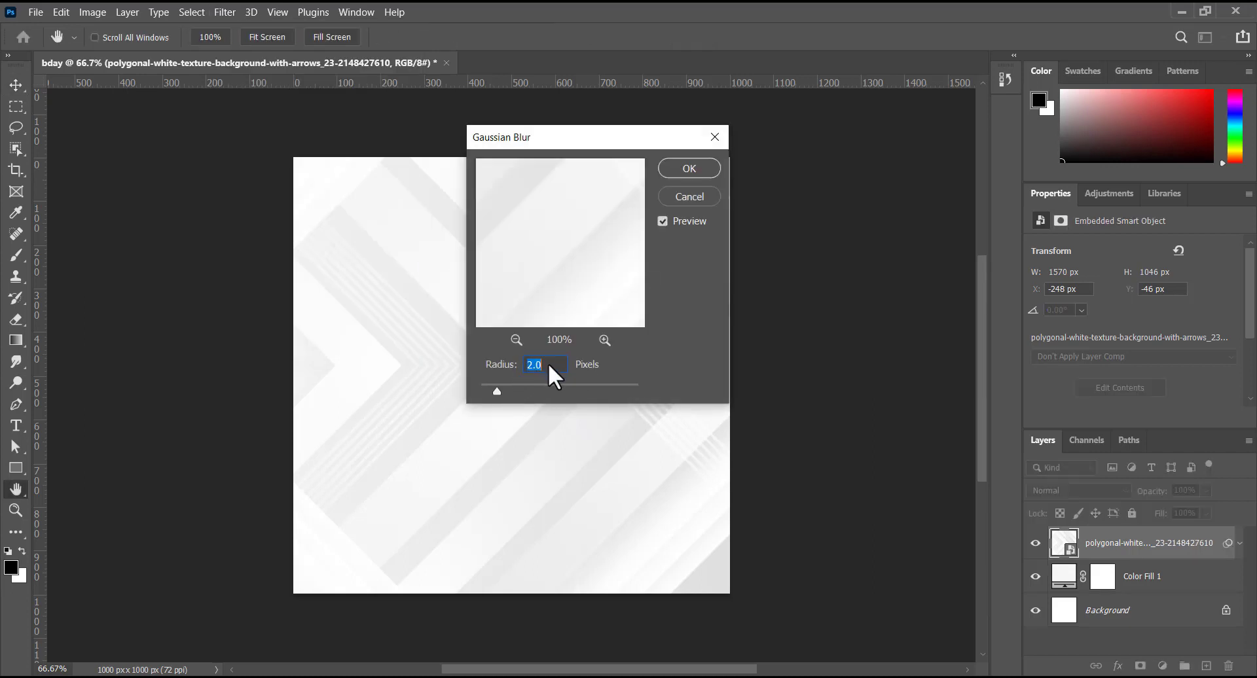
click(681, 167)
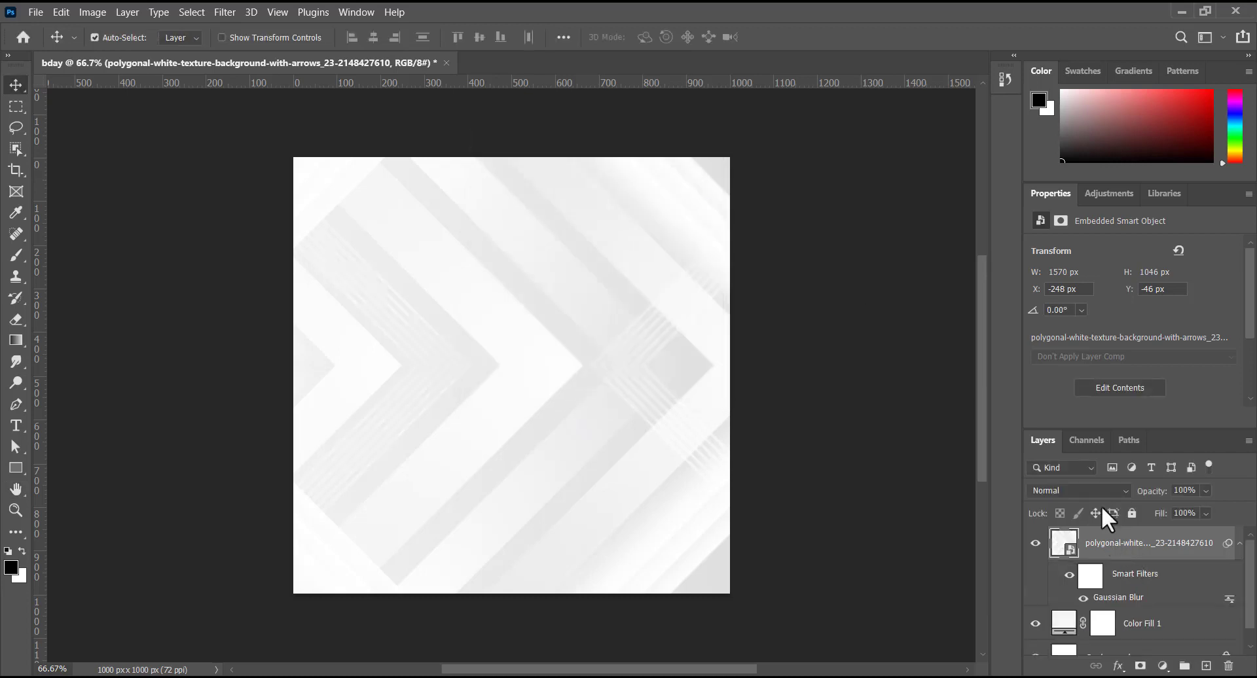
- Lower the blurred texture layer's opacity to 30%
drag(1051, 447, 1036, 148)
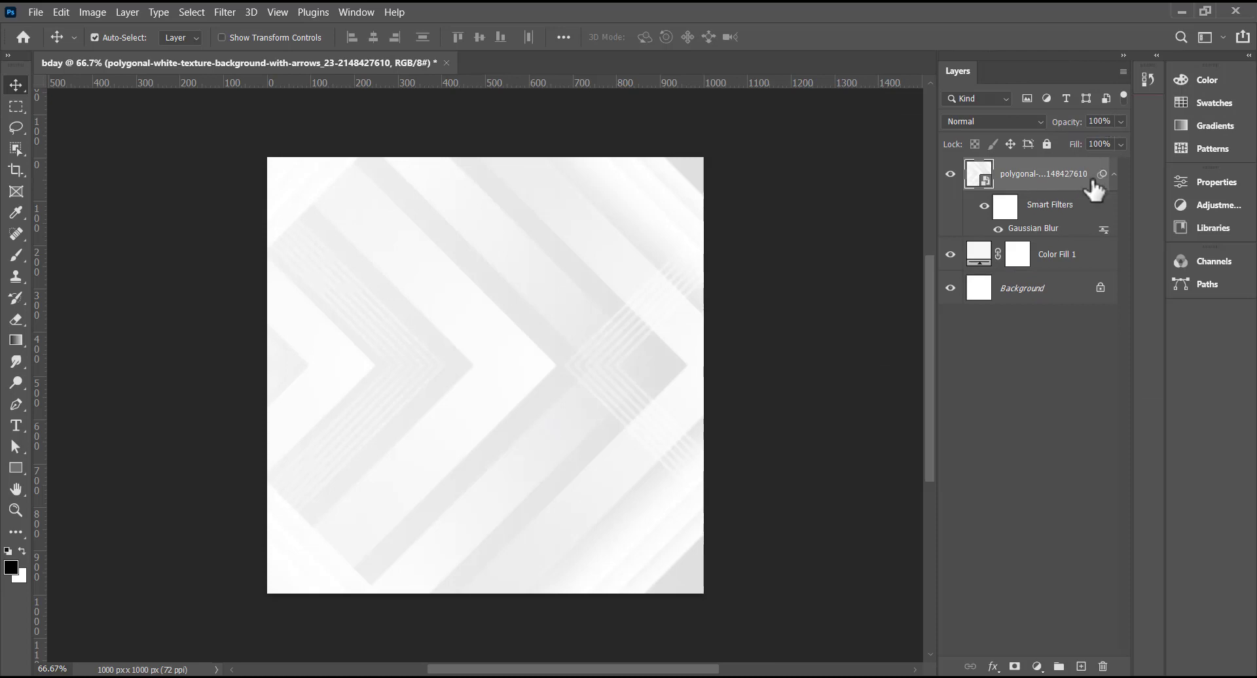
click(1118, 125)
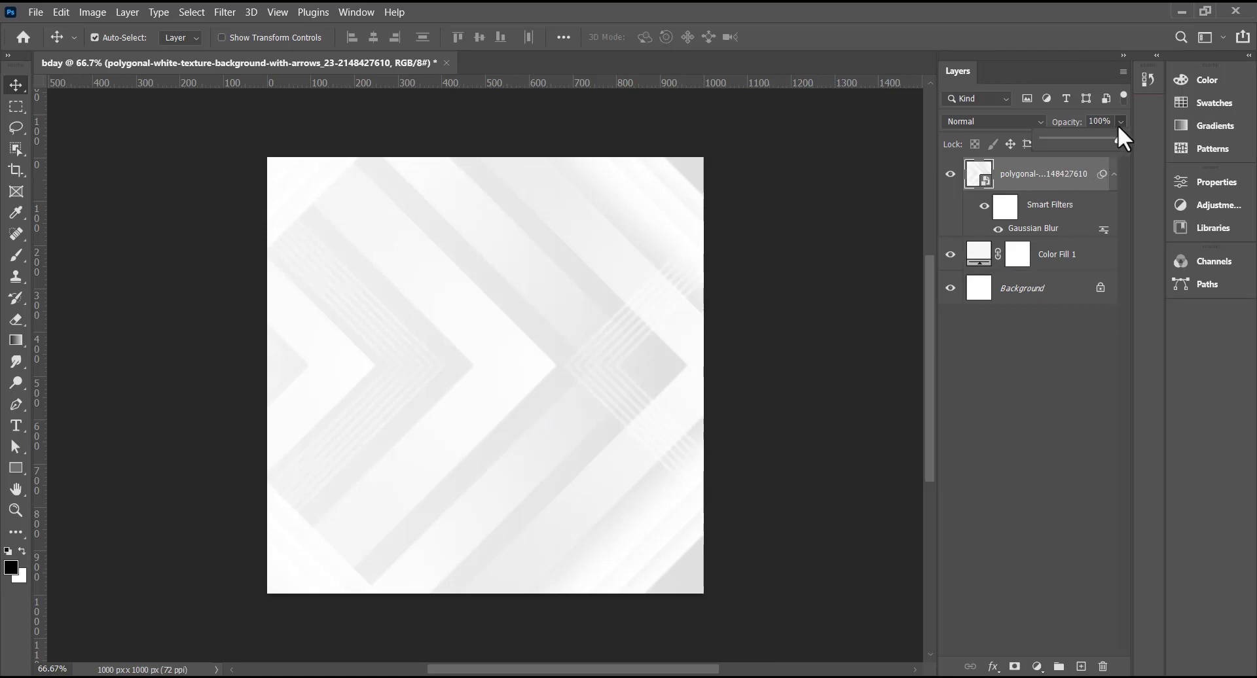
click(1077, 139)
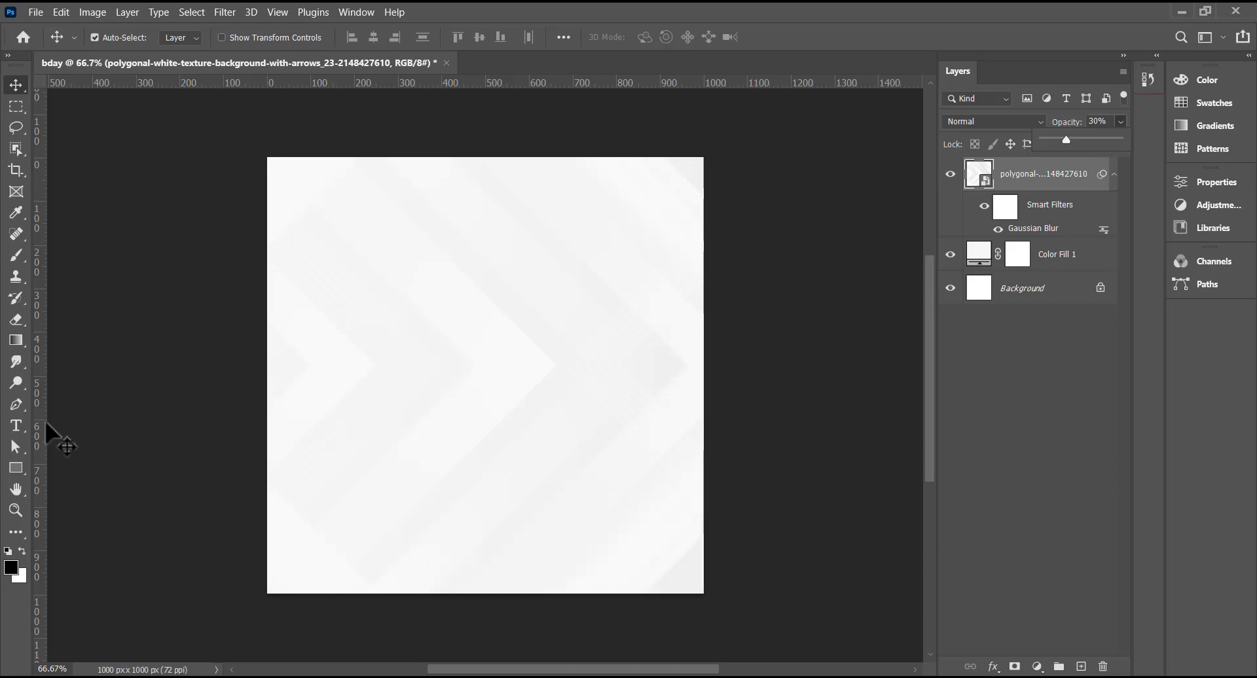
click(16, 426)
click(15, 426)
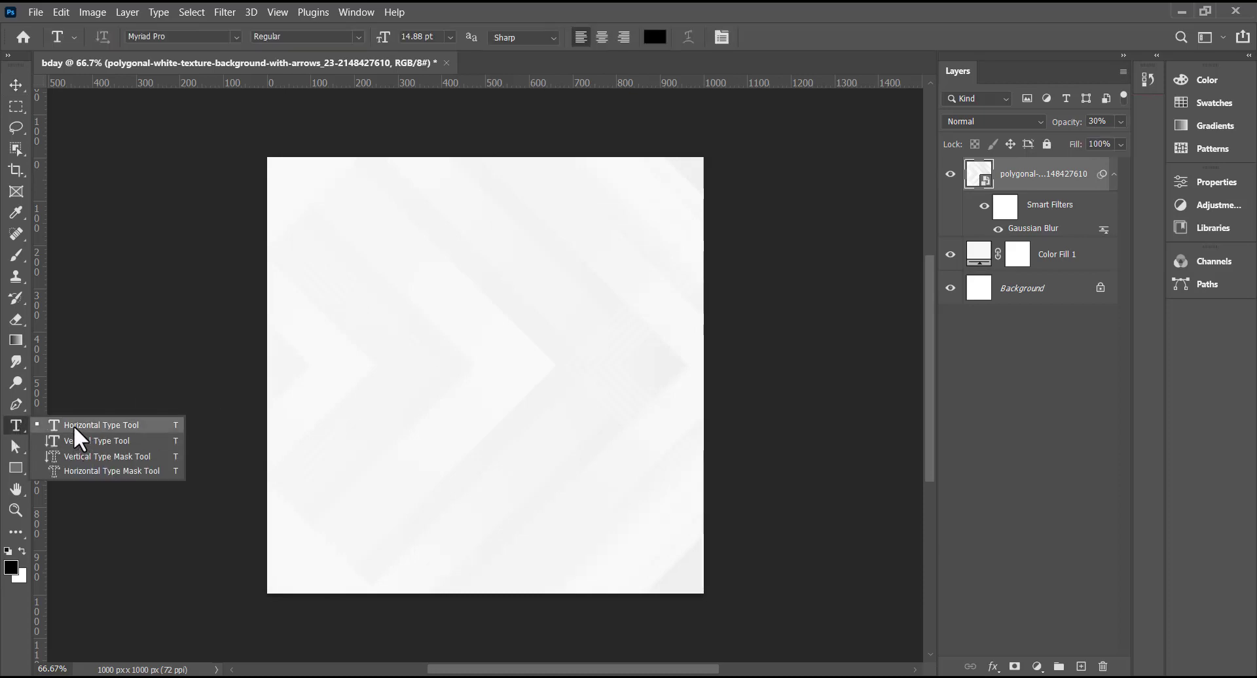
- Add a +1 text near the top-left in Franklin Gothic Heavy 62 pt
click(92, 426)
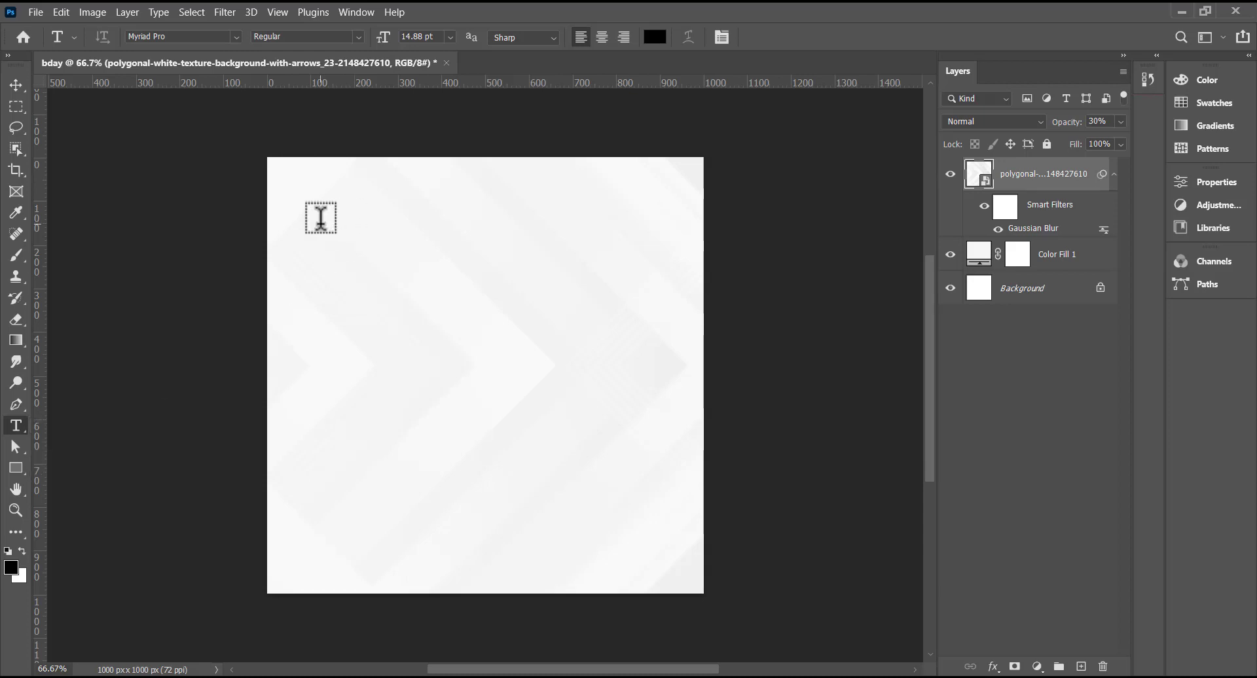
click(321, 217)
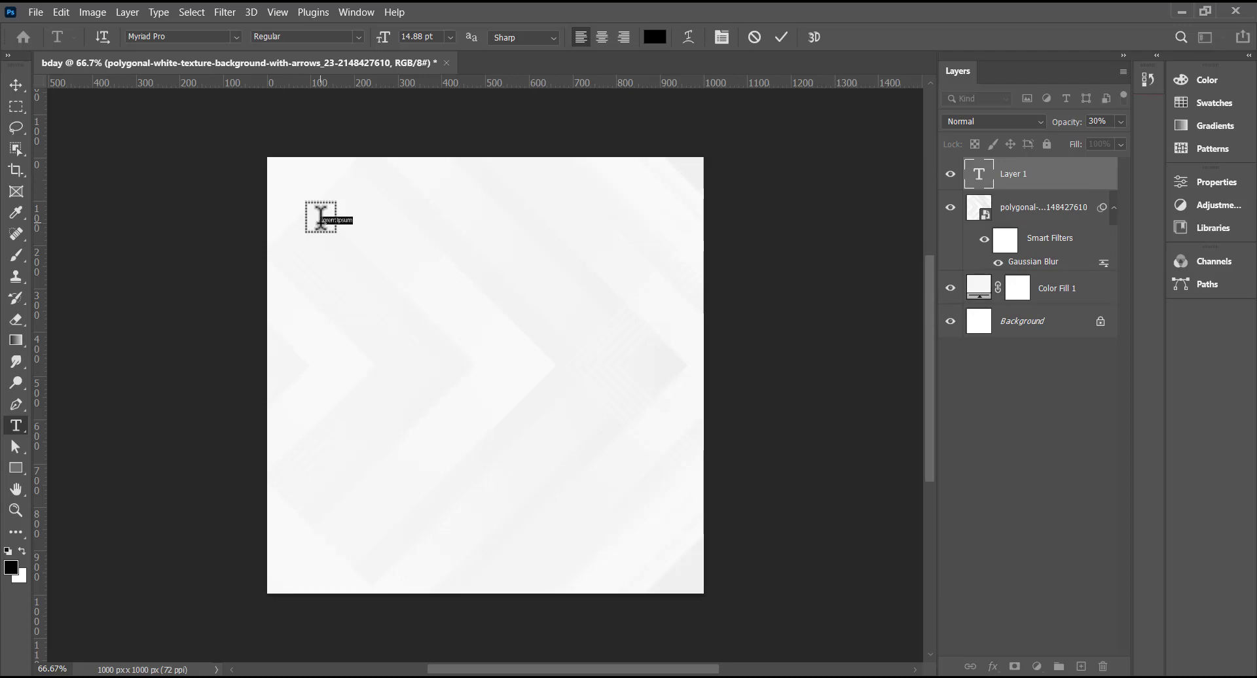
key(BackSpace)
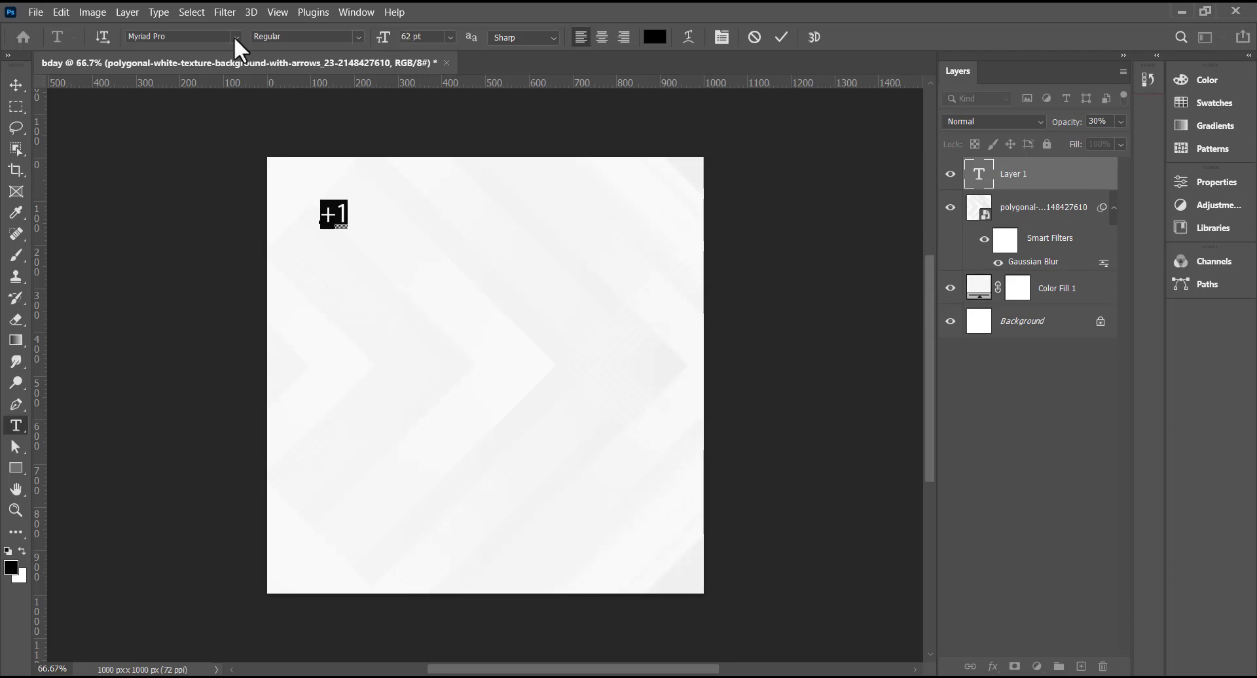
click(235, 37)
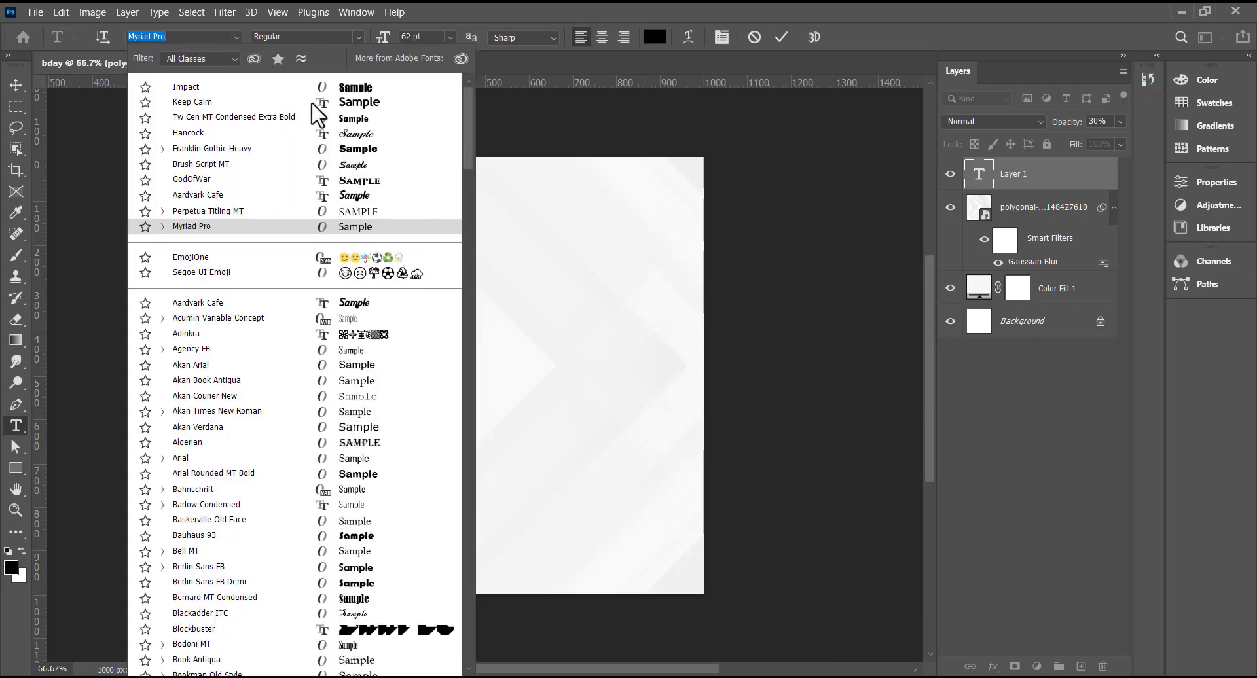
click(358, 151)
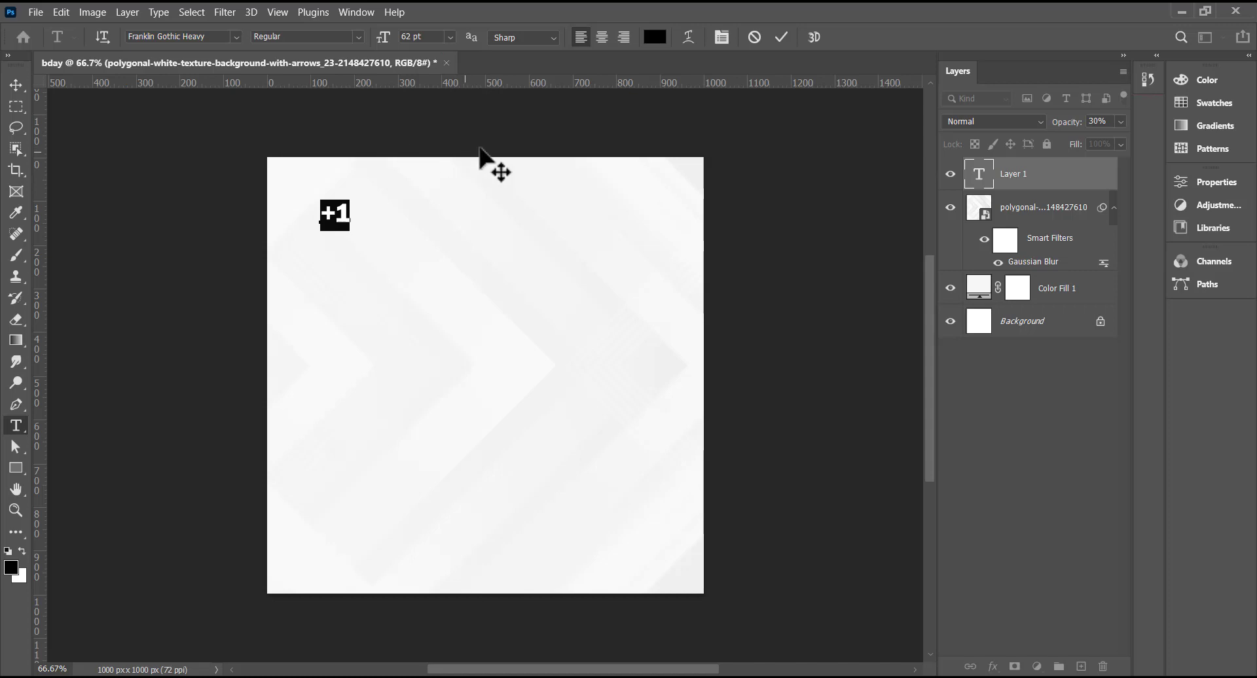
click(782, 37)
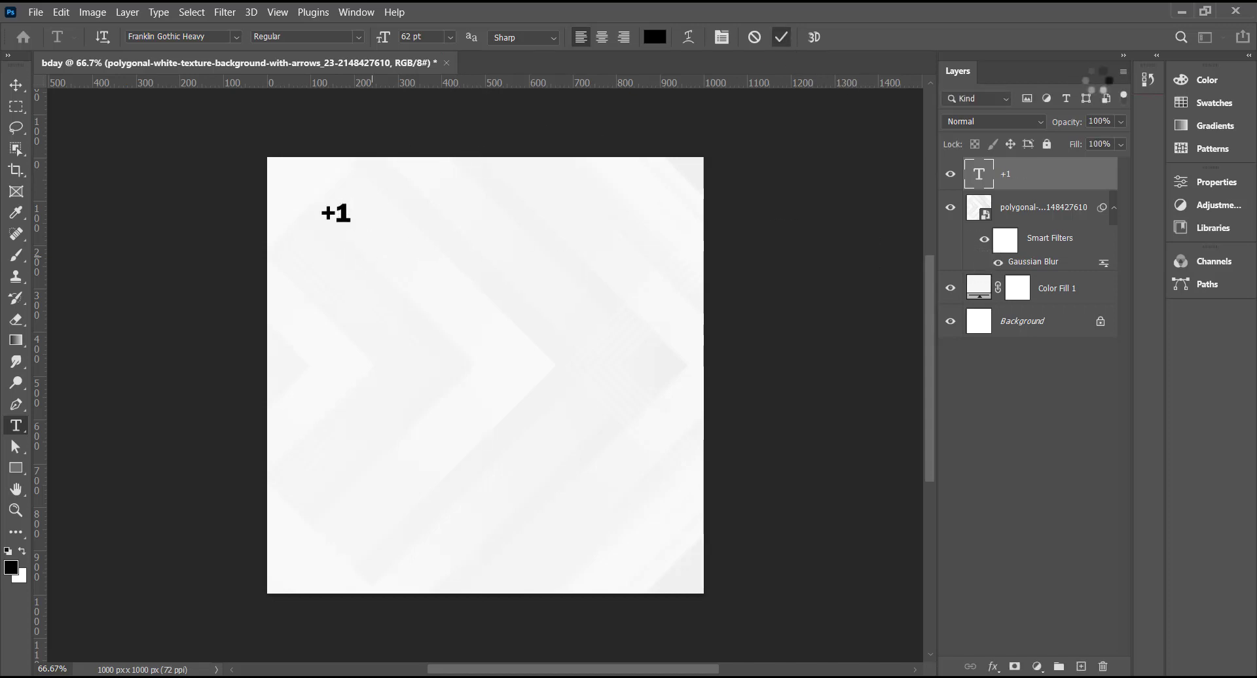
- Colour the +1 text a very dark green
click(1203, 99)
click(11, 568)
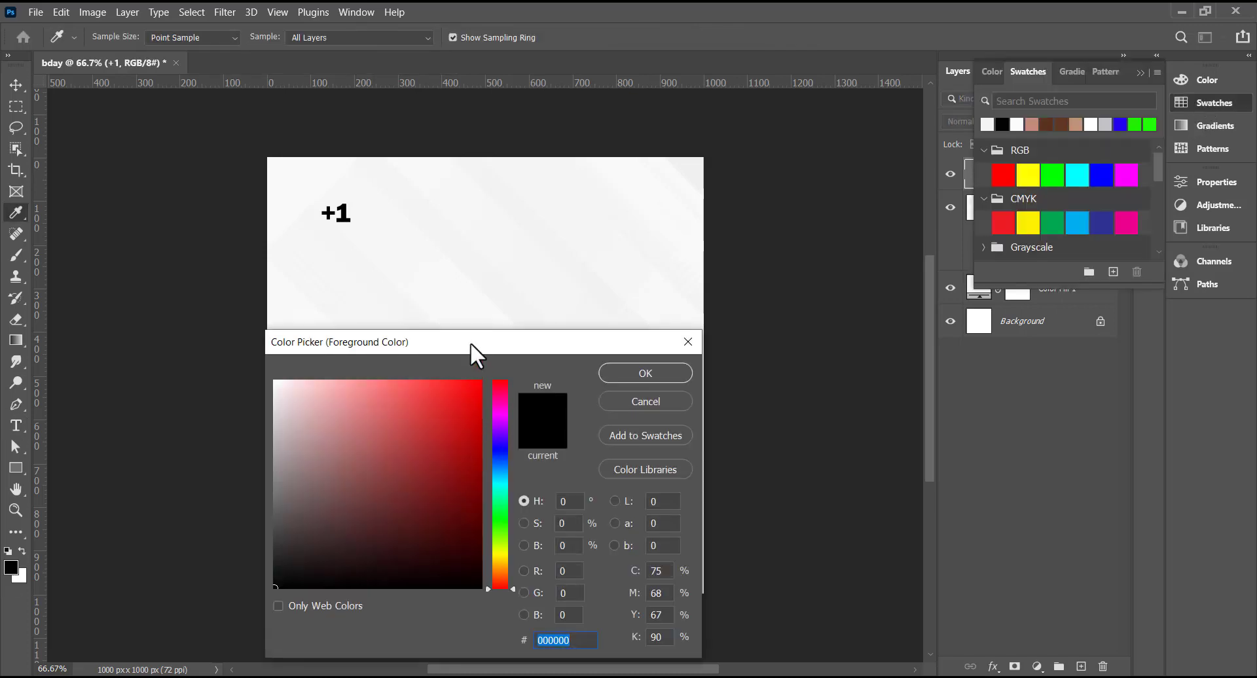
mouse_move(470, 343)
mouse_down()
mouse_move(653, 250)
mouse_move(678, 135)
mouse_up()
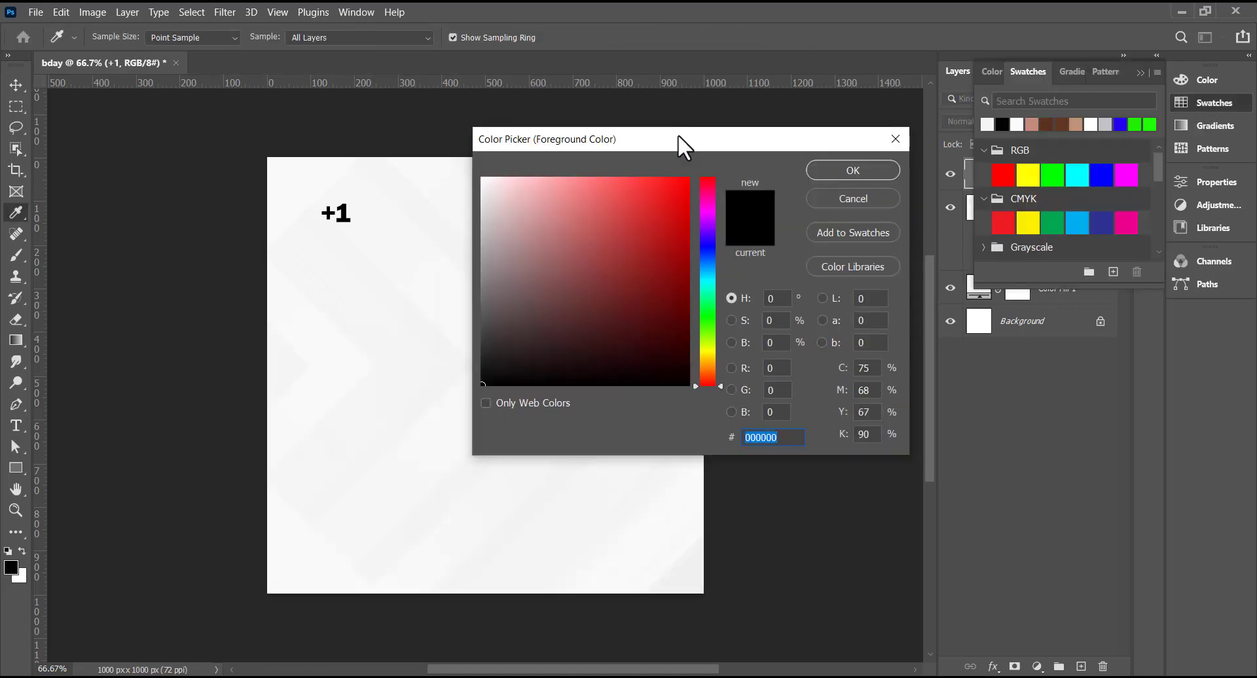
click(710, 320)
drag(685, 364, 687, 351)
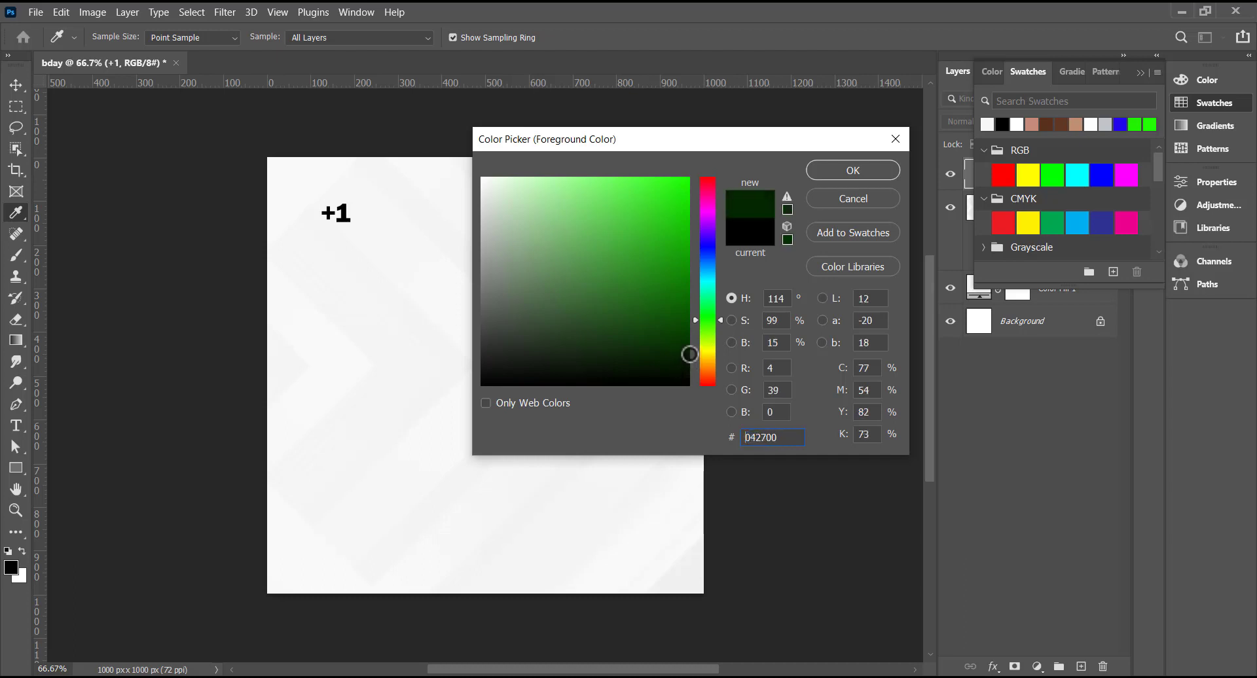
click(831, 167)
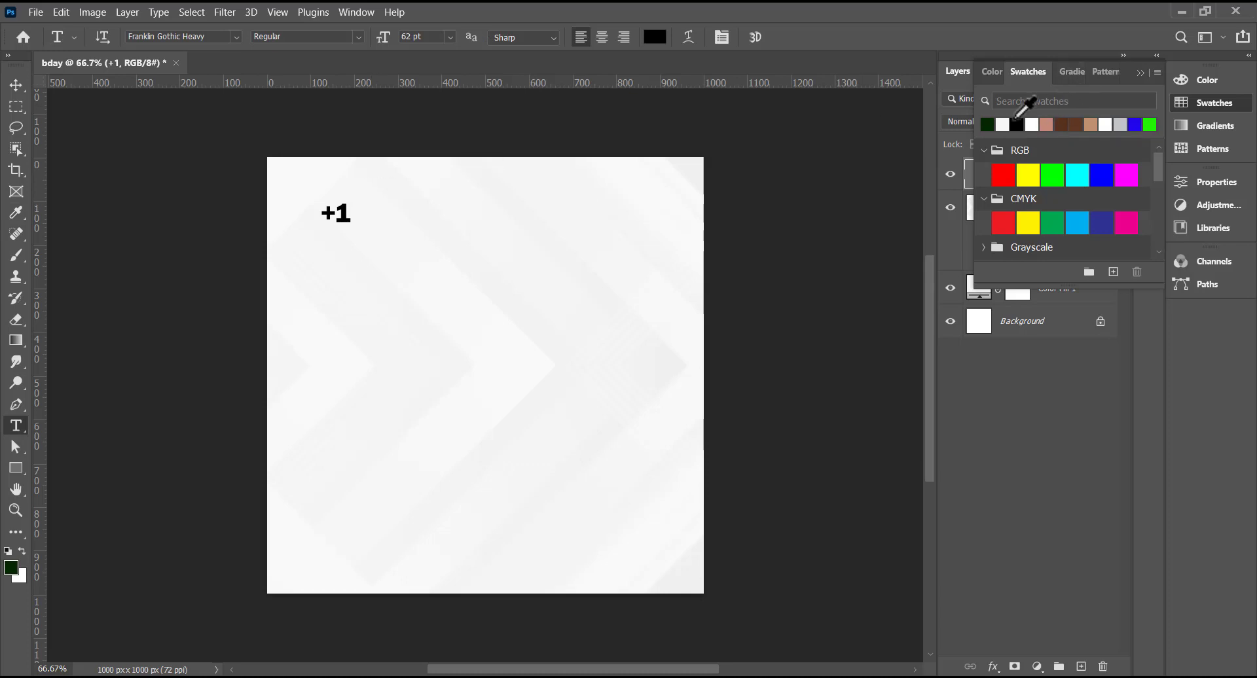
click(987, 124)
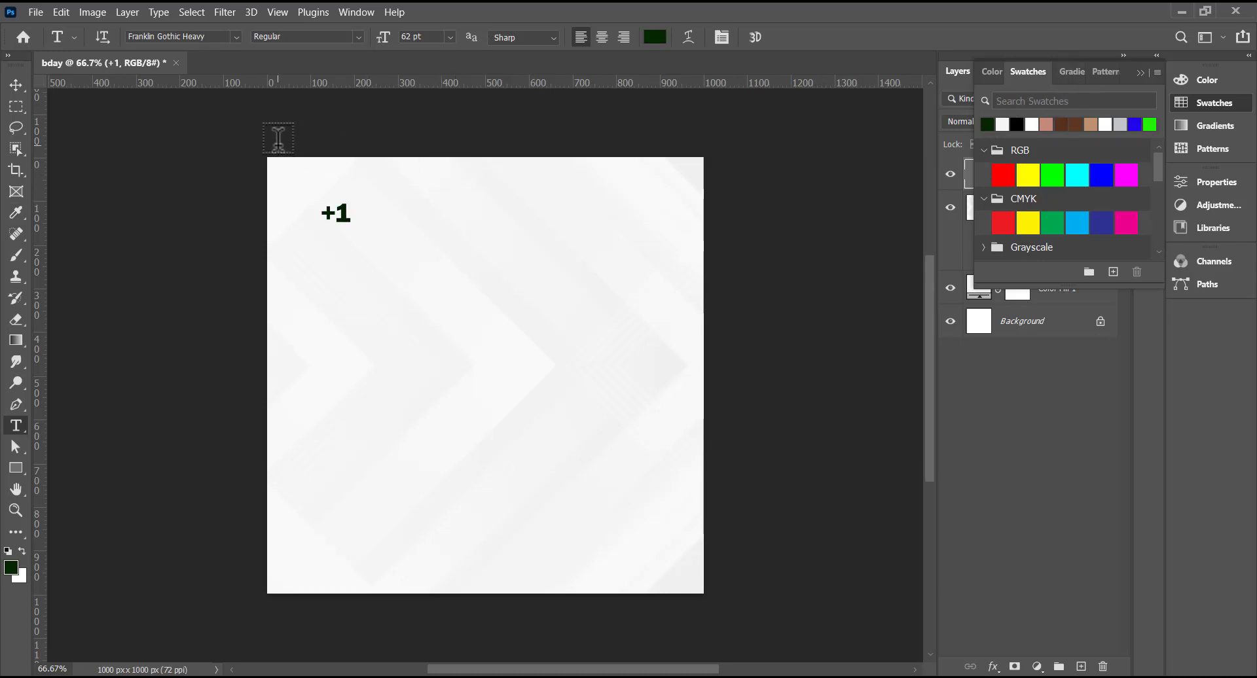
- Rotate the +1 text by about 26 degrees with Free Transform
key(v)
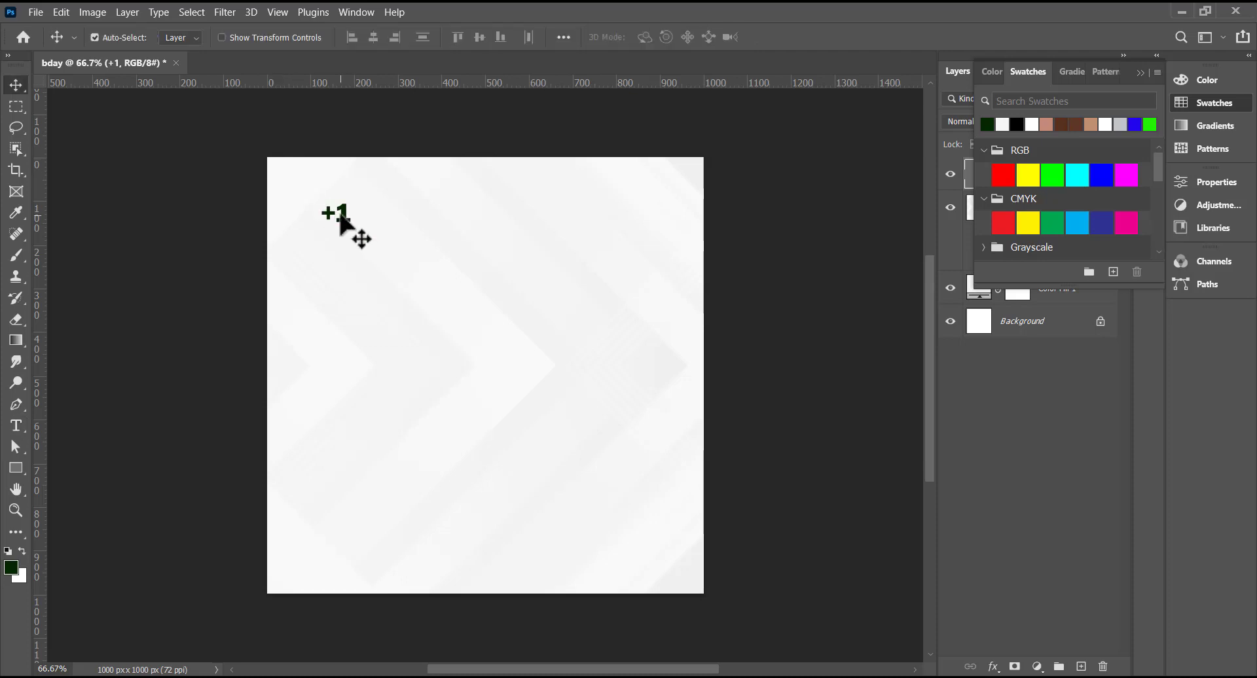
key(ctrl+t)
drag(348, 195, 354, 201)
key(Return)
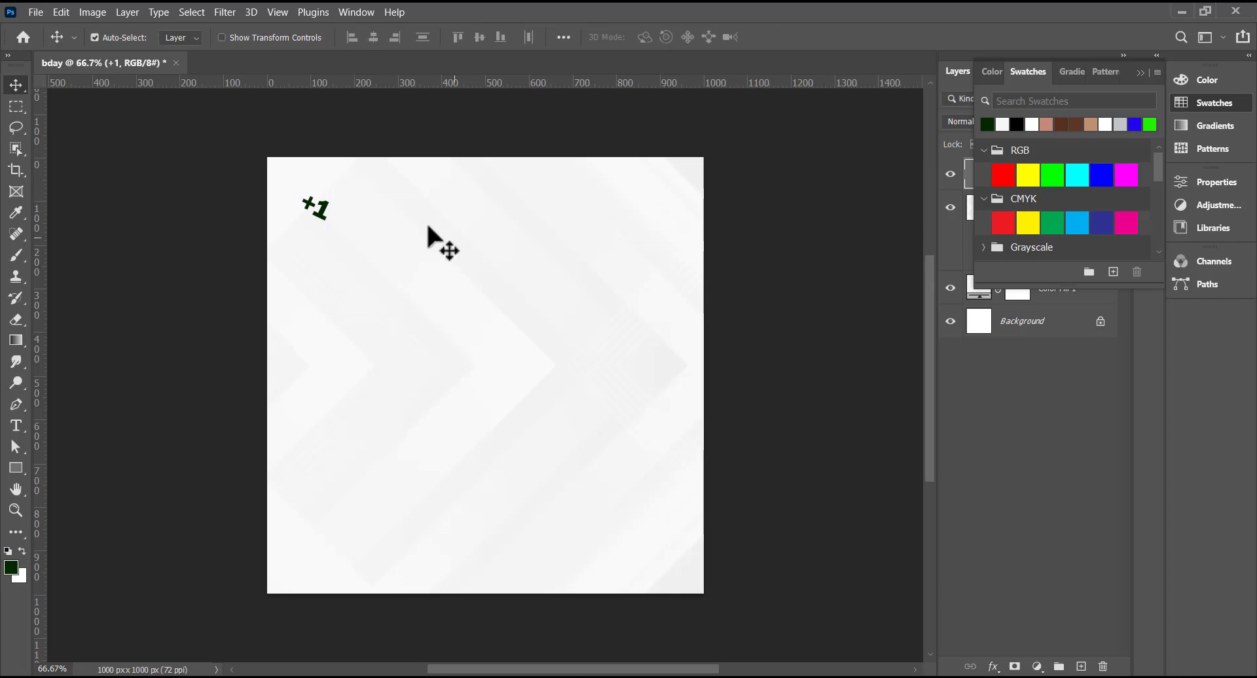
- Convert the +1 to a smart object and apply a 2 px Gaussian Blur
click(219, 11)
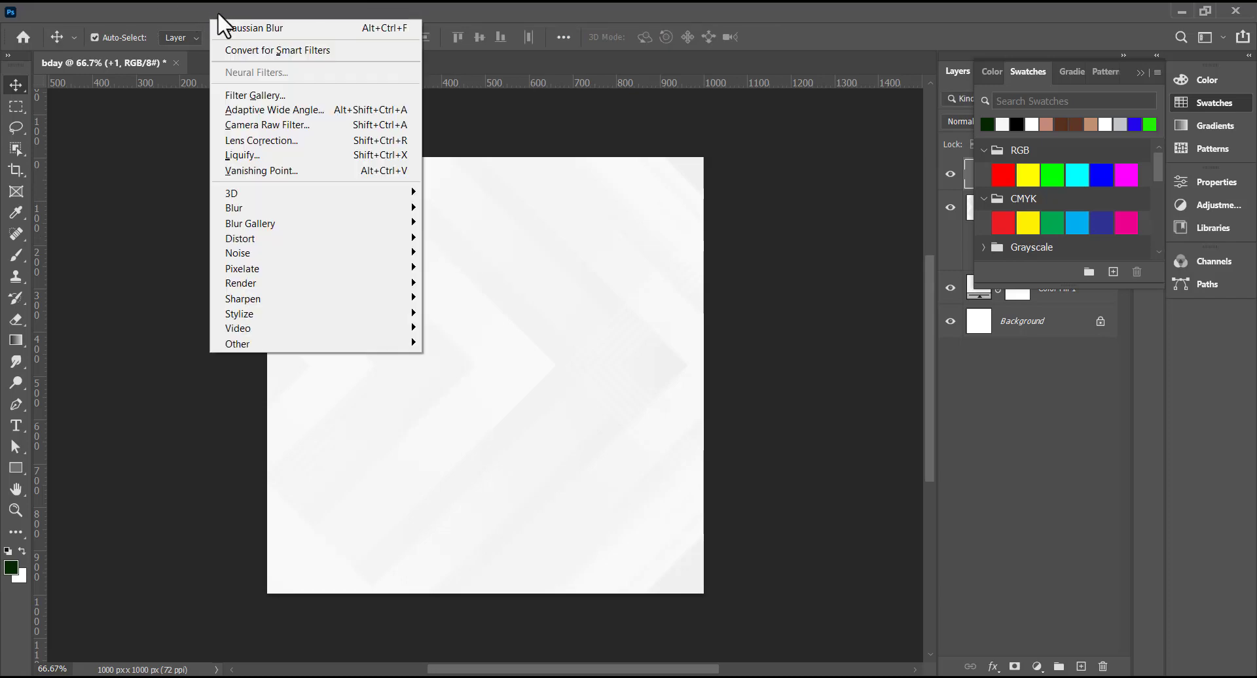
mouse_move(335, 211)
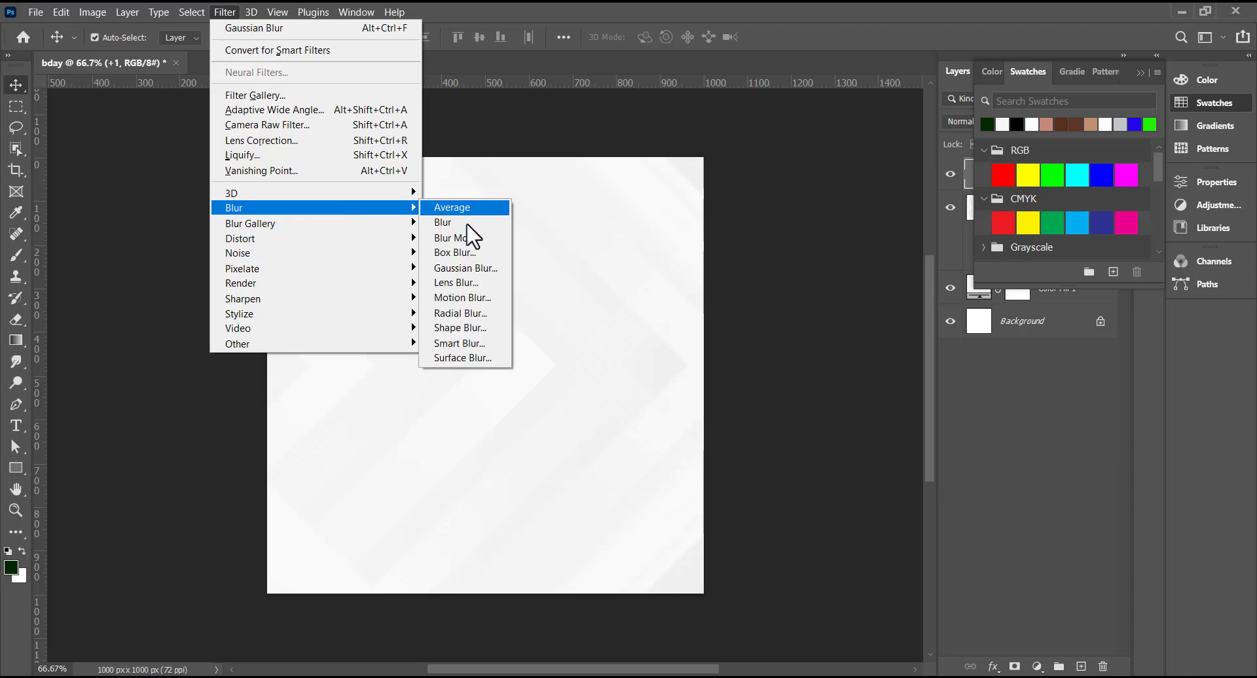
click(473, 274)
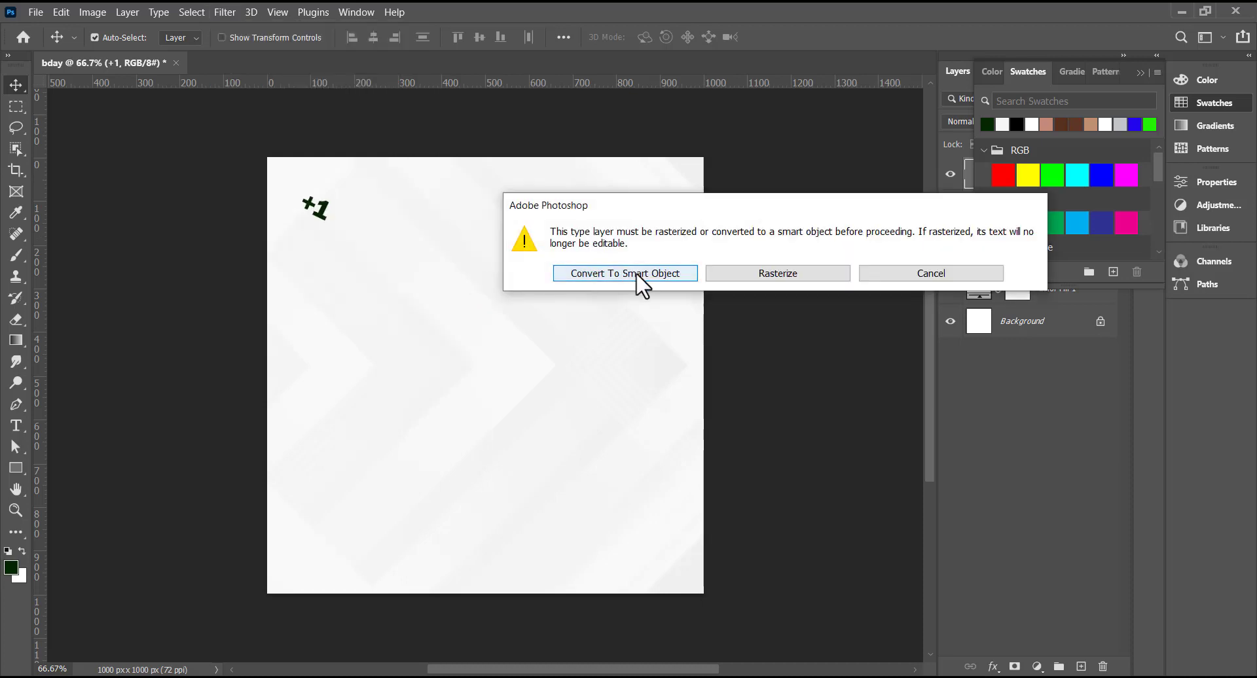
click(636, 274)
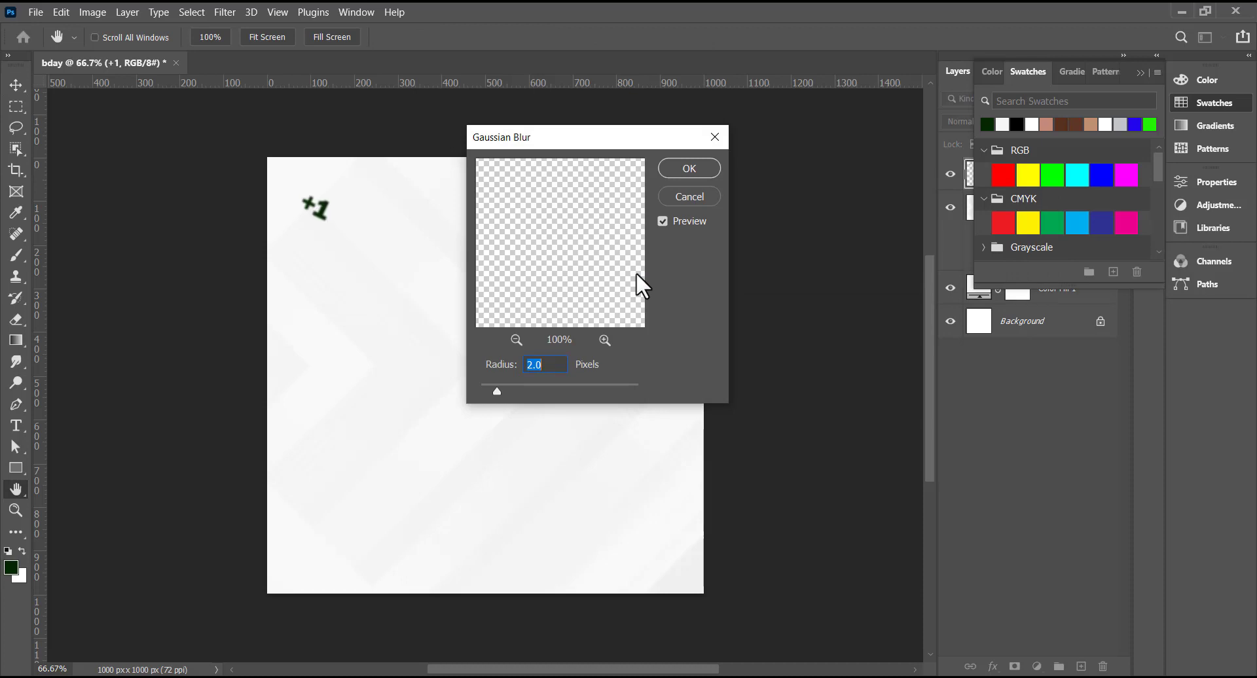
click(690, 174)
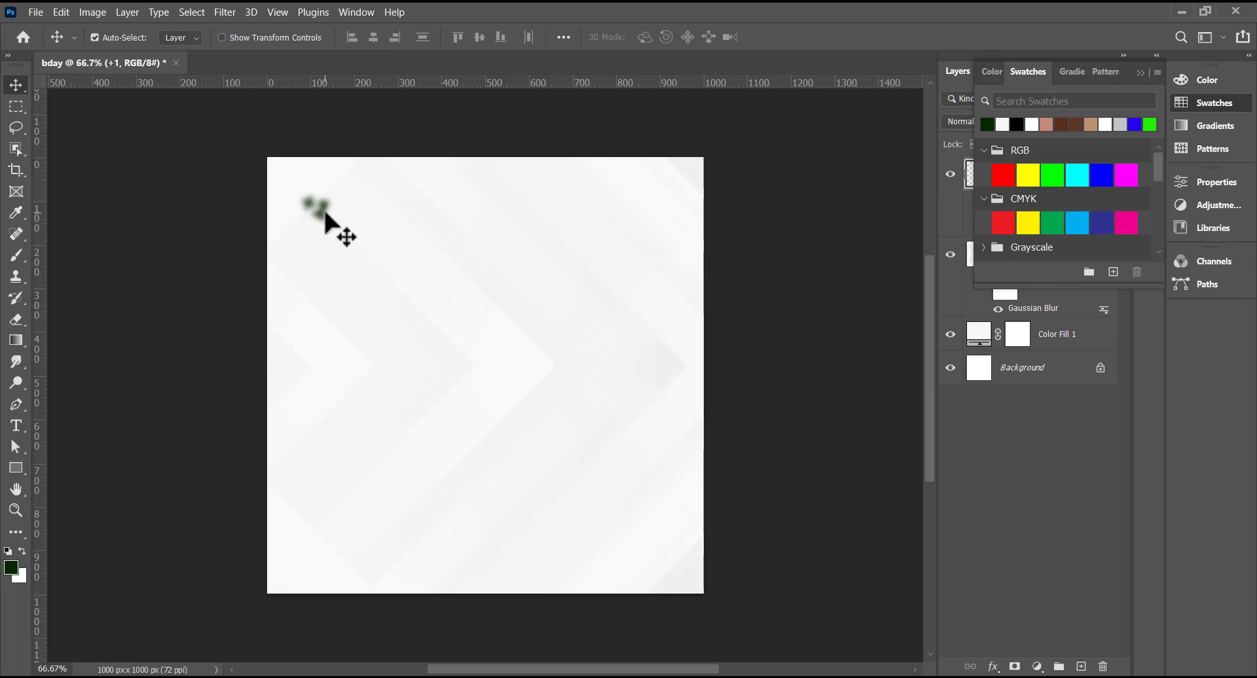
- Make two more copies of the blurred +1 and spread them across the canvas
mouse_move(323, 207)
alt+mouse_down()
mouse_move(345, 528)
mouse_move(308, 213)
alt+mouse_up()
ctrl+drag(342, 536, 584, 243)
key(ctrl+j)
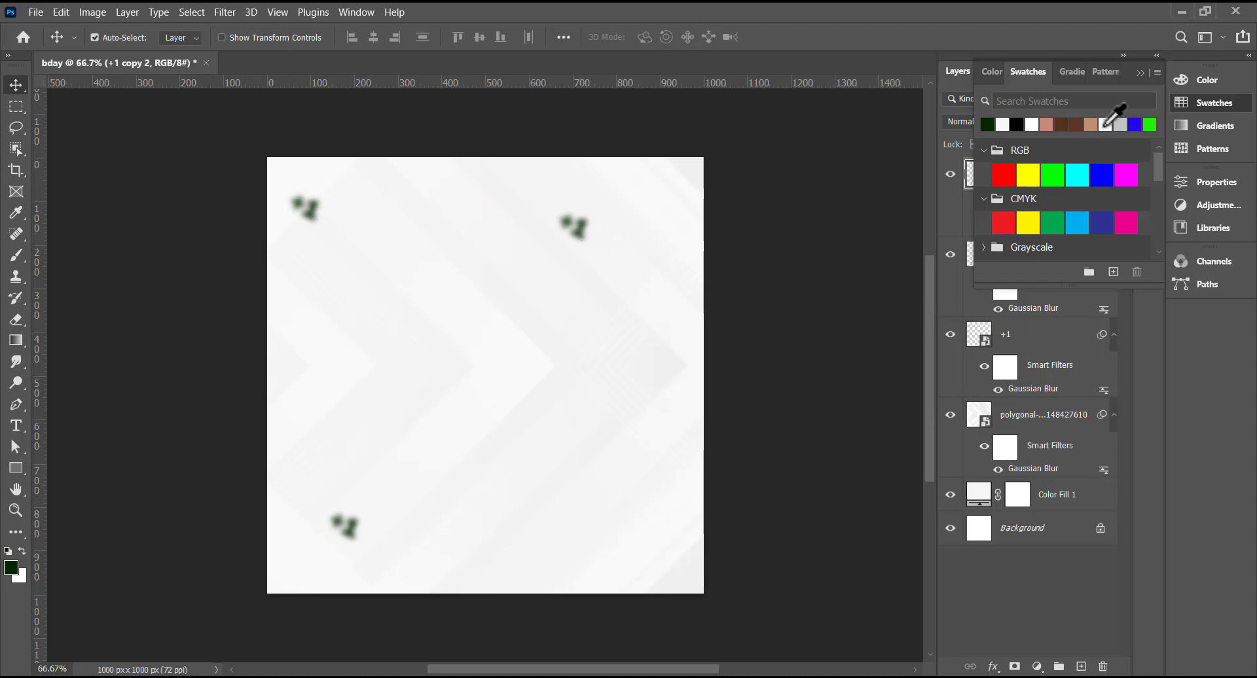
- Group all layers down to Color Fill 1 and name the group 'Background'
click(1140, 74)
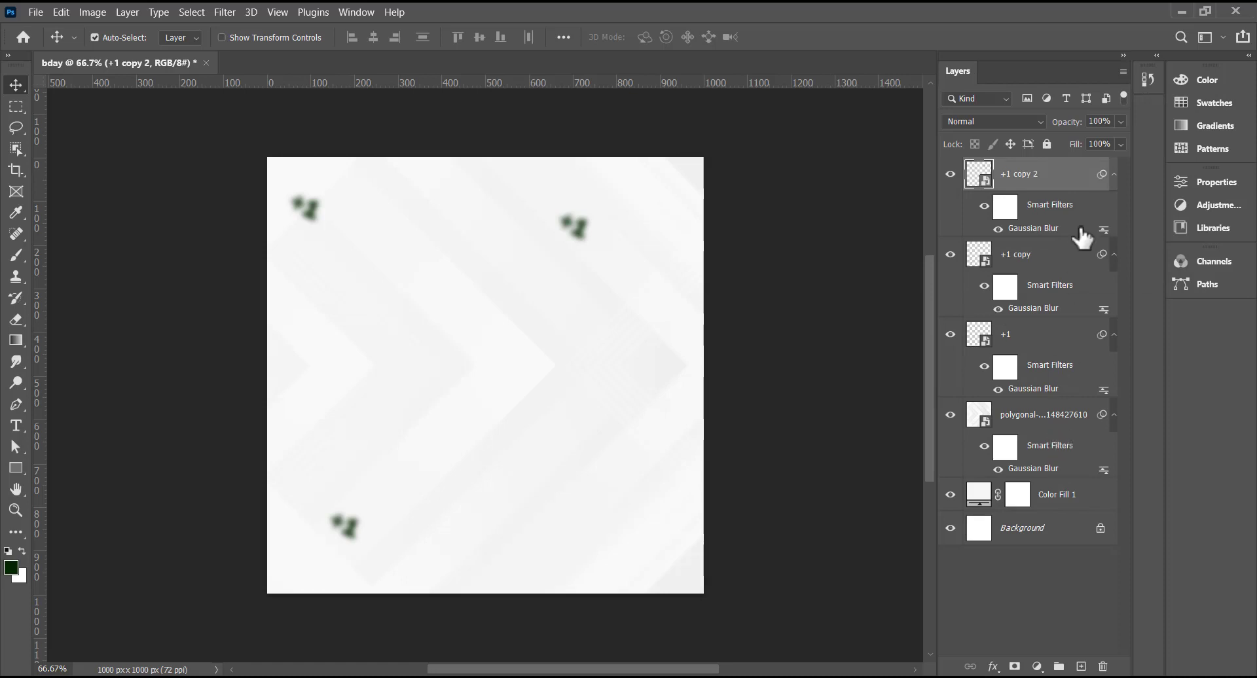
shift+click(1069, 498)
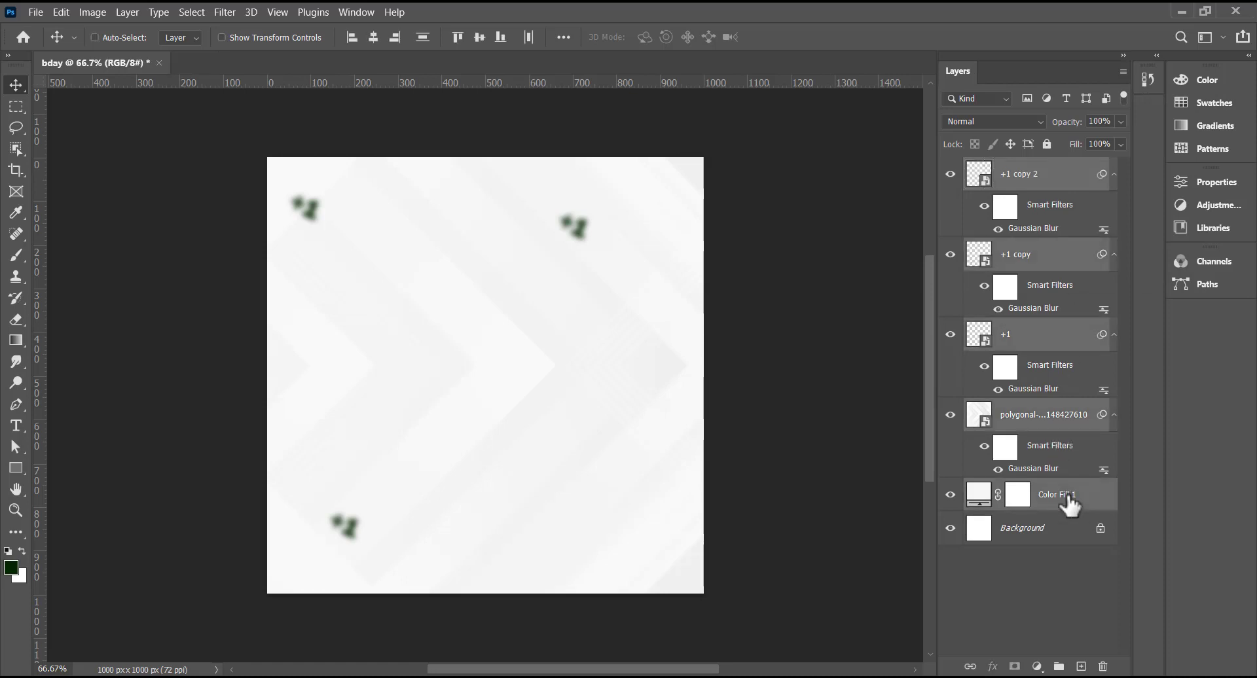
key(ctrl+g)
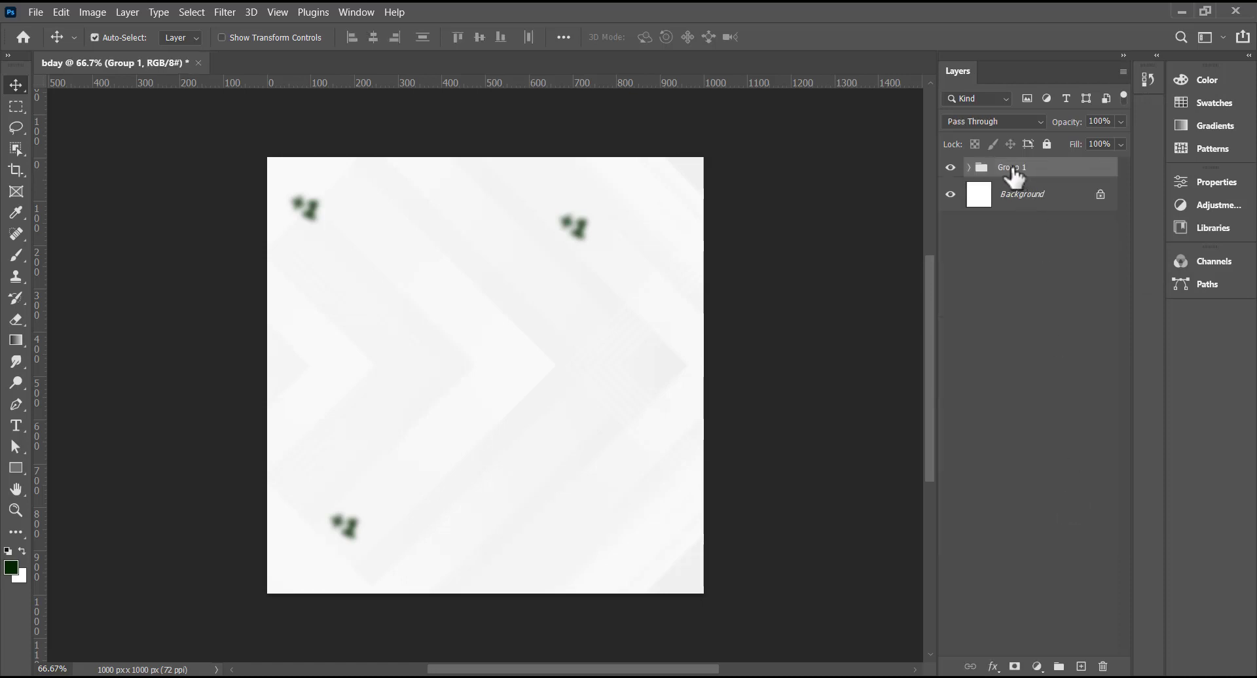
double_click(1013, 170)
text(Background)
key(Return)
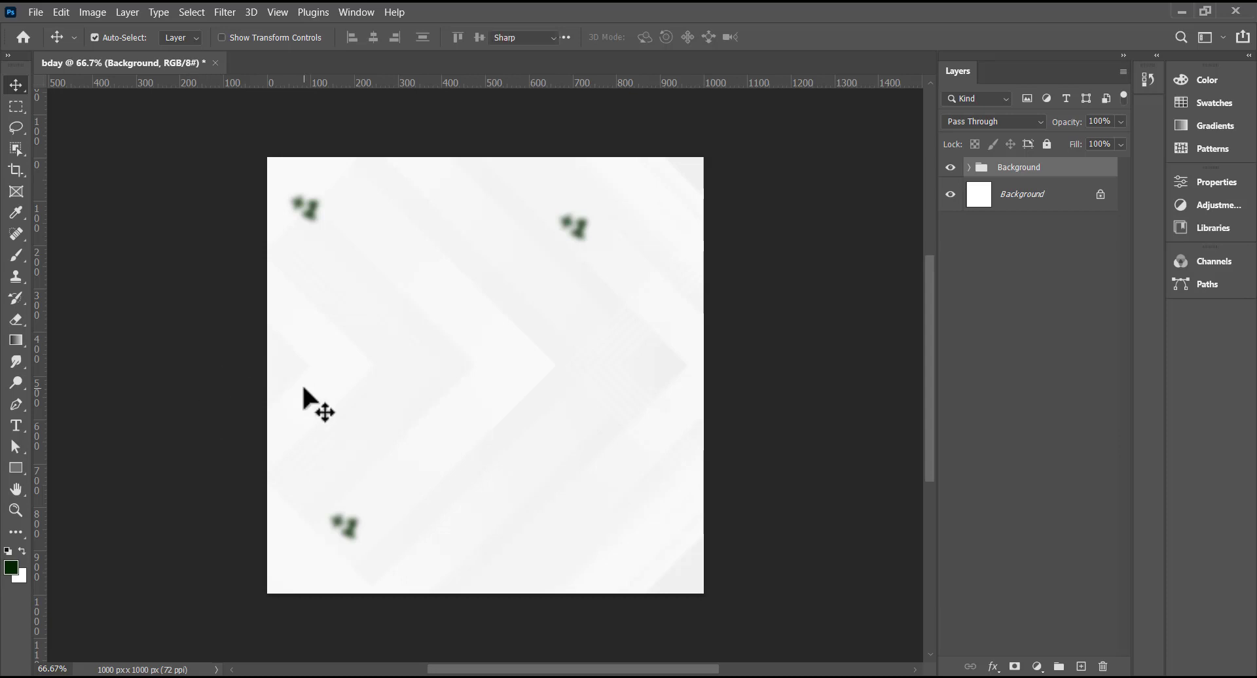
key(t)
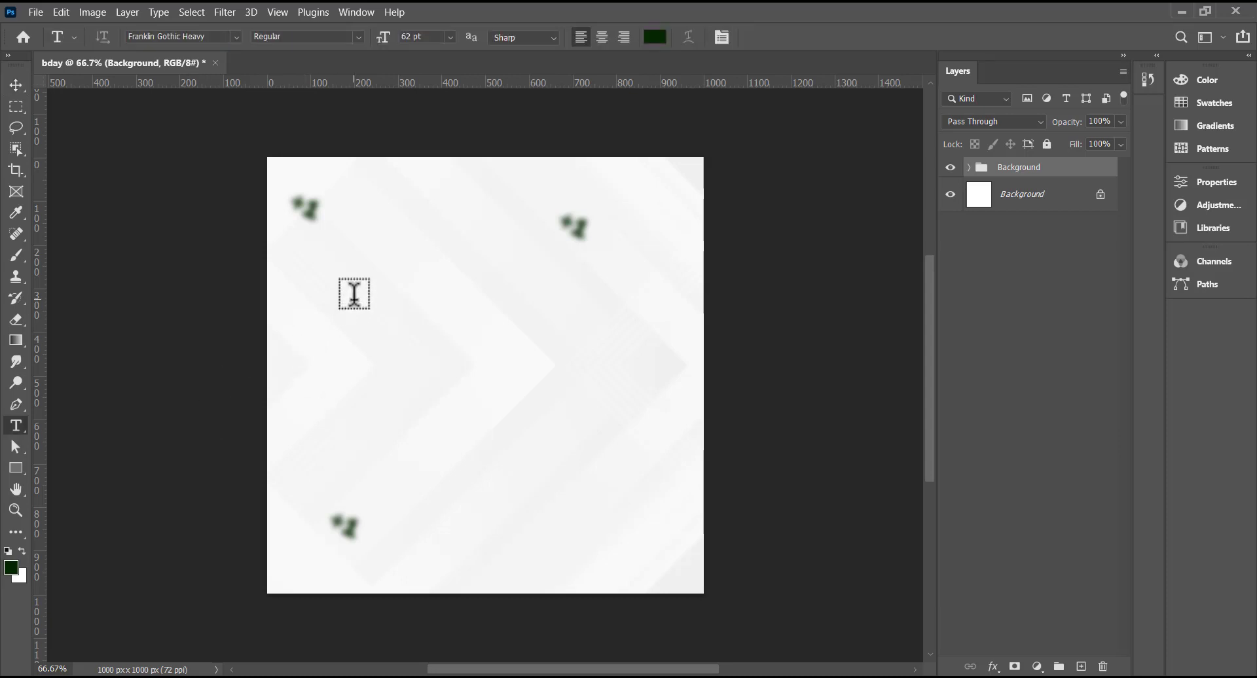
- Type 'HAPPY' on the left side and set it to 152 pt
click(355, 294)
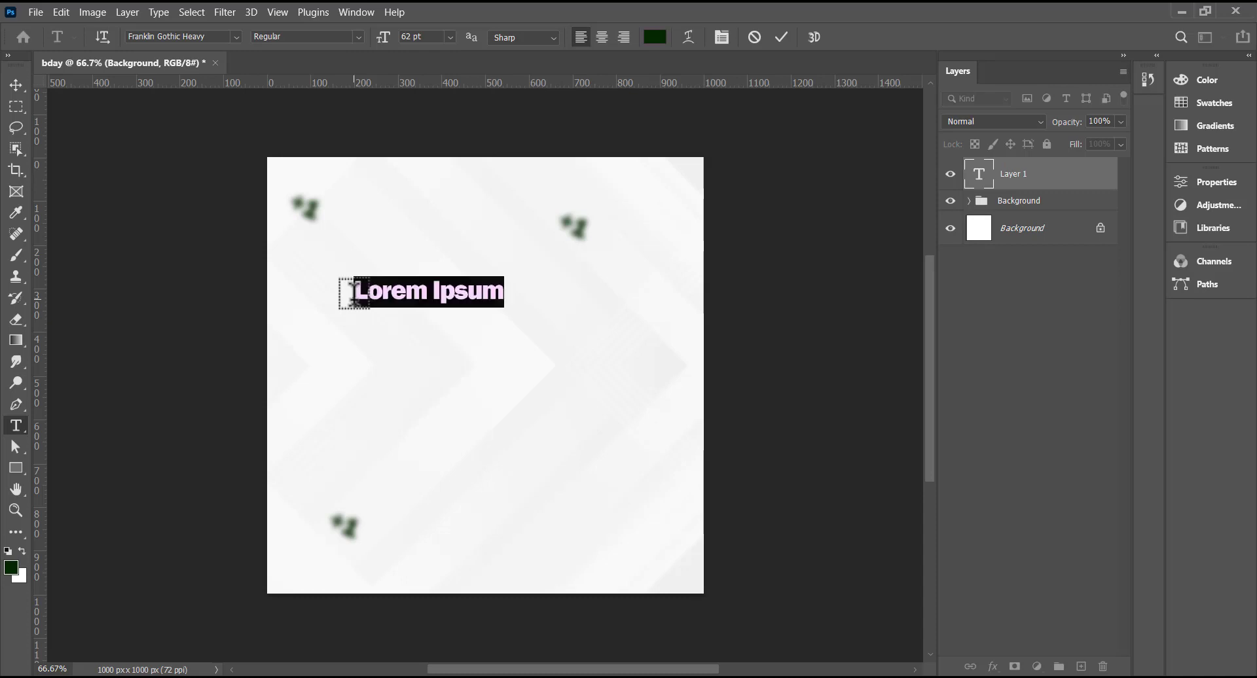
click(354, 293)
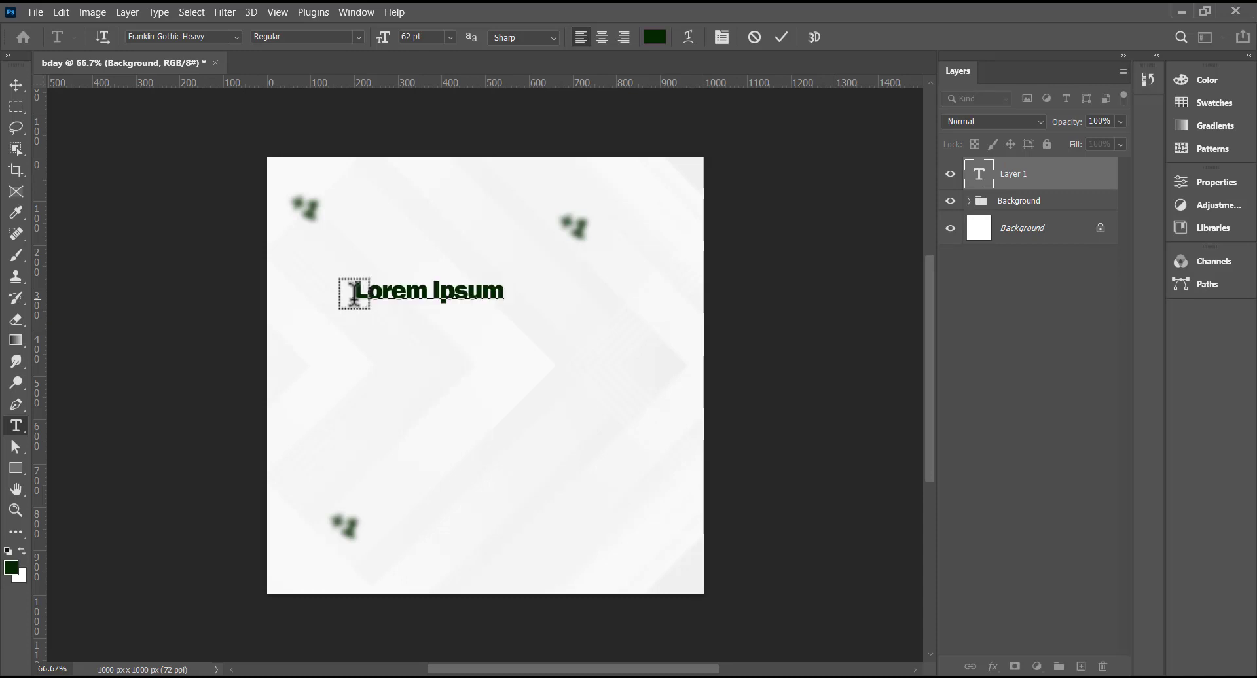
text(HAPP)
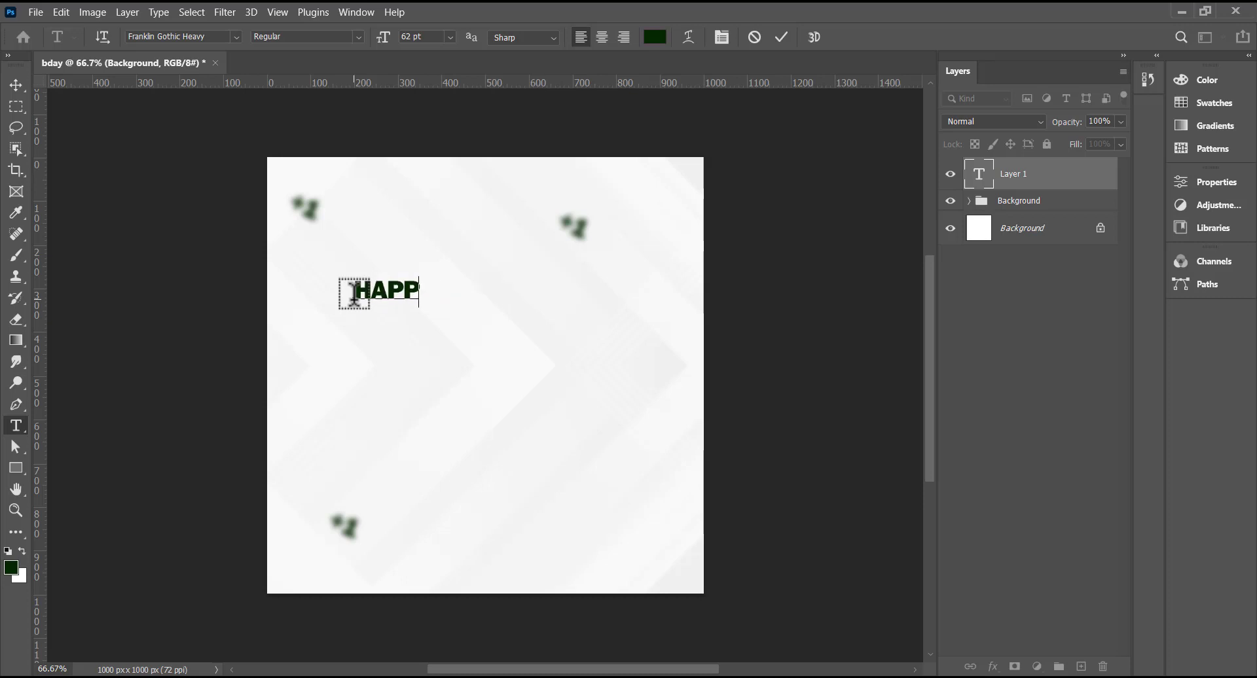
text(Y)
key(ctrl+a)
drag(415, 40, 394, 40)
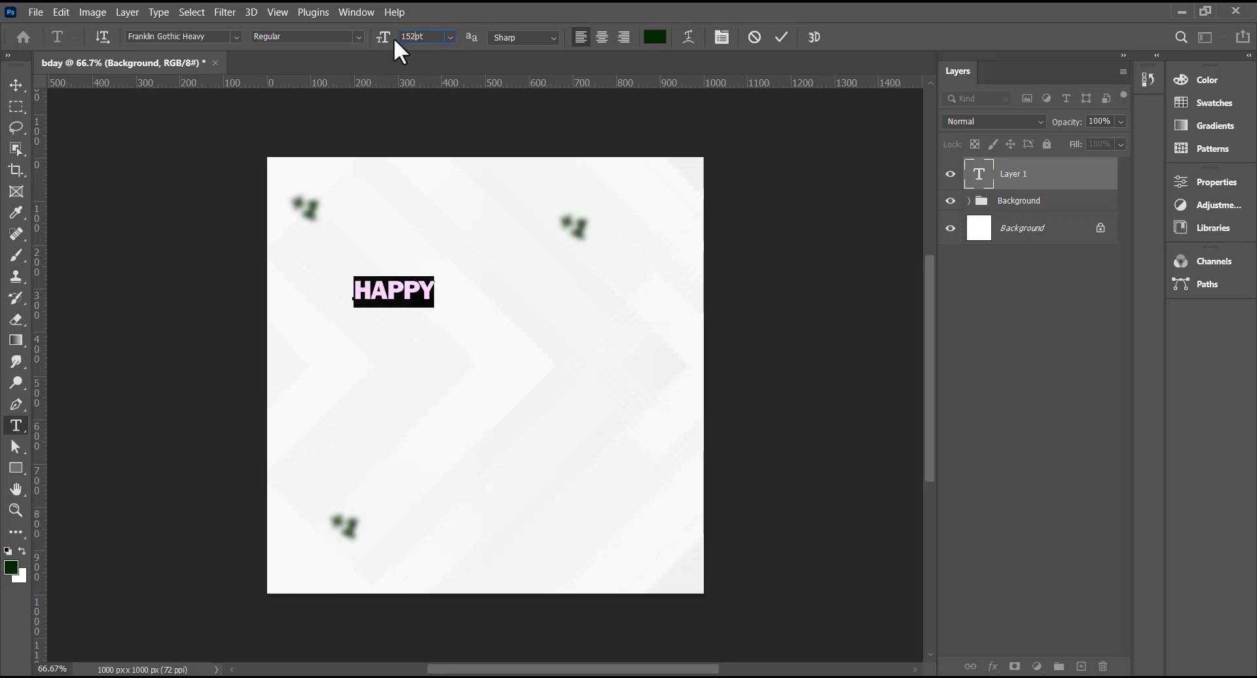
text(152)
key(Return)
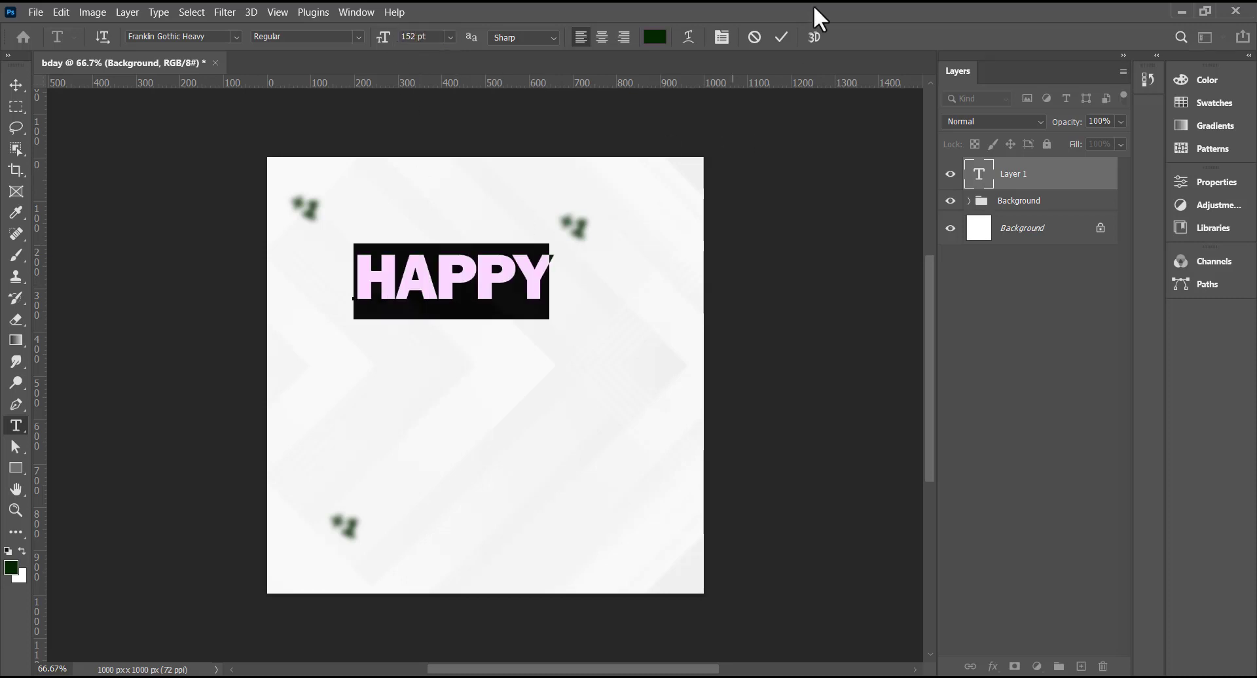
click(781, 36)
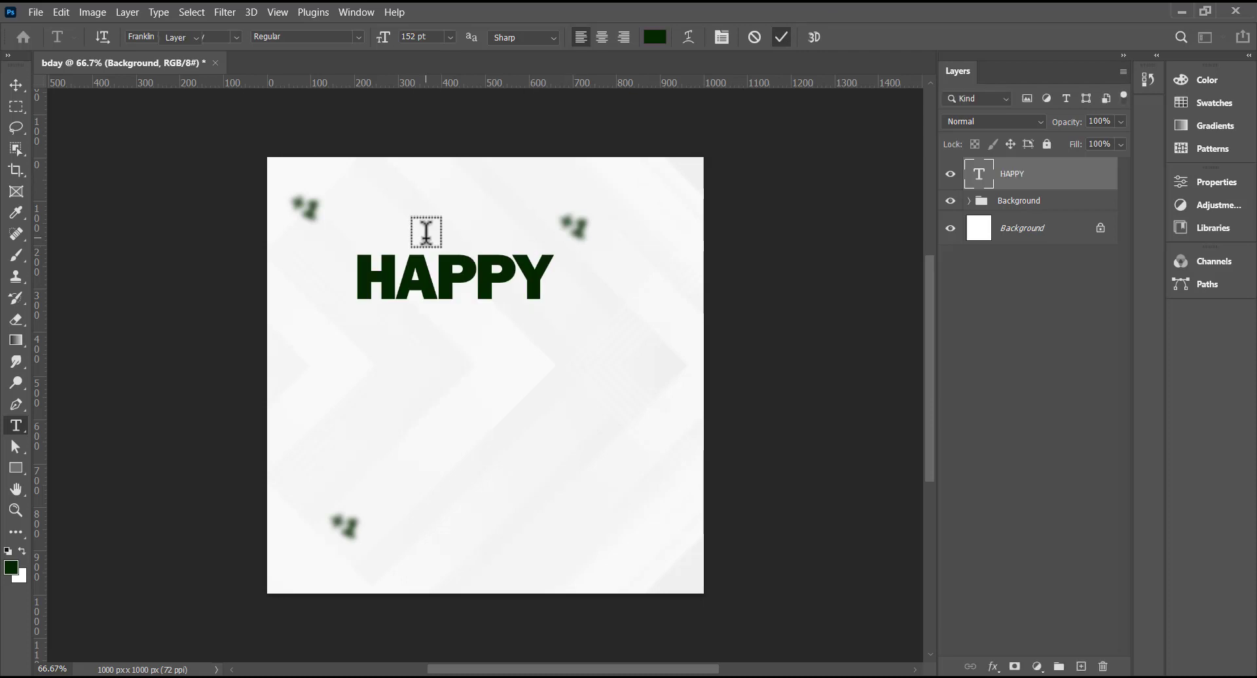
- Move HAPPY slightly left and down, then duplicate its layer
key(v)
drag(425, 276, 388, 292)
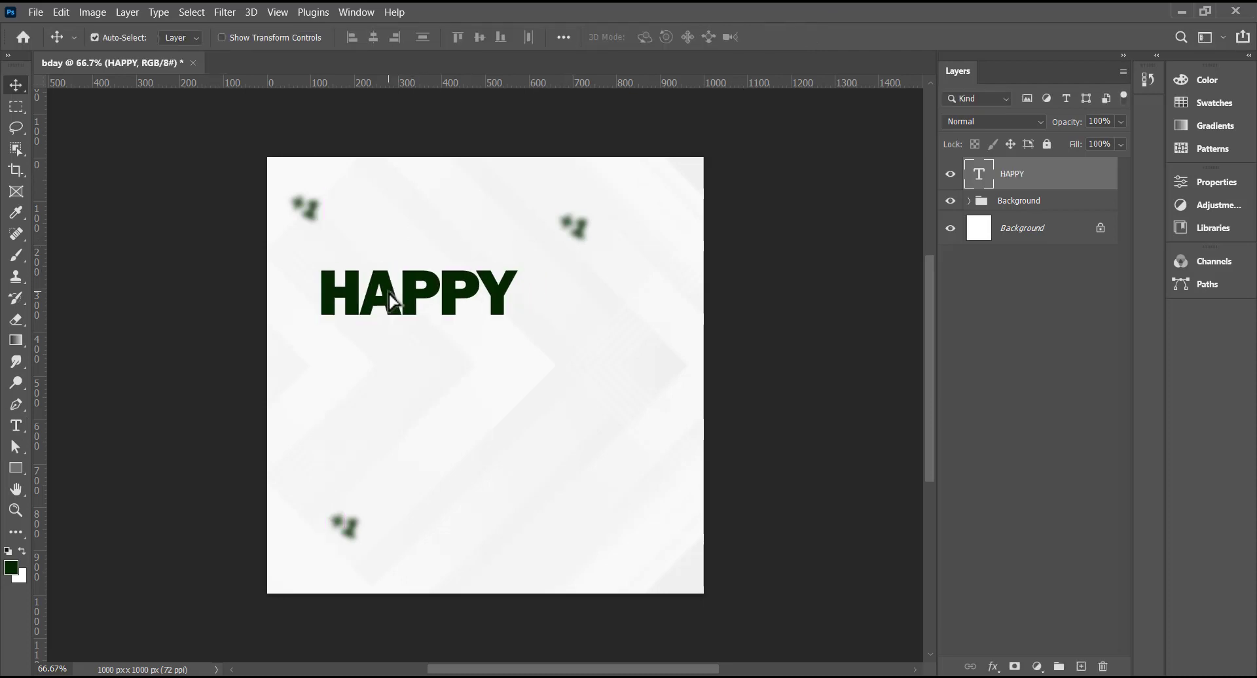
key(ctrl+j)
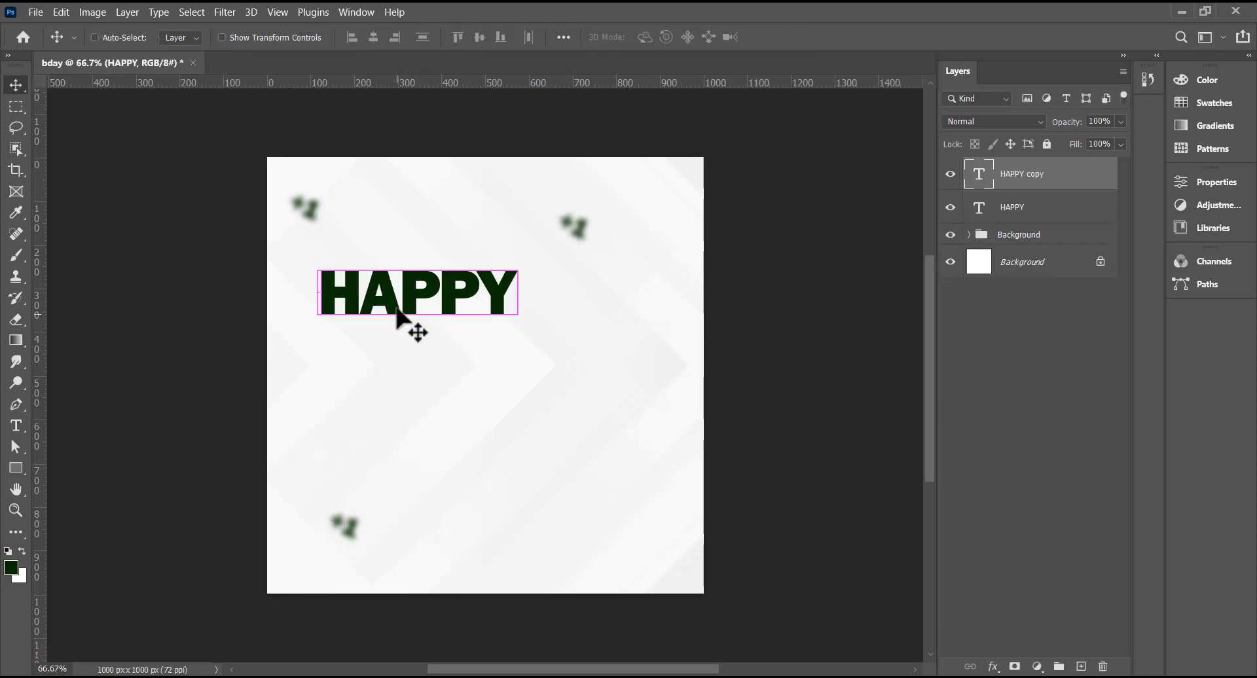
- Move the copy 101 px below HAPPY and retype it as 'Birthday' at 154 pt
drag(394, 307, 393, 342)
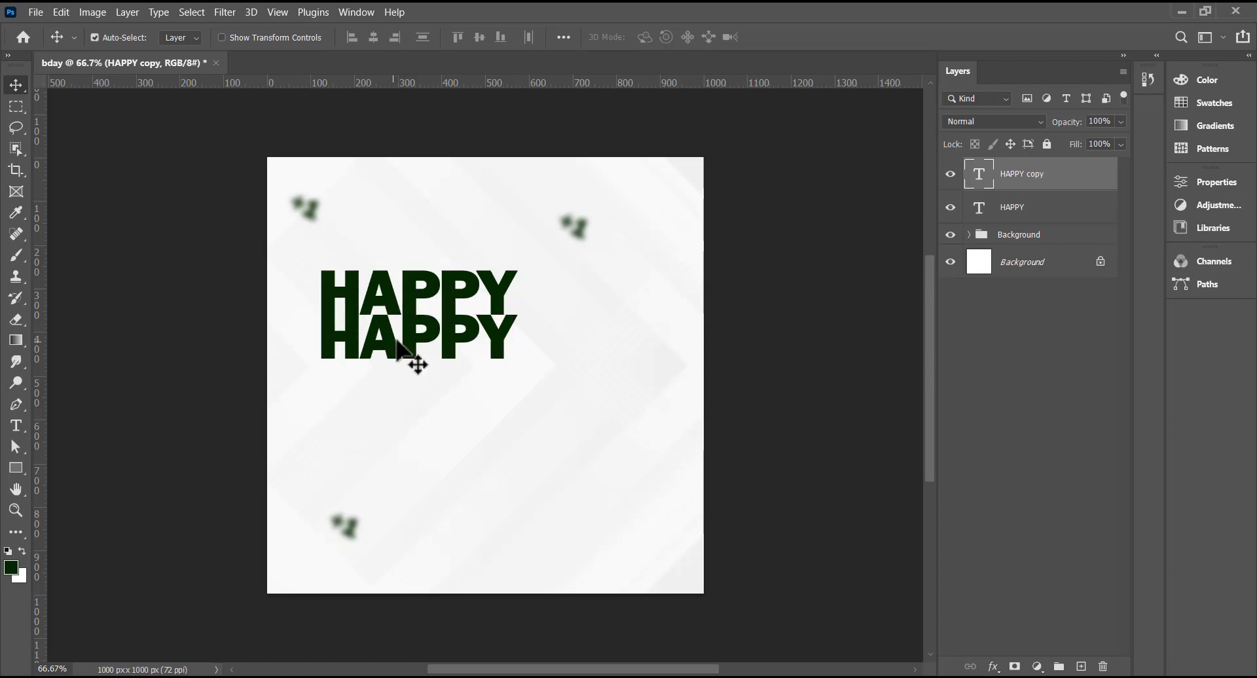
double_click(406, 341)
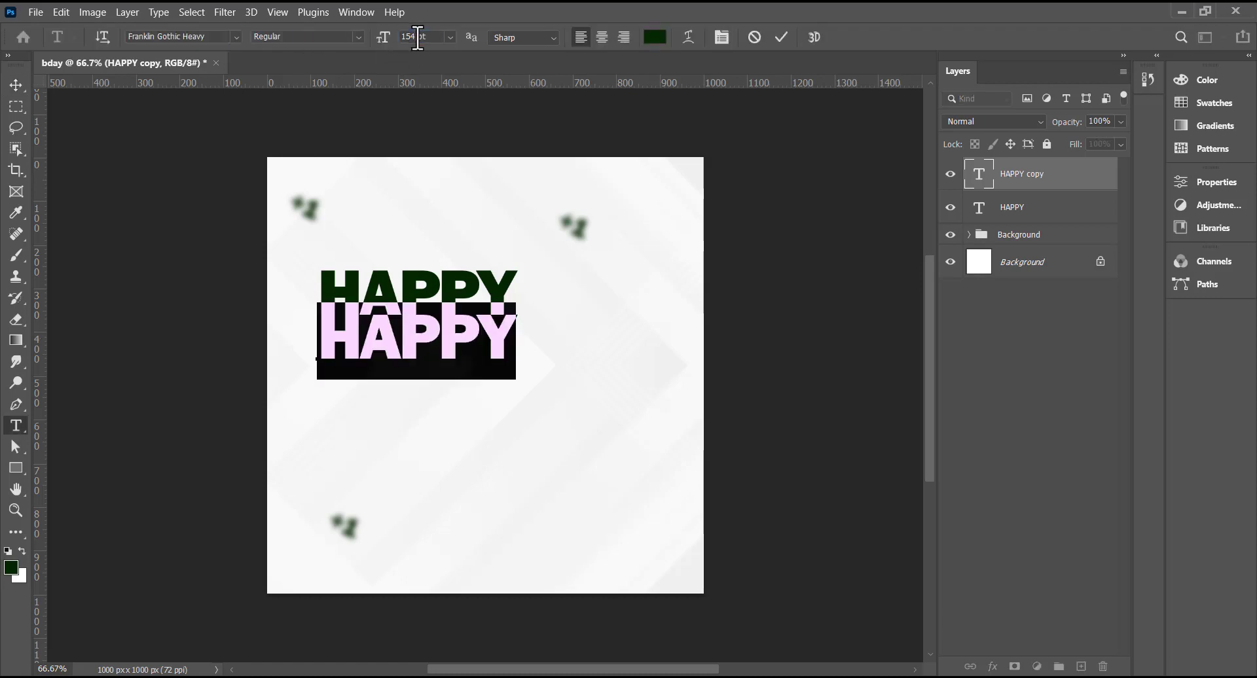
key(Return)
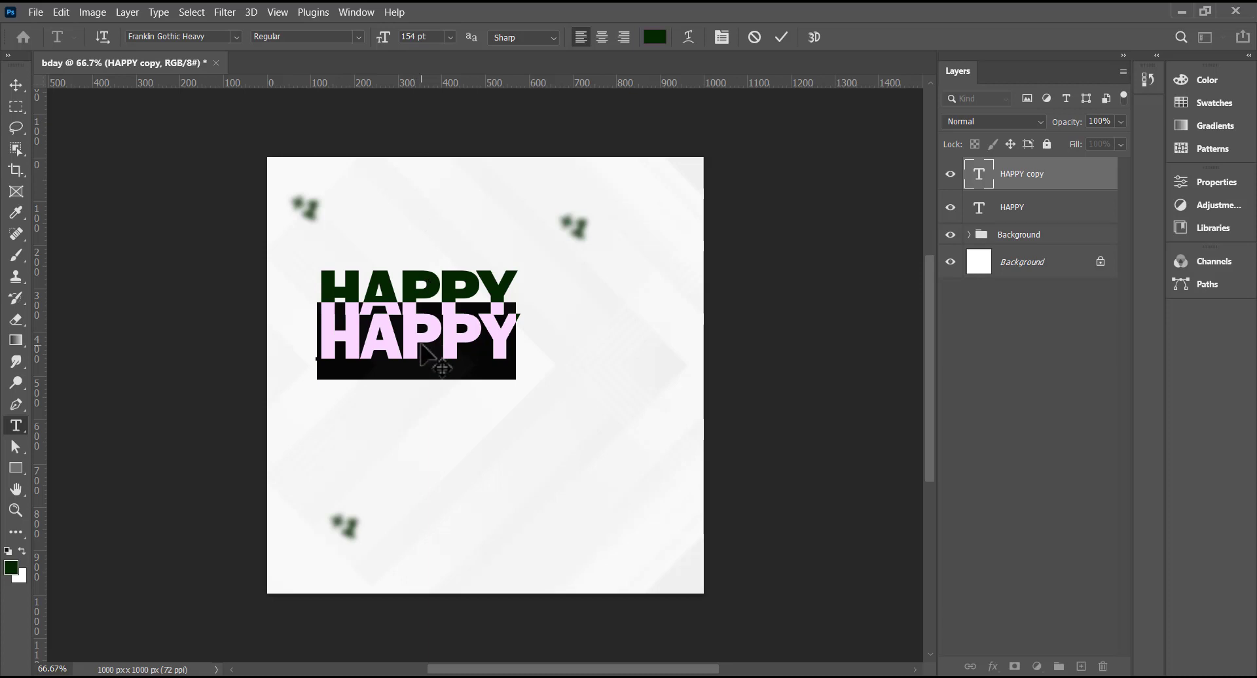
text(Birthday)
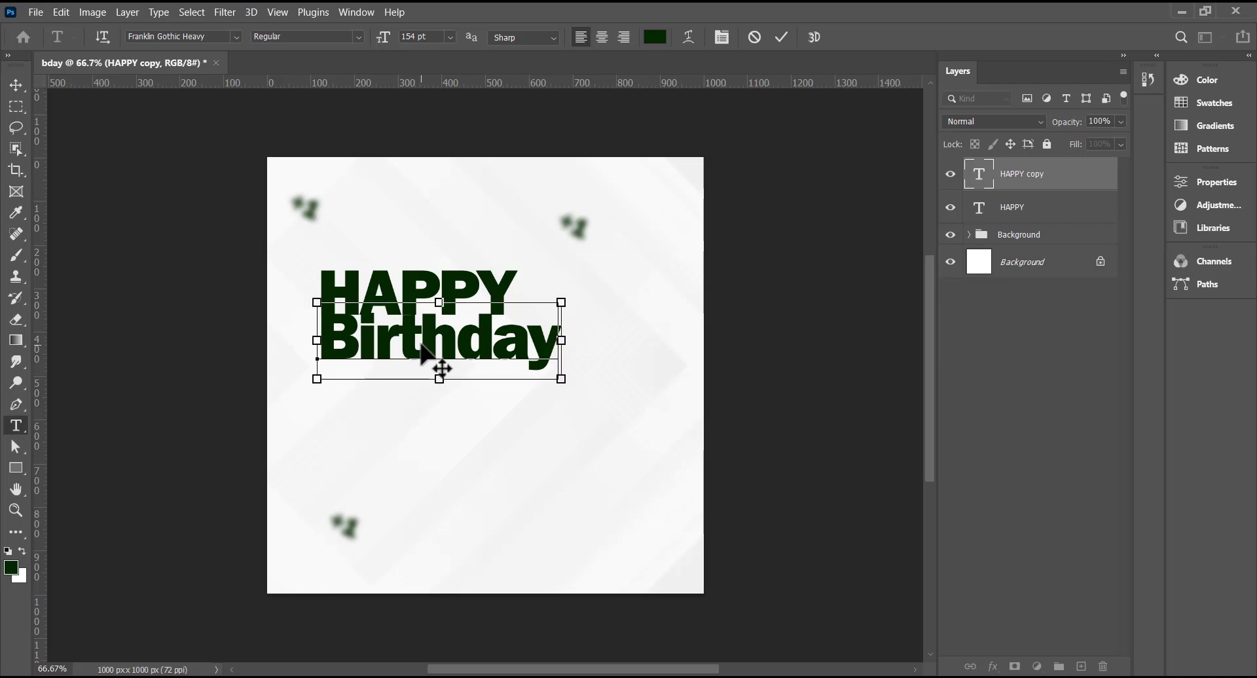
- Make Birthday black (#000000) in Brush Script MT
key(ctrl+a)
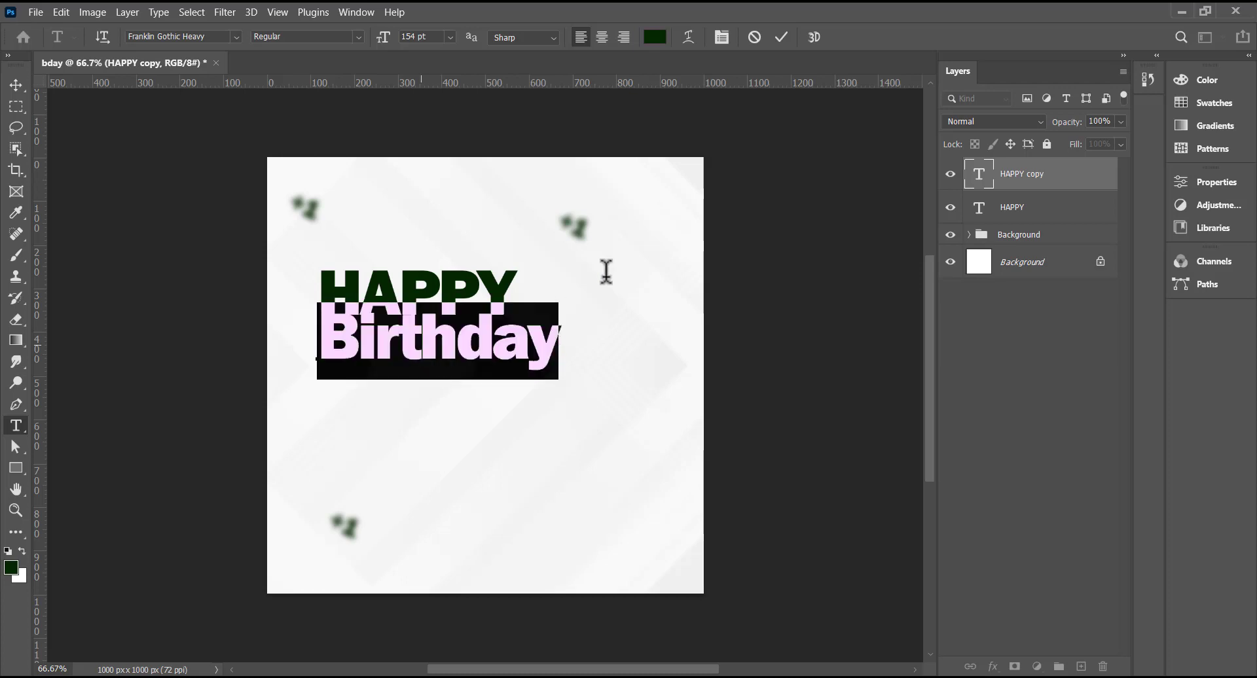
click(655, 38)
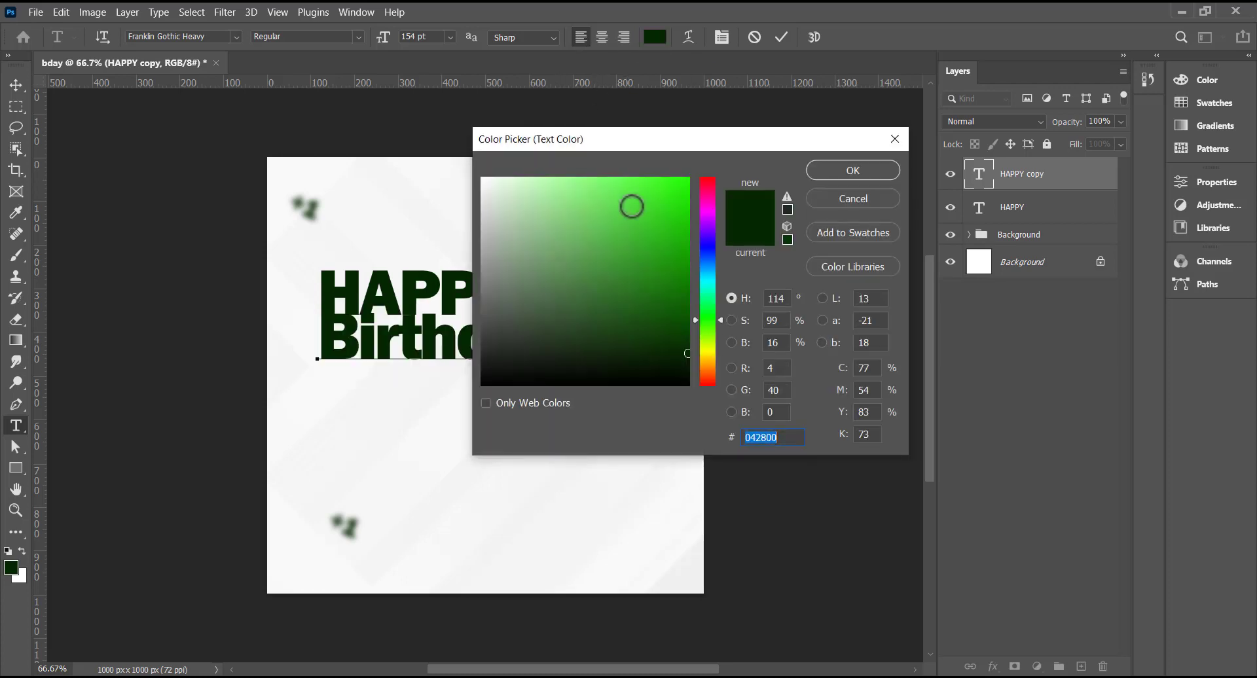
text(000000)
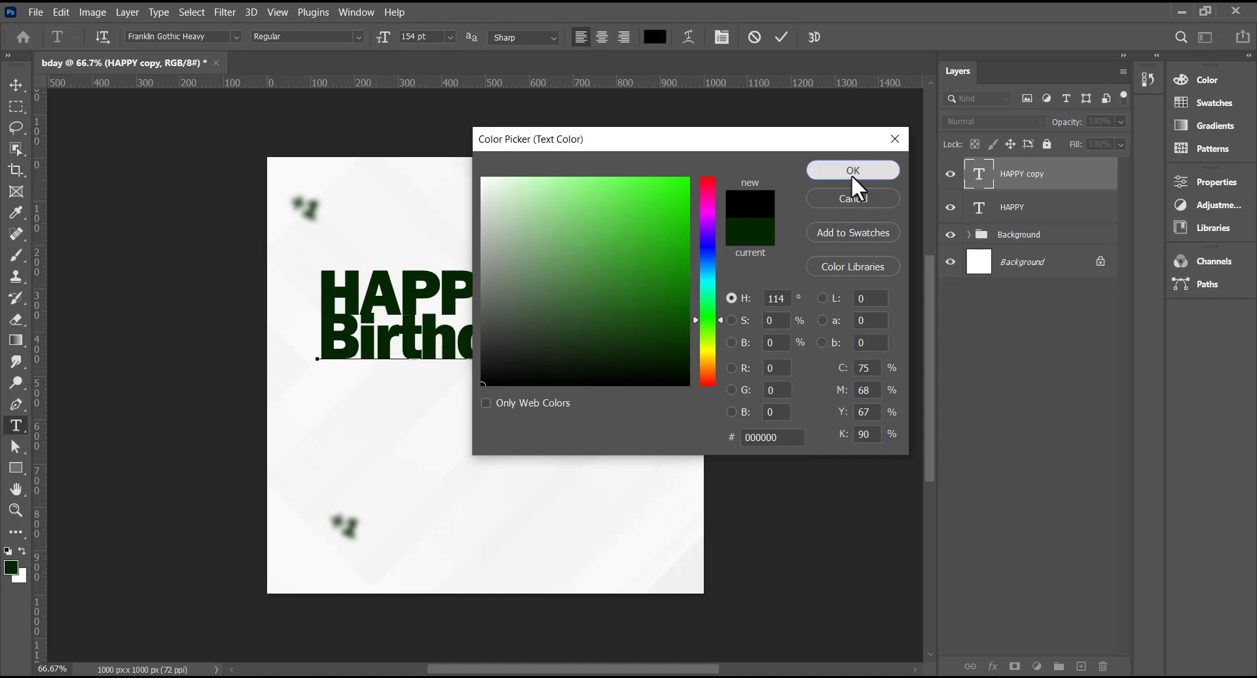
click(852, 172)
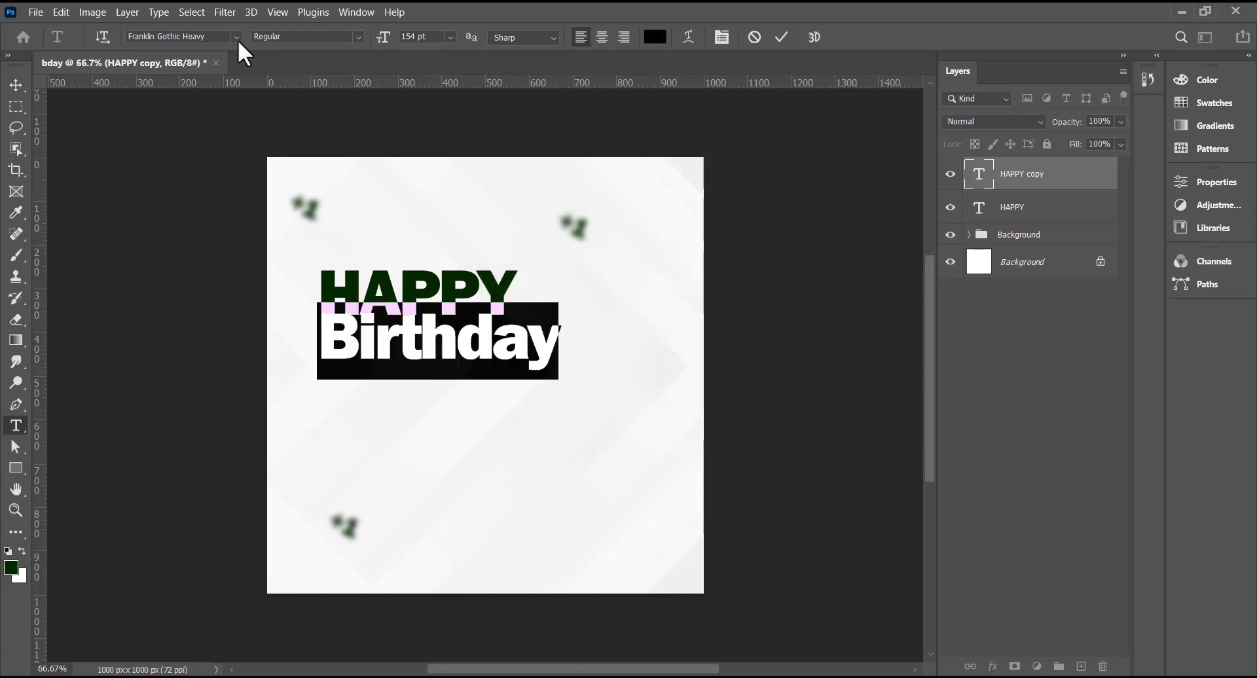
click(237, 37)
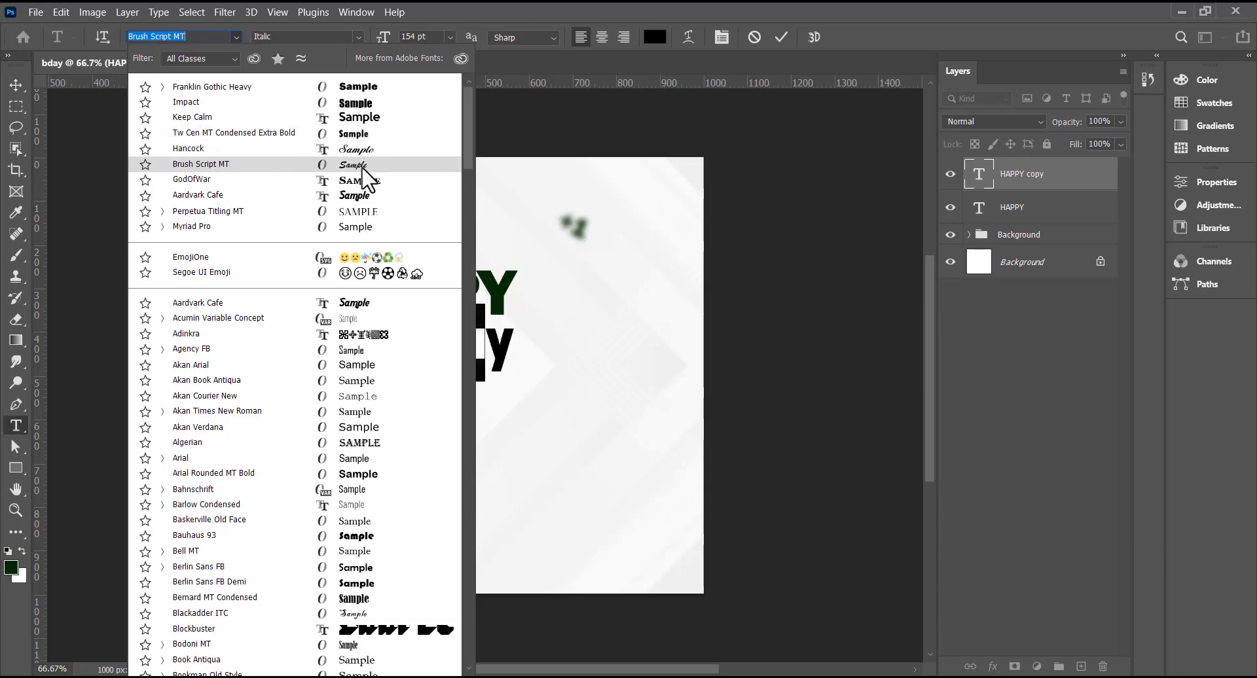
click(362, 165)
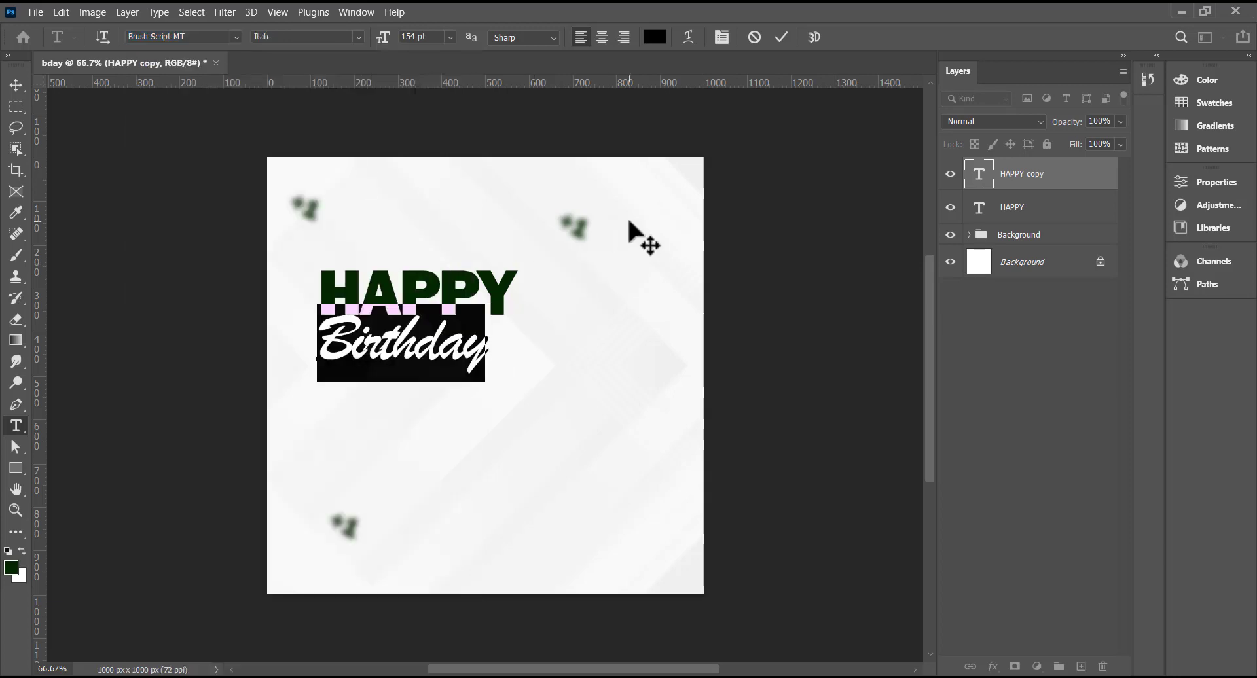
click(785, 38)
- Nudge Birthday up slightly and give it a 5 px white outside Stroke
key(v)
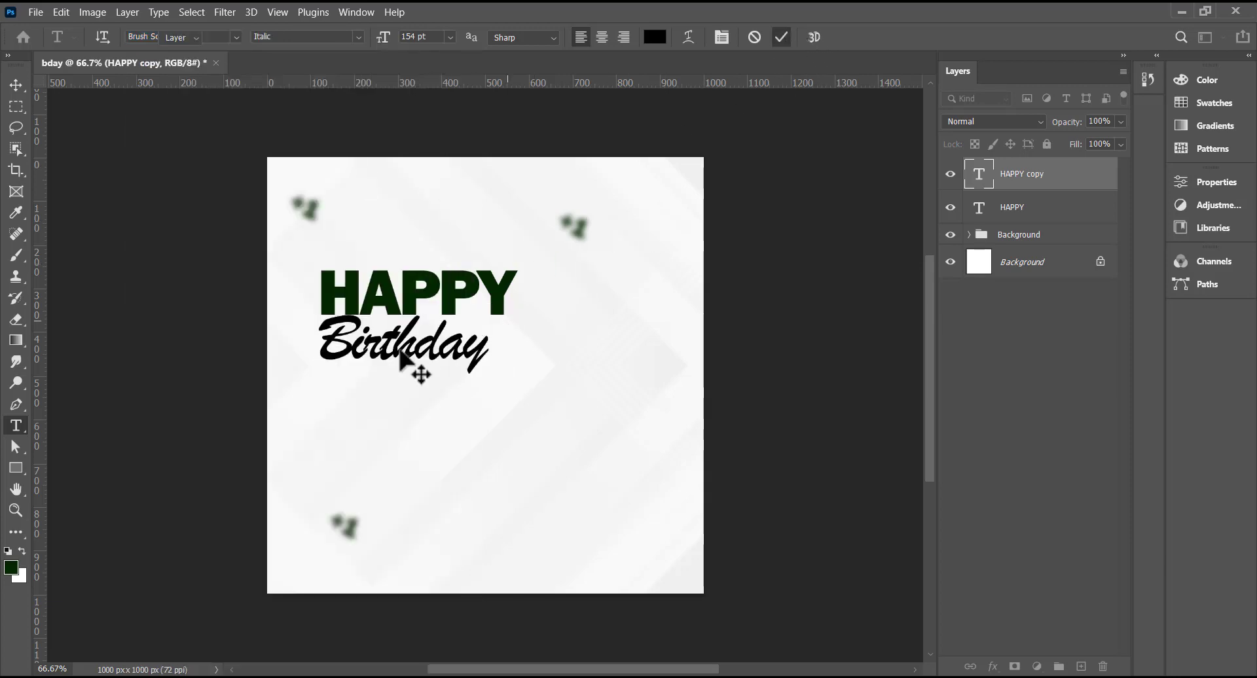
drag(400, 349, 408, 335)
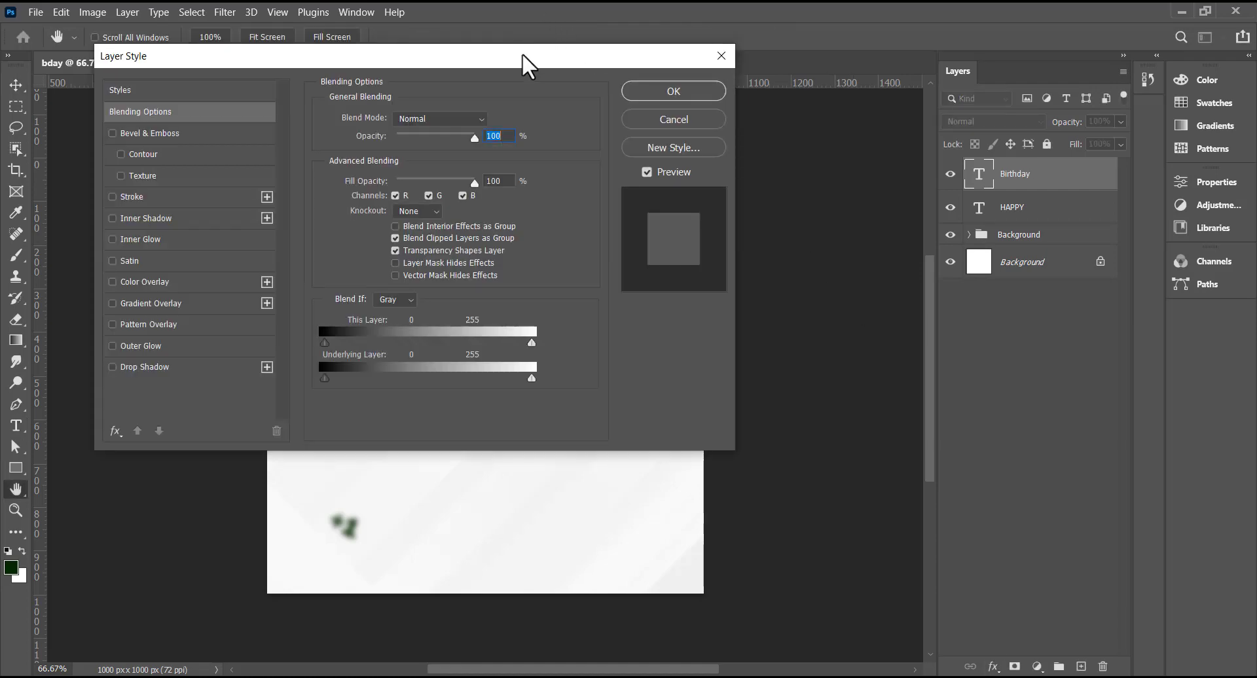
drag(523, 55, 987, 99)
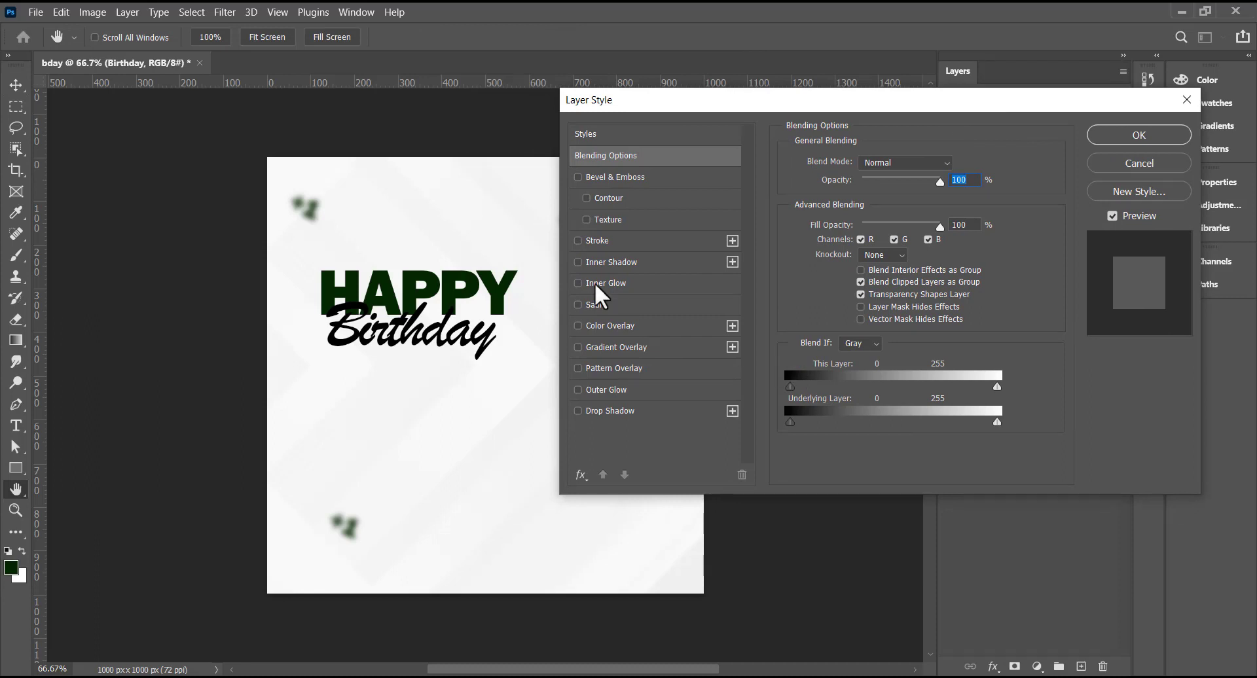
click(578, 241)
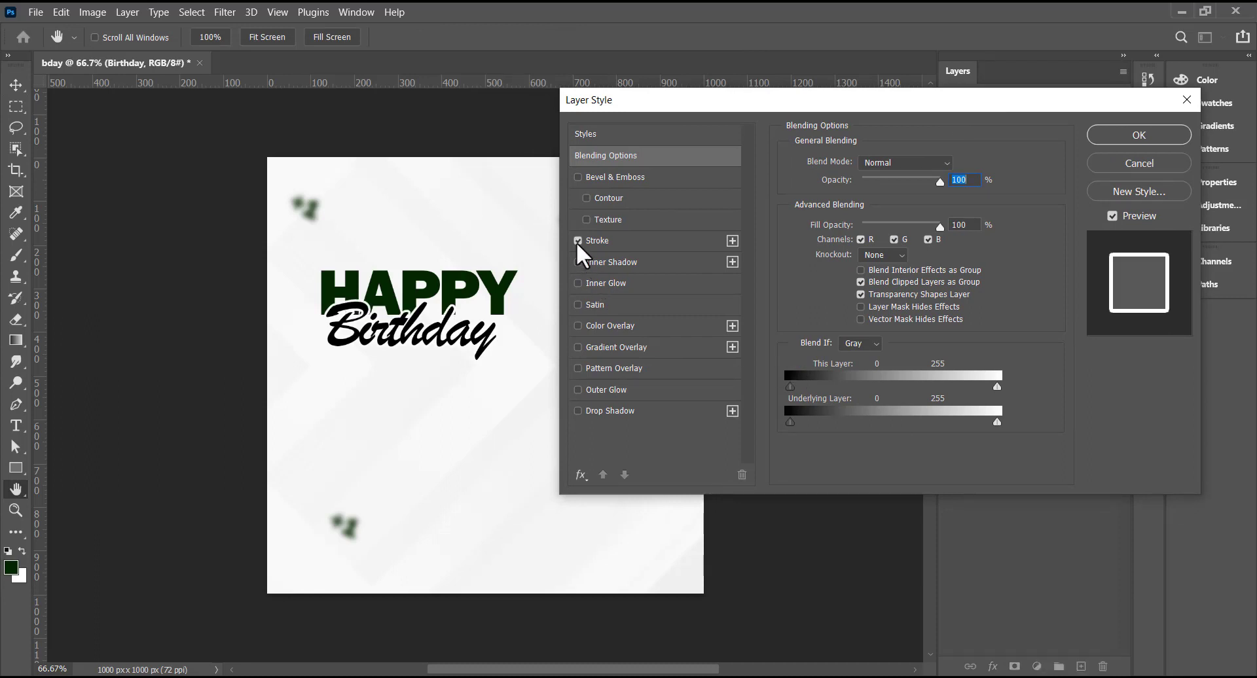
click(602, 241)
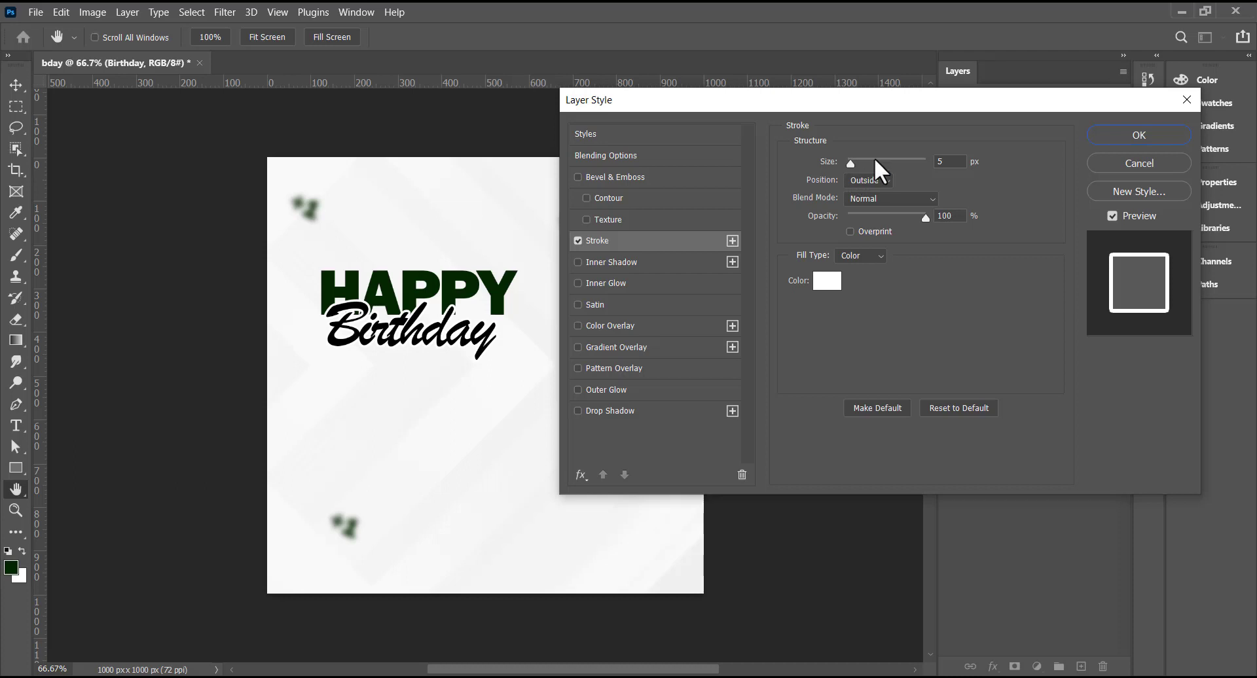
double_click(943, 162)
click(1136, 131)
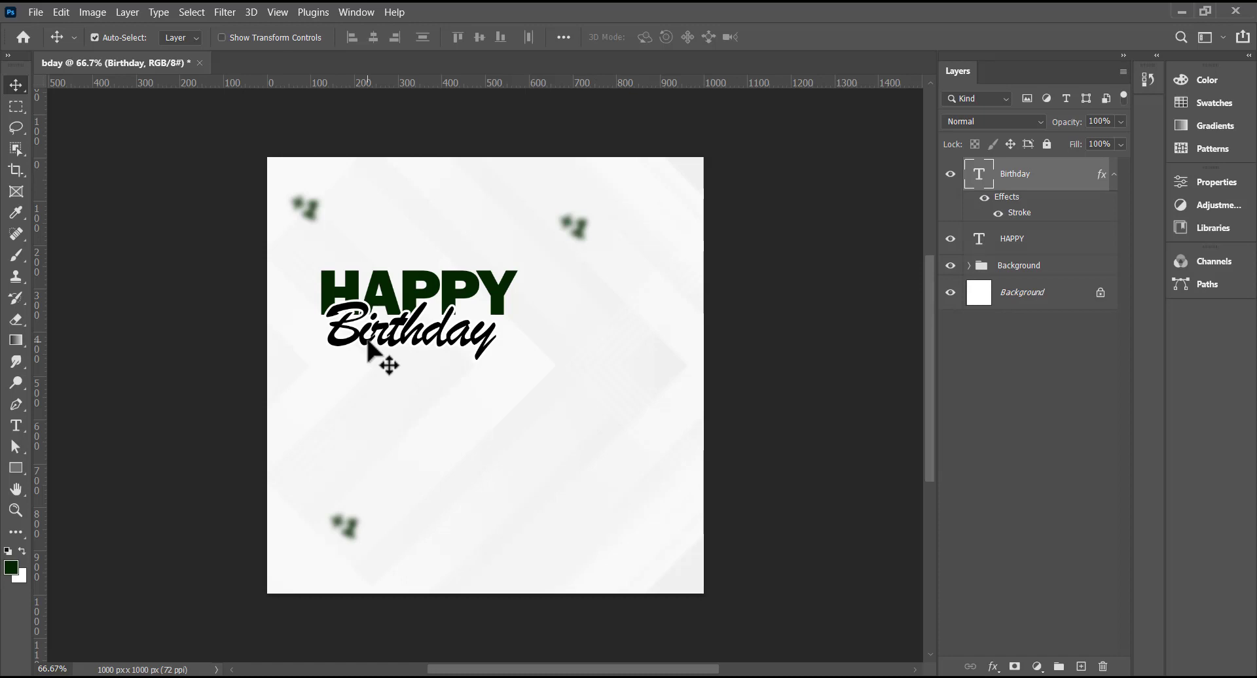
- Nudge the Birthday text a pixel left with the arrow keys
key(Left)
key(Left)
key(Left)
key(Left)
key(Left)
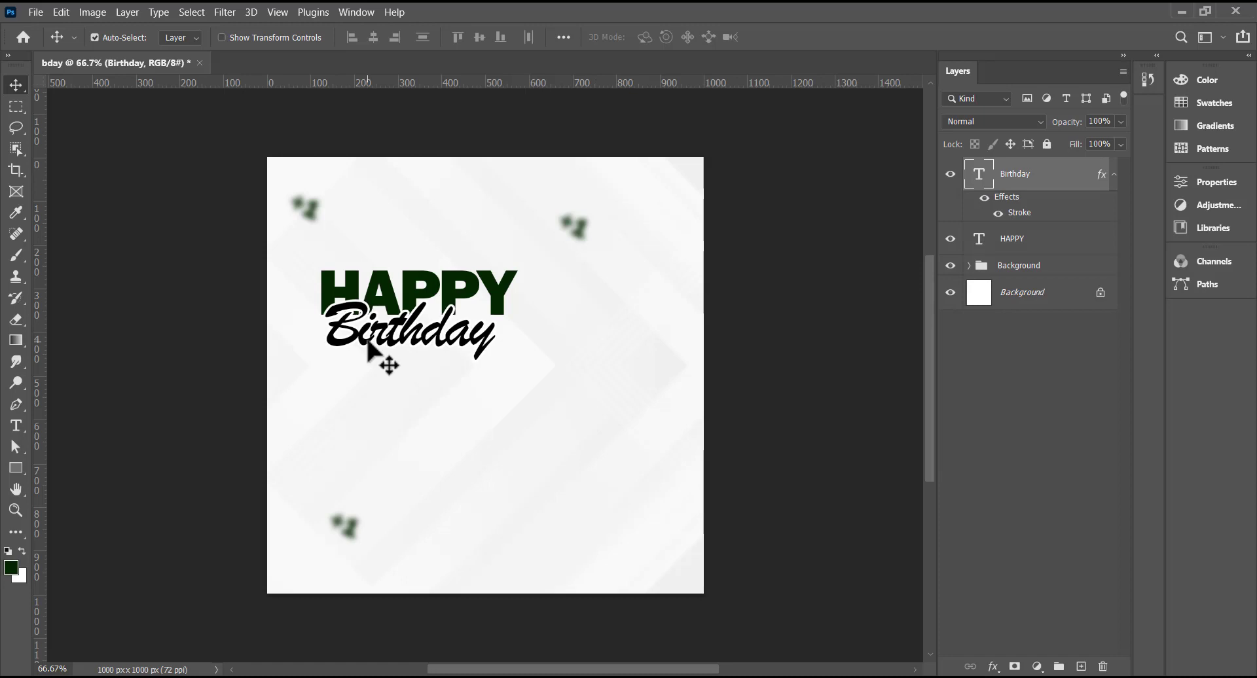
key(Right)
key(Right)
key(Right)
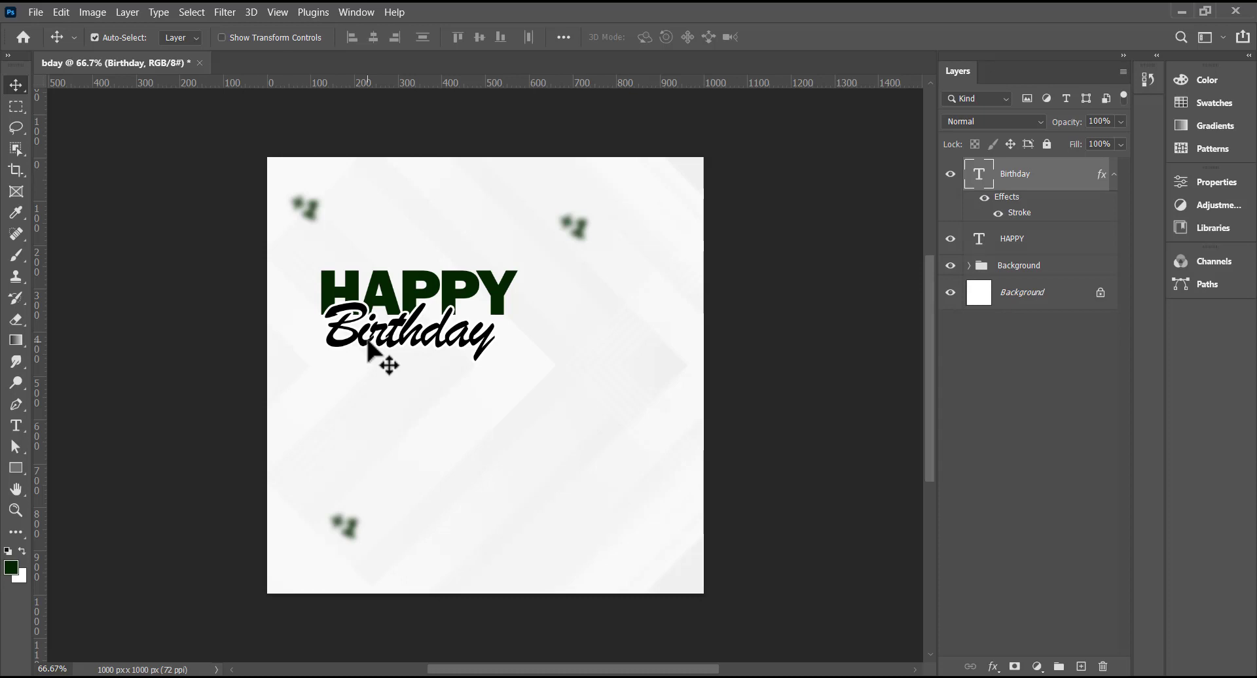
key(Left)
key(Left)
key(Left)
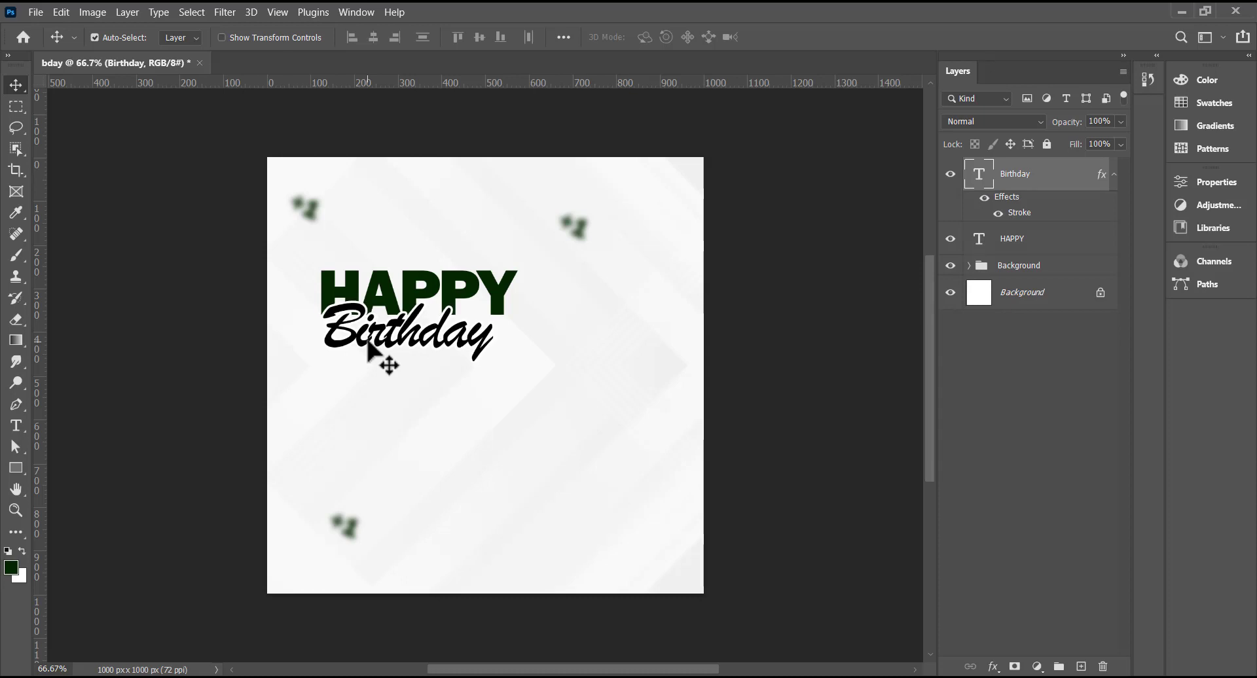
- Set Birthday's tracking to -10 and collapse its layer effects
key(alt+bracketleft)
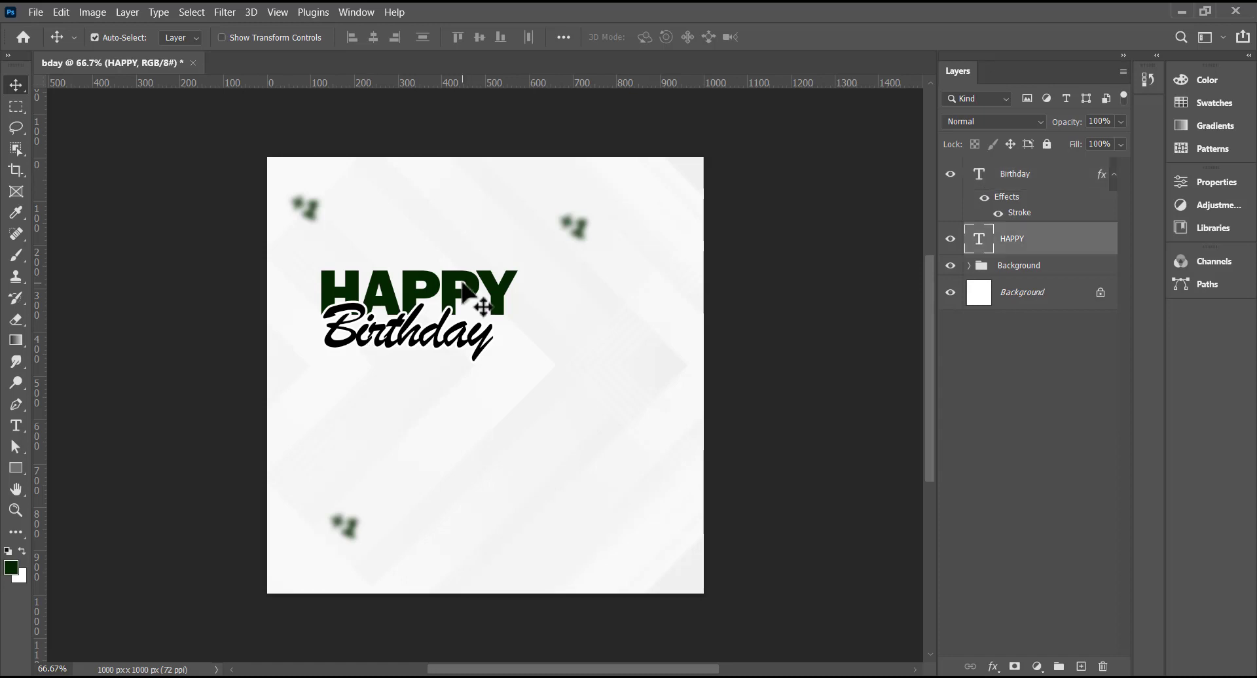
click(425, 339)
double_click(425, 339)
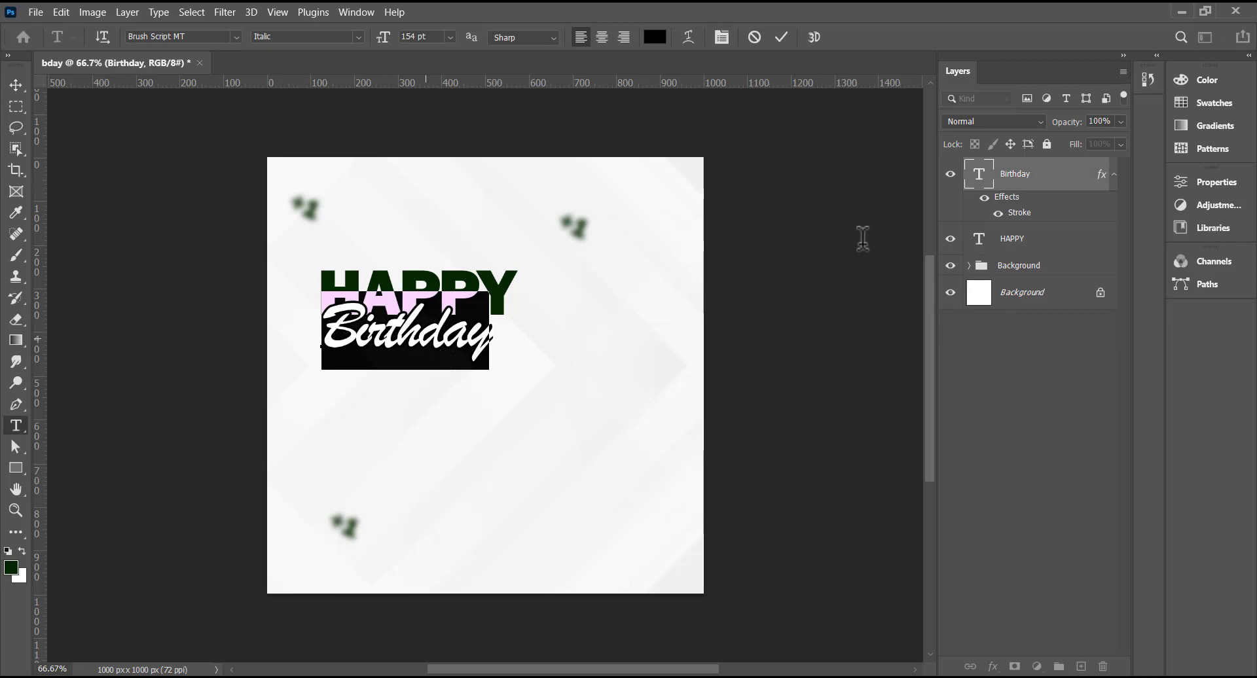
click(1203, 187)
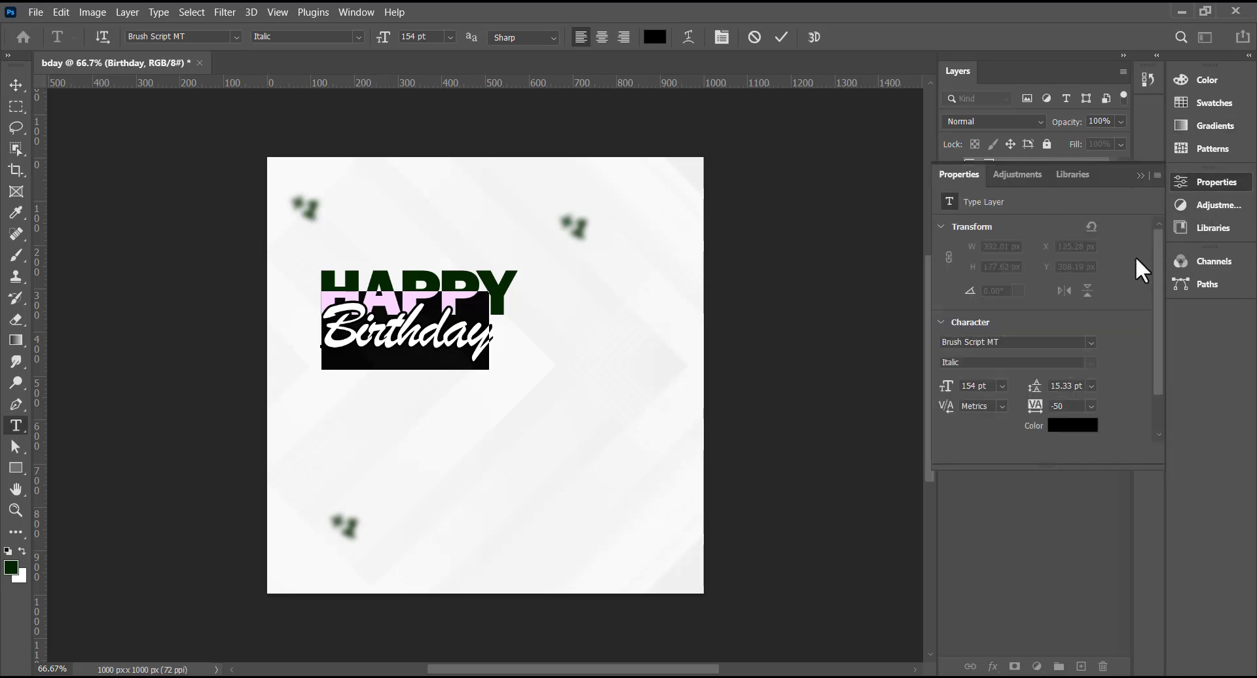
click(1091, 407)
click(1074, 471)
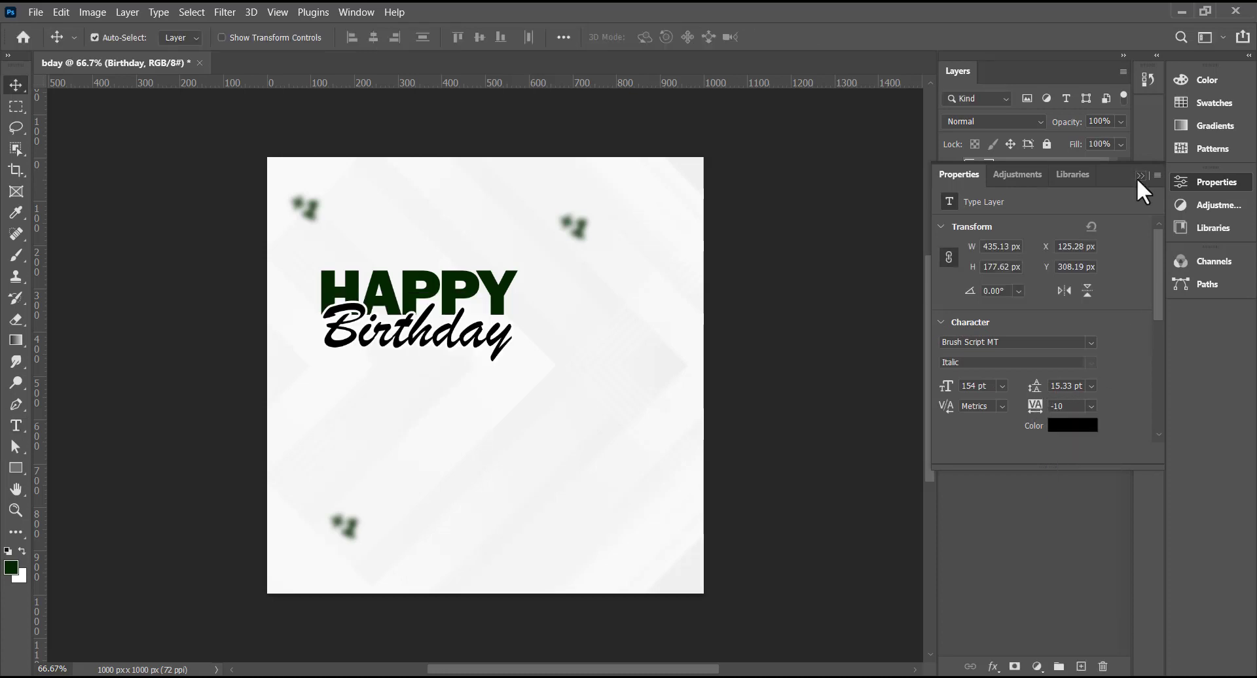
click(1140, 176)
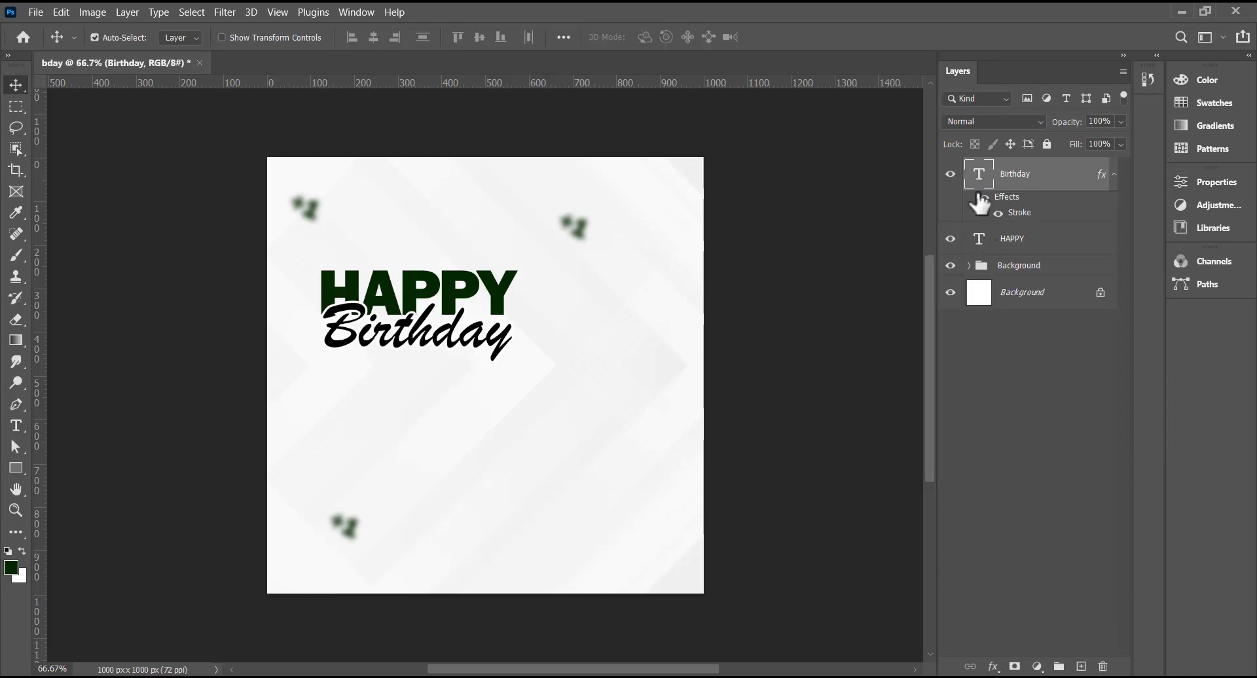
click(1115, 175)
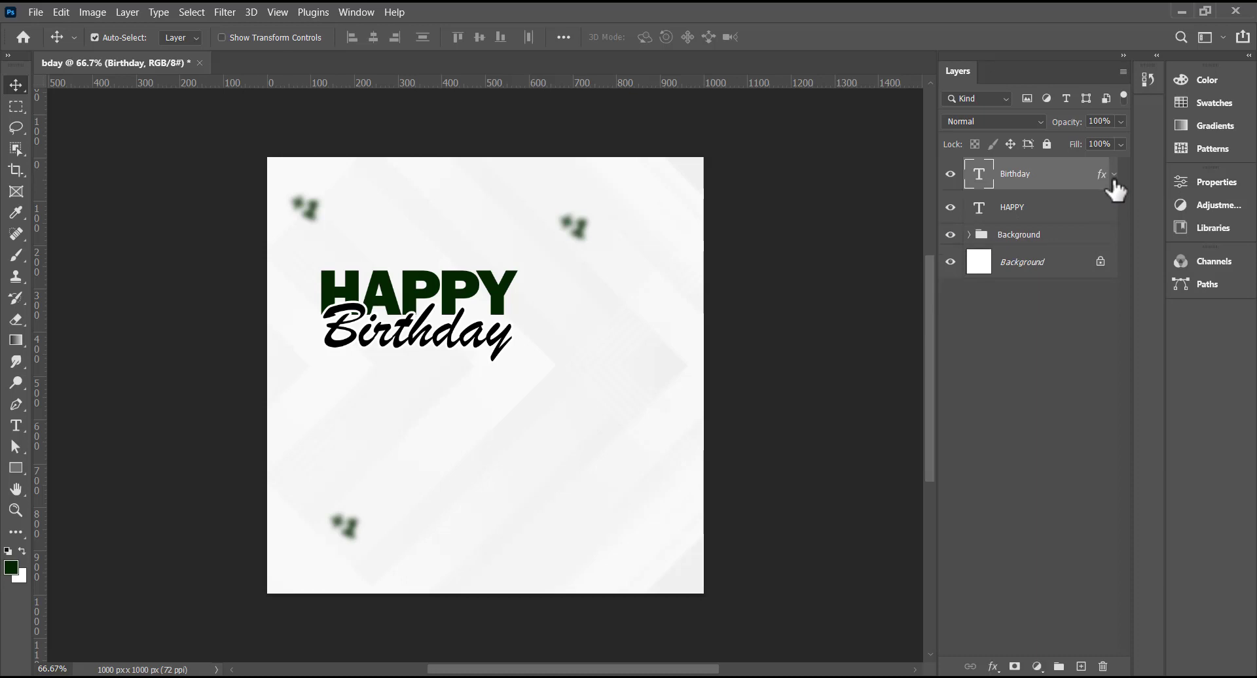
- Start a Myriad Pro Regular text line below Birthday reading 'May the almighty'
click(17, 427)
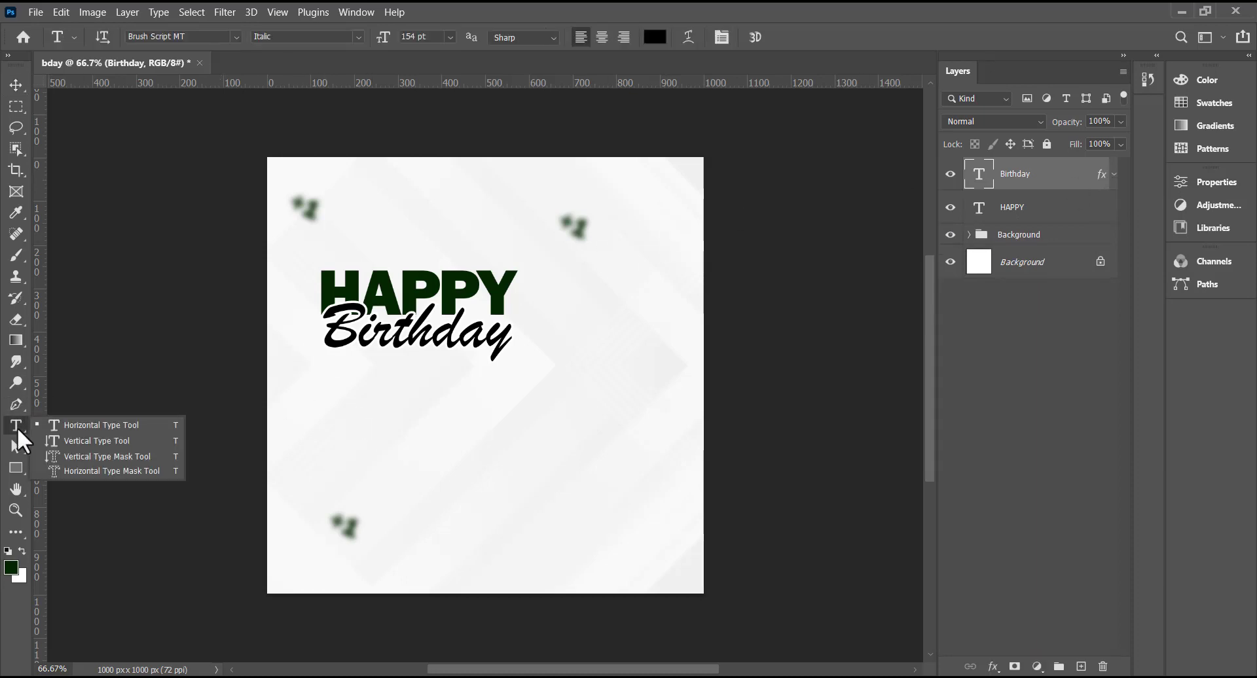
click(130, 425)
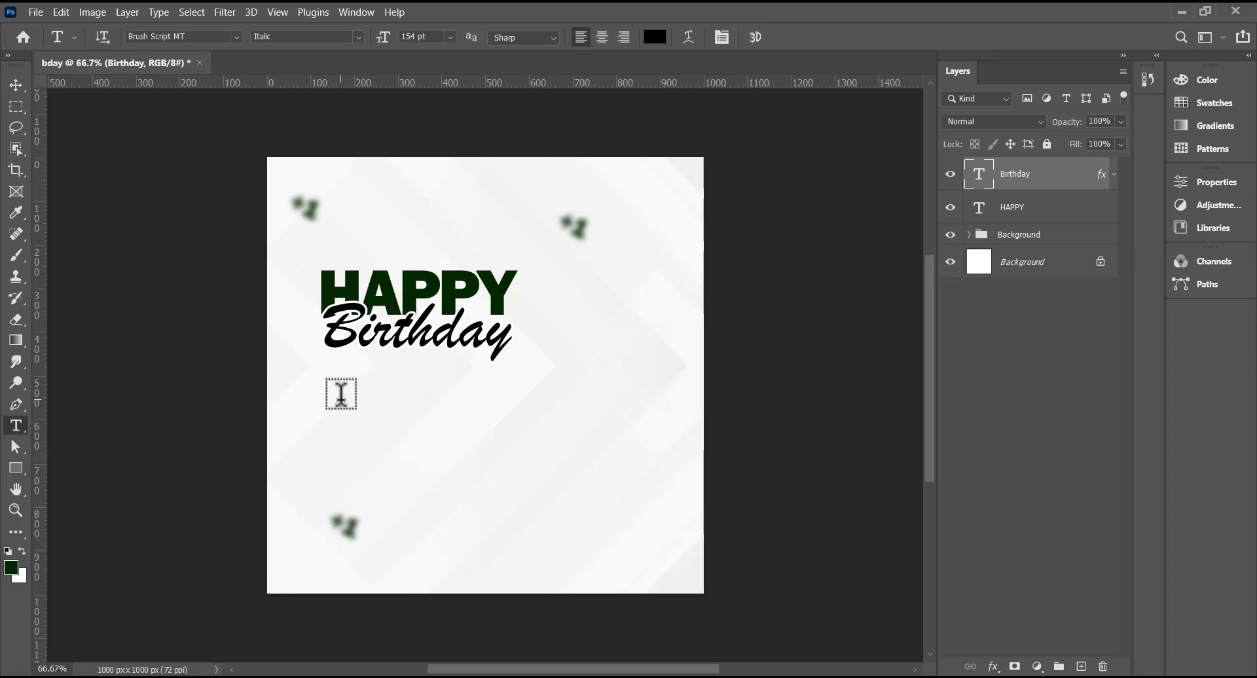
click(341, 393)
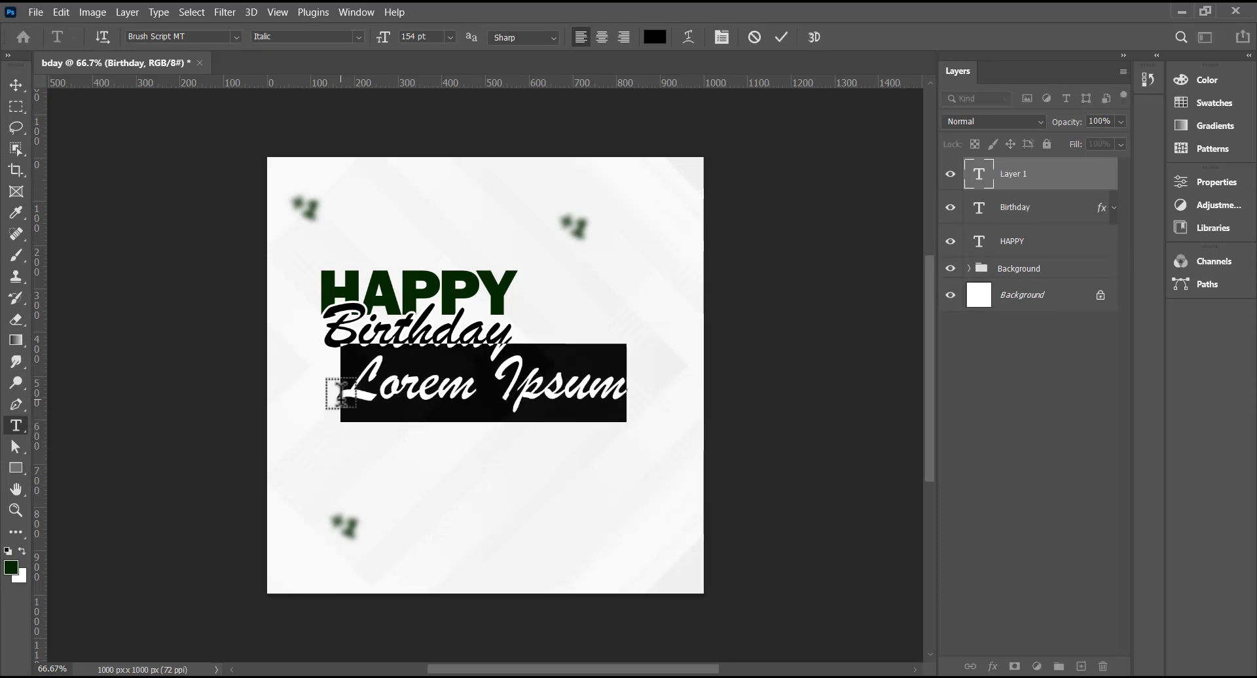
click(237, 39)
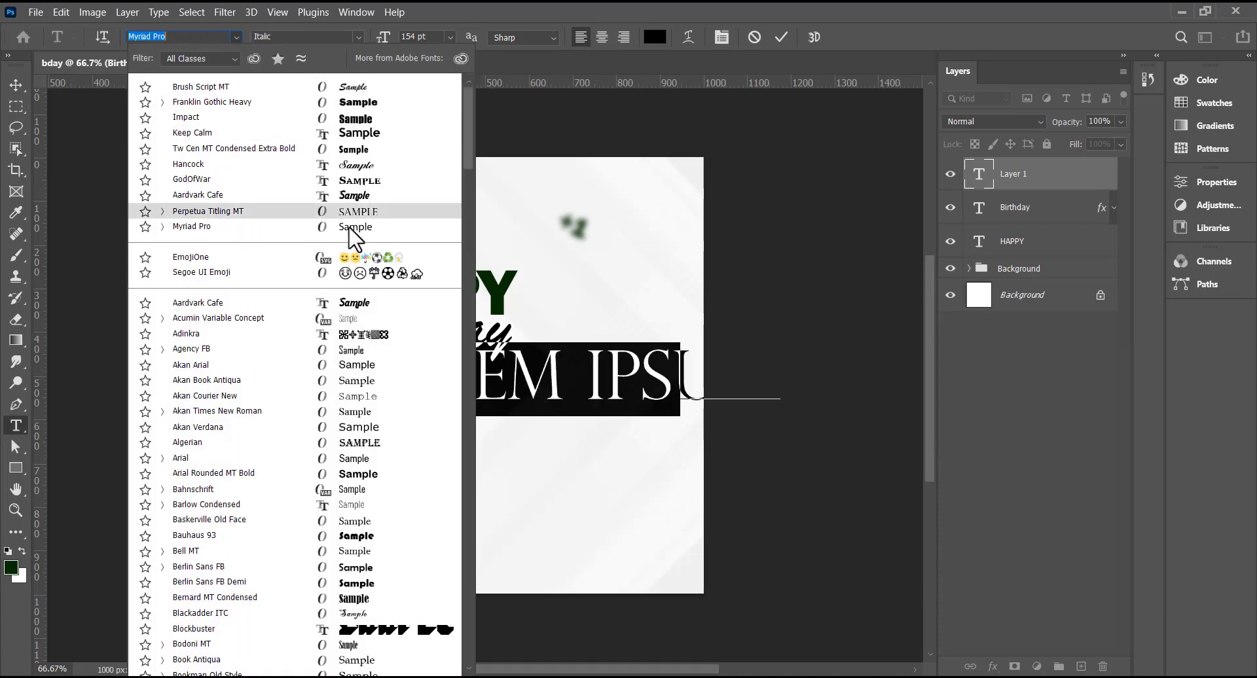
click(354, 232)
click(358, 37)
click(288, 50)
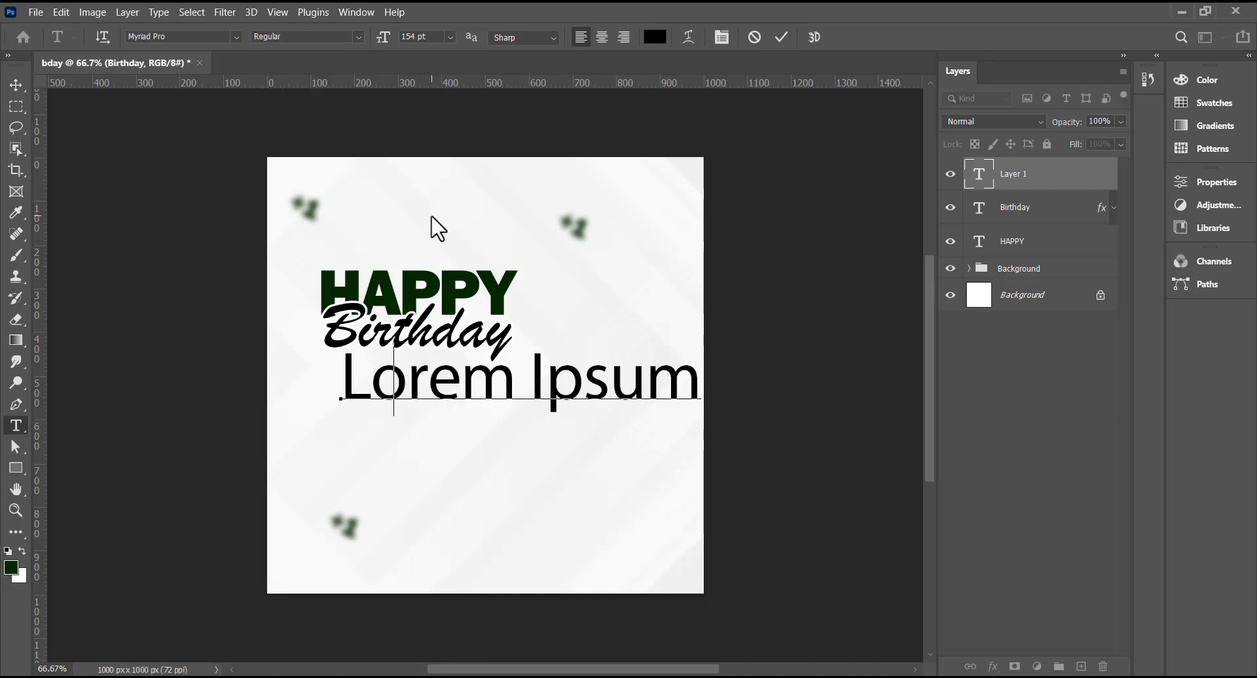
text(May the almighty)
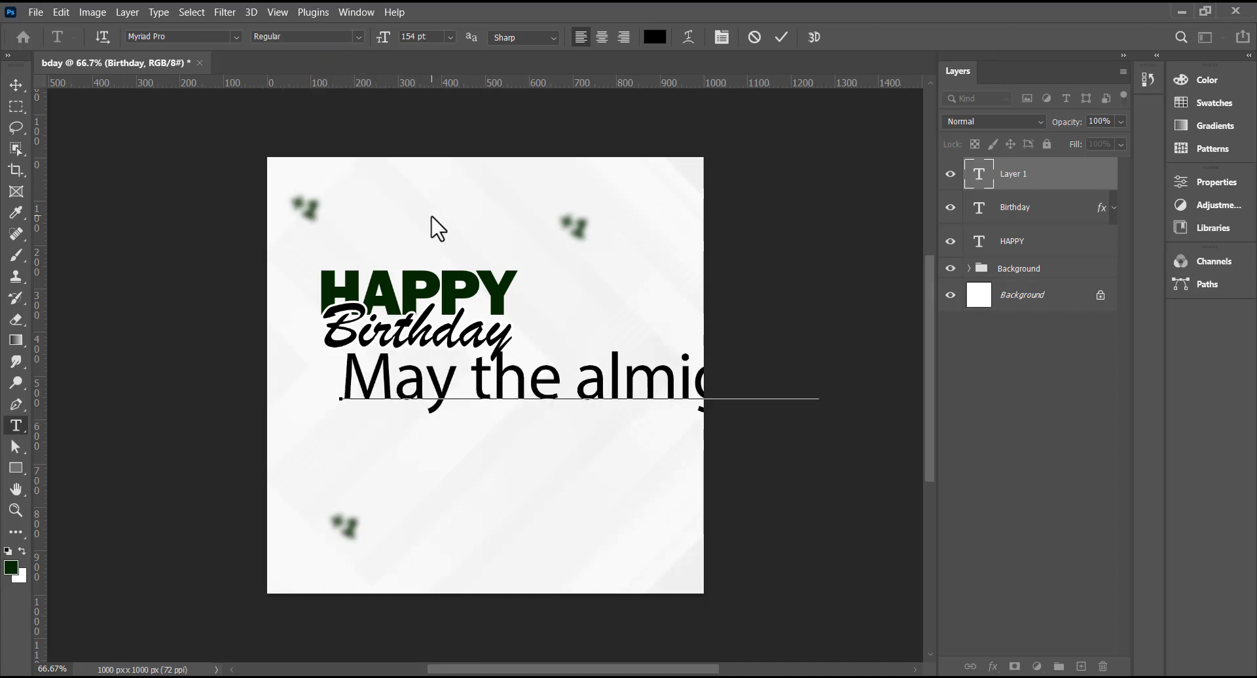
- Set the message to 36 pt and finish it with 'achieve your dreams'
key(ctrl+a)
click(450, 38)
click(427, 173)
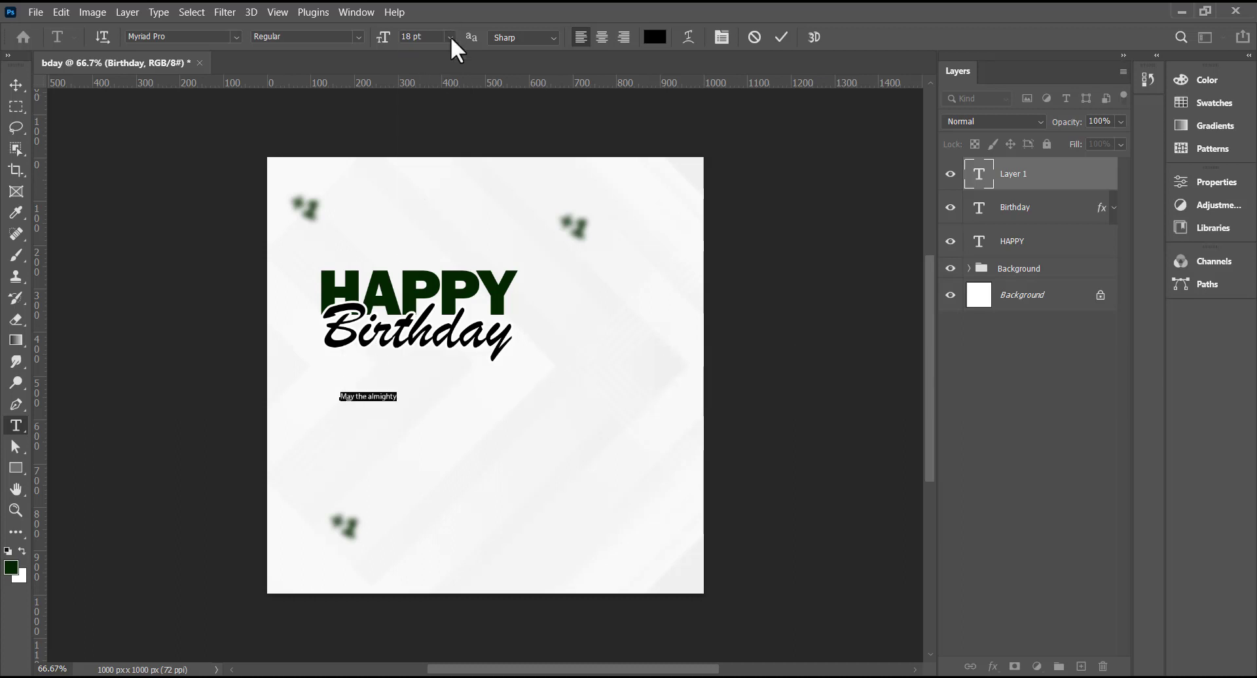
click(451, 38)
click(425, 222)
click(455, 393)
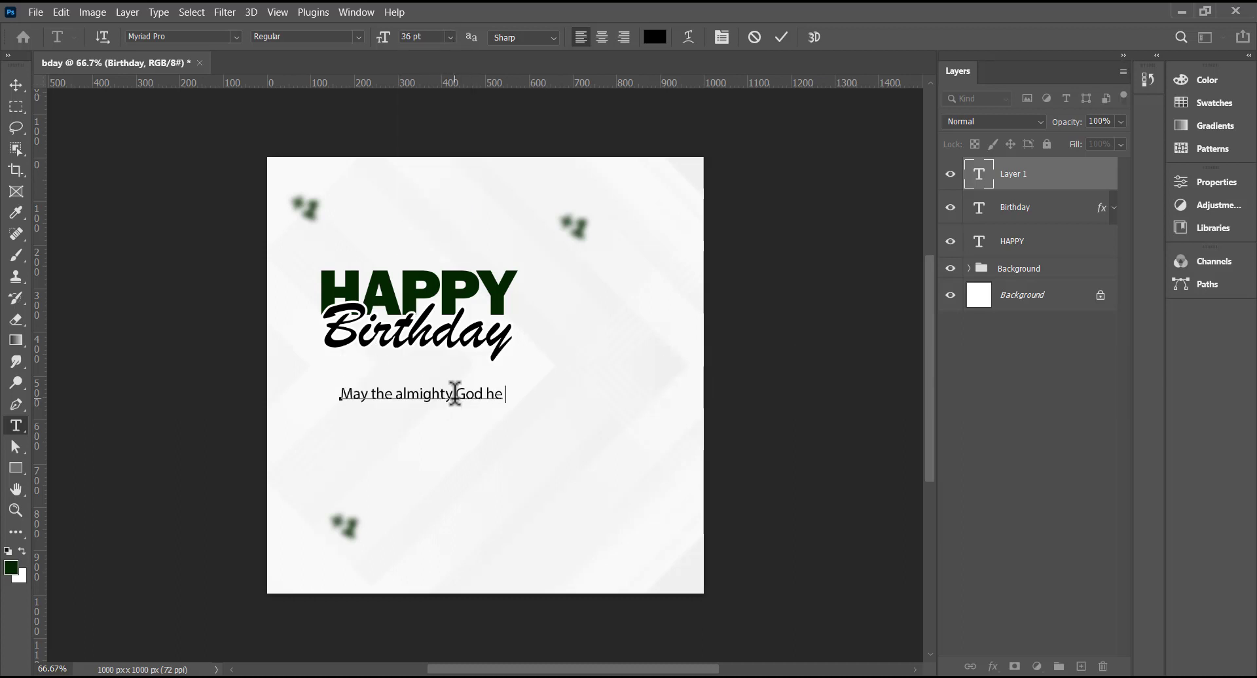
text(achieve your dreams)
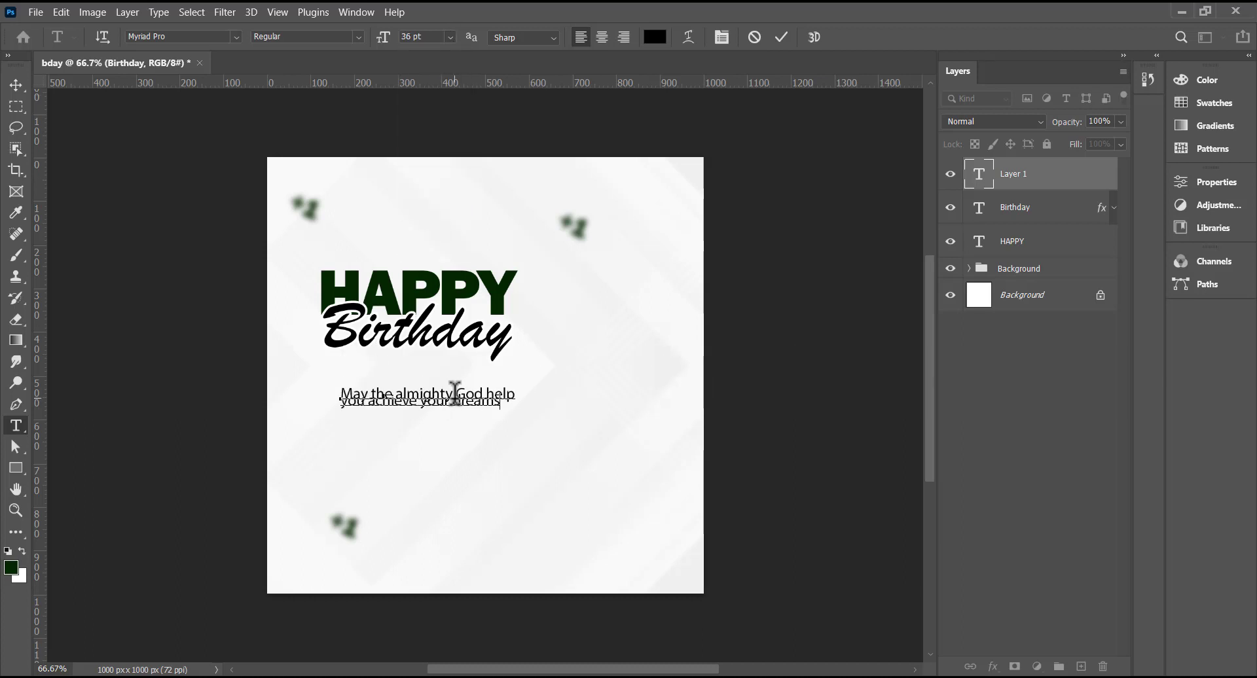
- Set the message leading to Auto, scale it to about 92%, and drag a copy below
key(ctrl+a)
click(1215, 182)
click(1092, 387)
click(1082, 401)
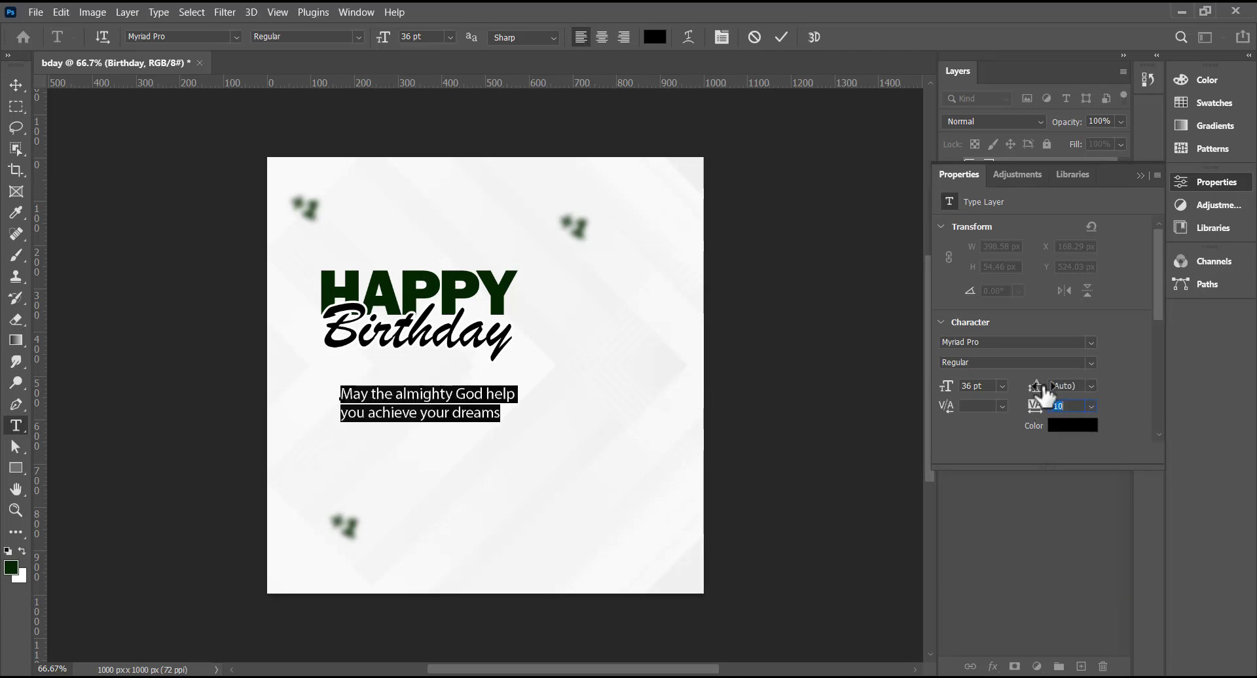
drag(1040, 387, 1035, 387)
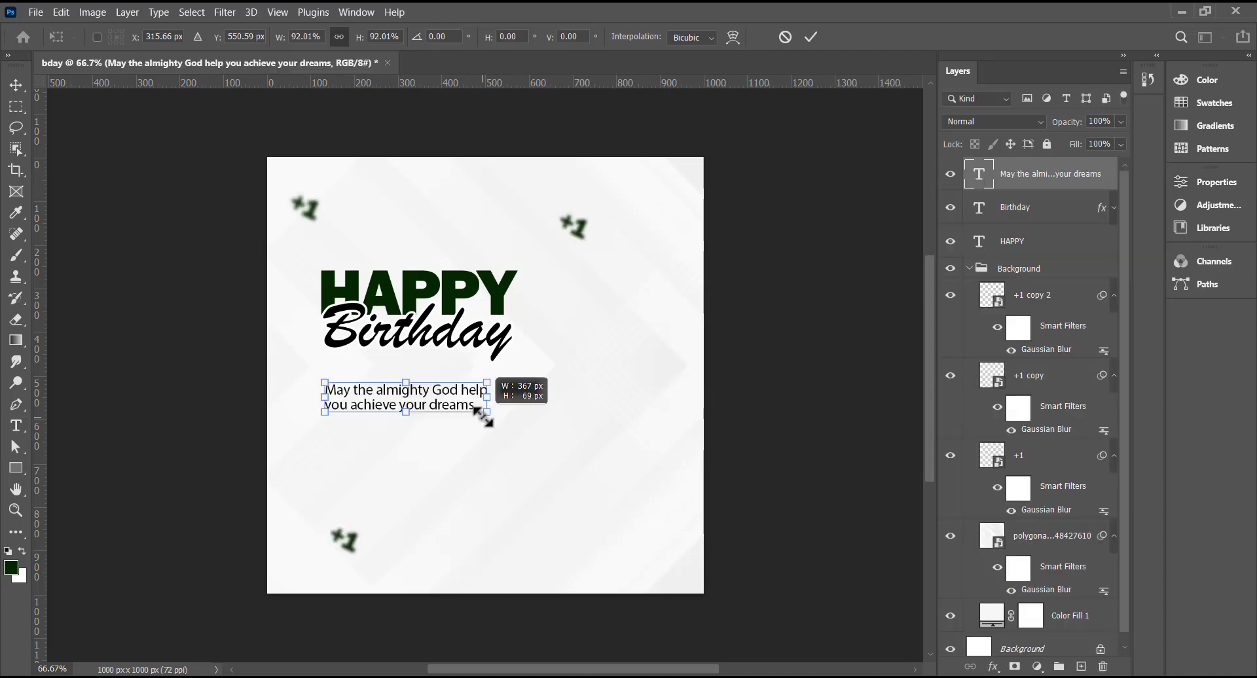
drag(484, 417, 483, 417)
key(Return)
alt+drag(408, 407, 408, 444)
- Replace the copied message with 'Wishing you a blessed and memorable birthday', breaking after 'and'
double_click(407, 444)
text(Wishing you a bless)
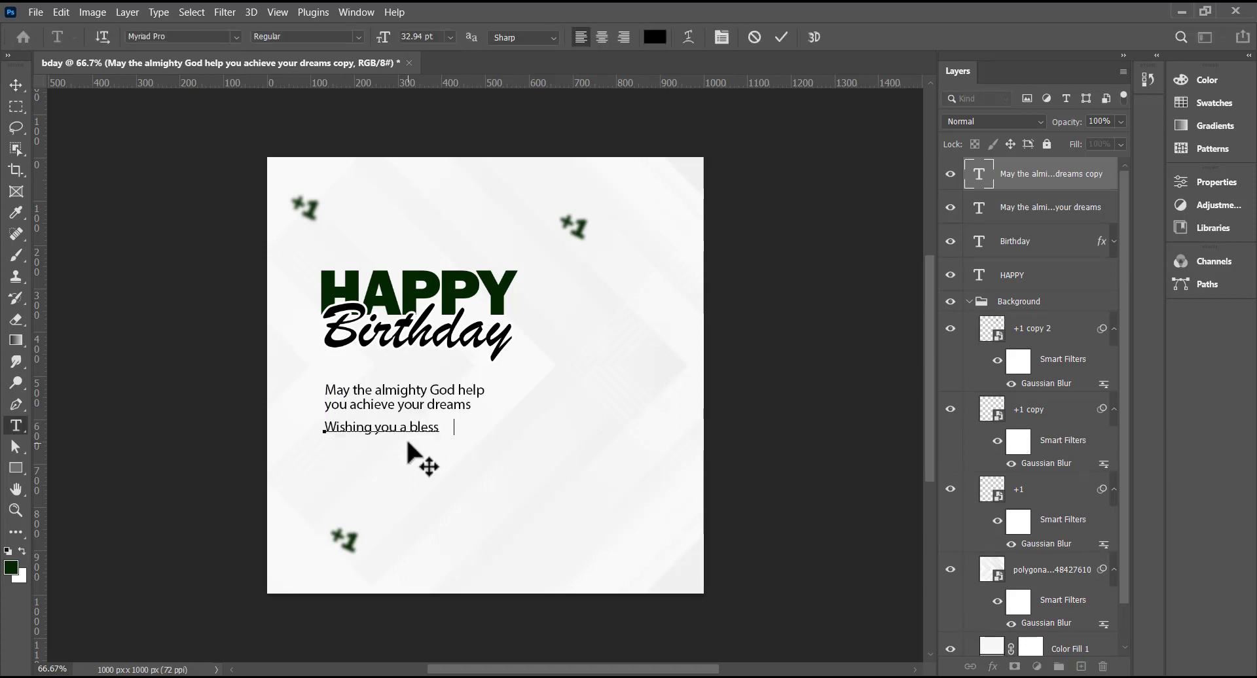
text(ed and memorable birthday)
click(481, 427)
key(Return)
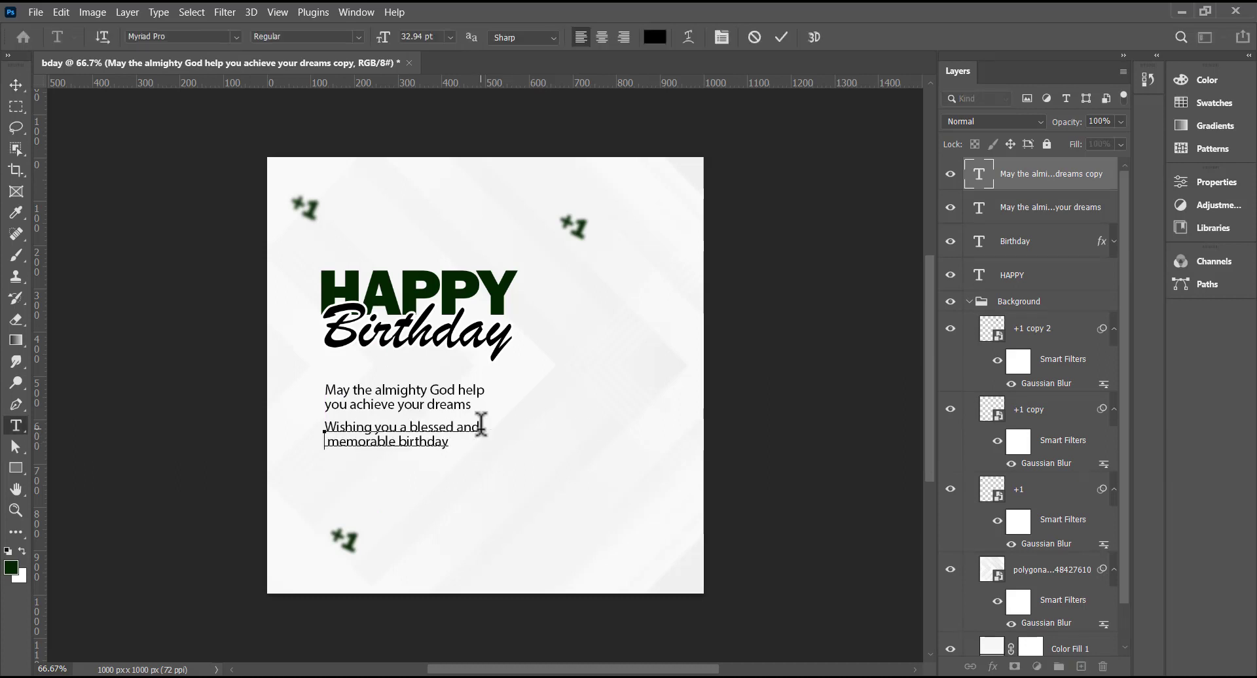
- Color the wish text orange #fb9504 and commit the edit
click(659, 38)
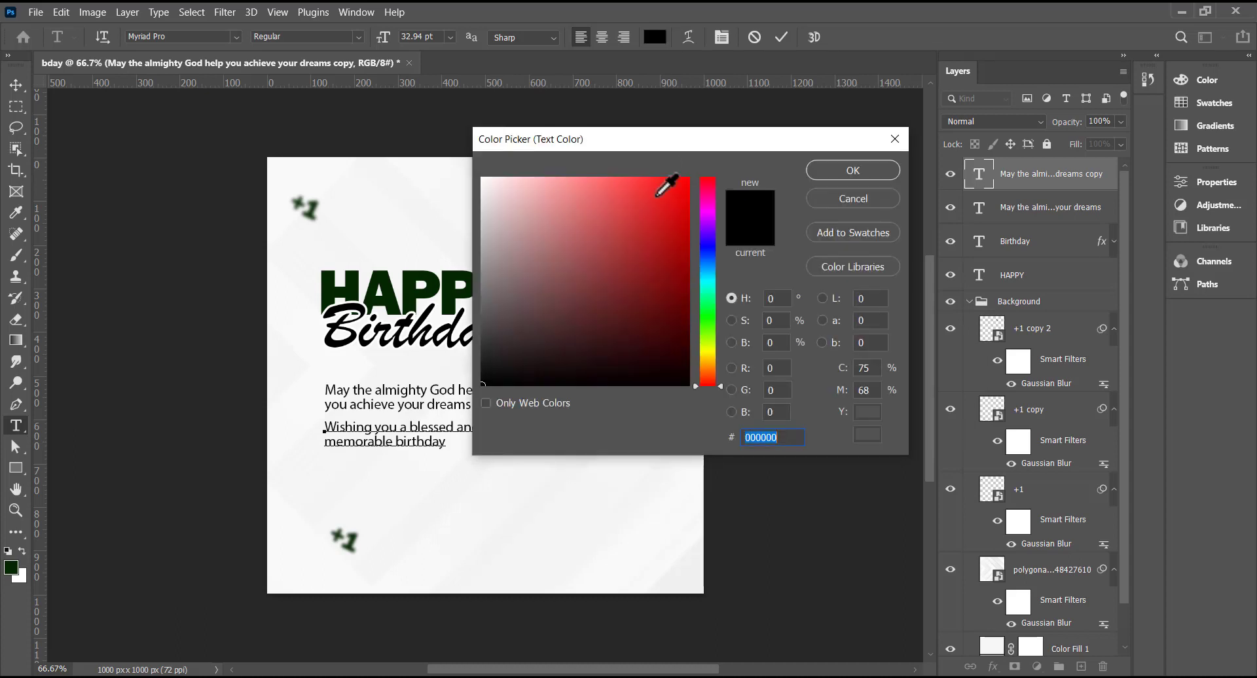
drag(709, 374, 714, 359)
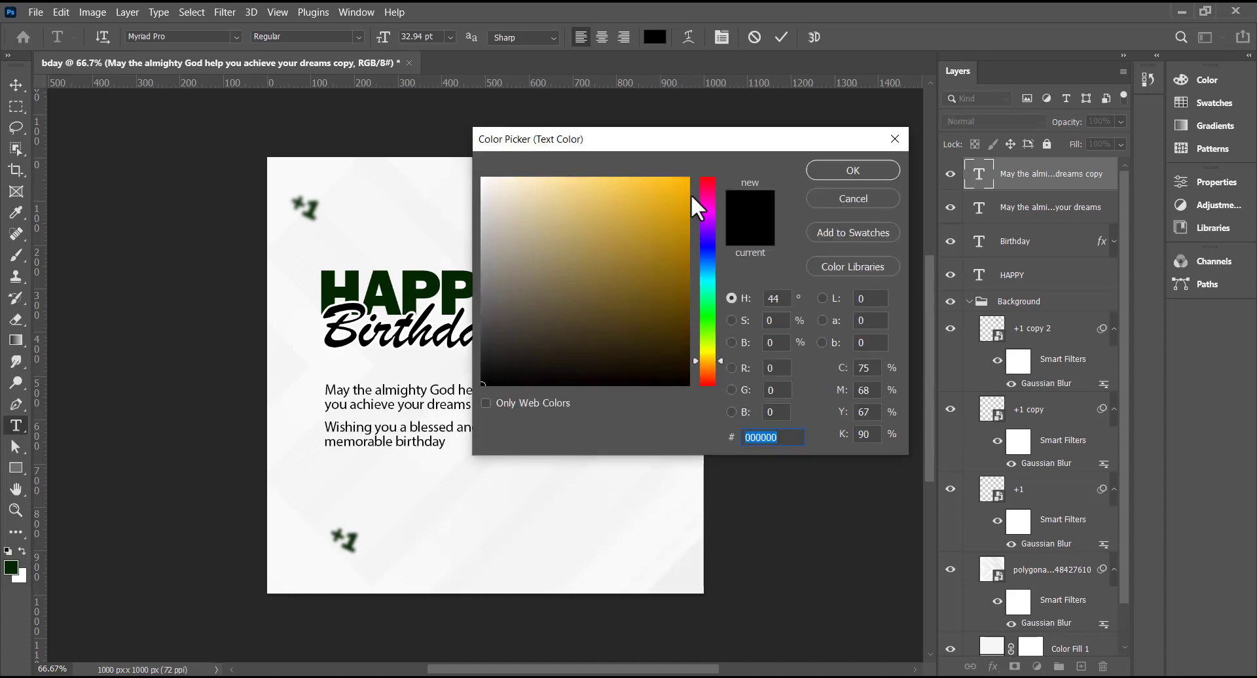
mouse_move(689, 183)
mouse_down()
mouse_move(715, 335)
mouse_move(686, 182)
mouse_up()
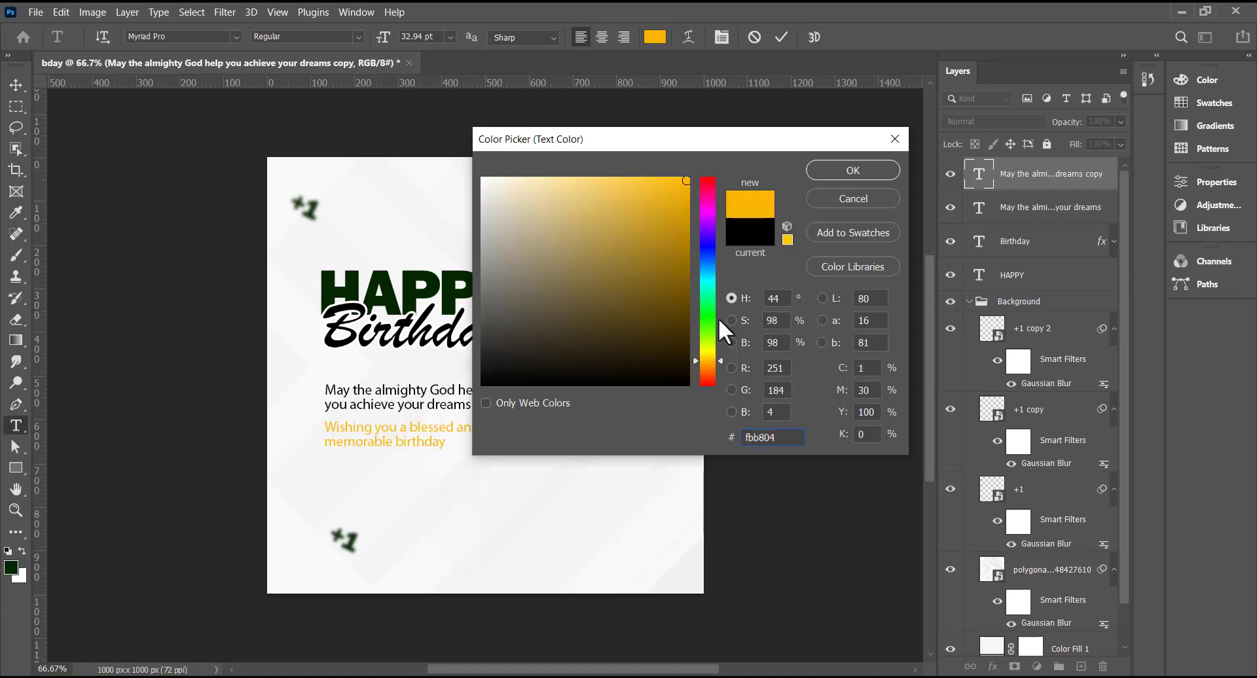
drag(718, 359, 719, 364)
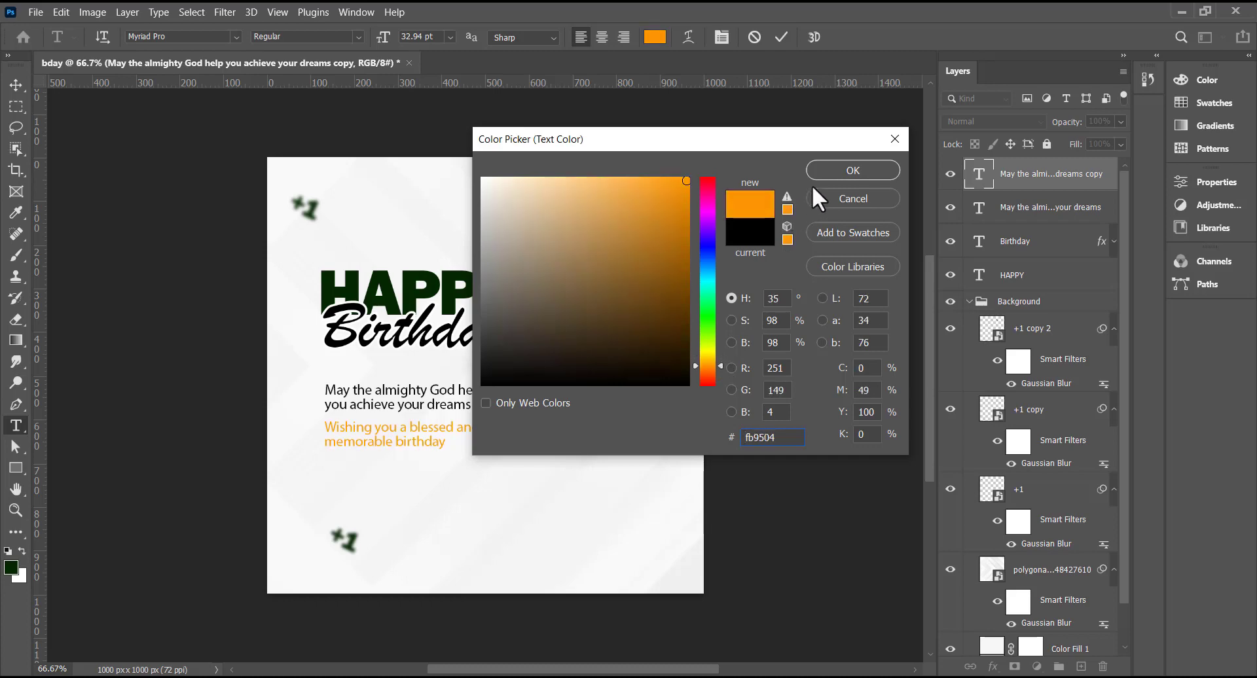
click(835, 167)
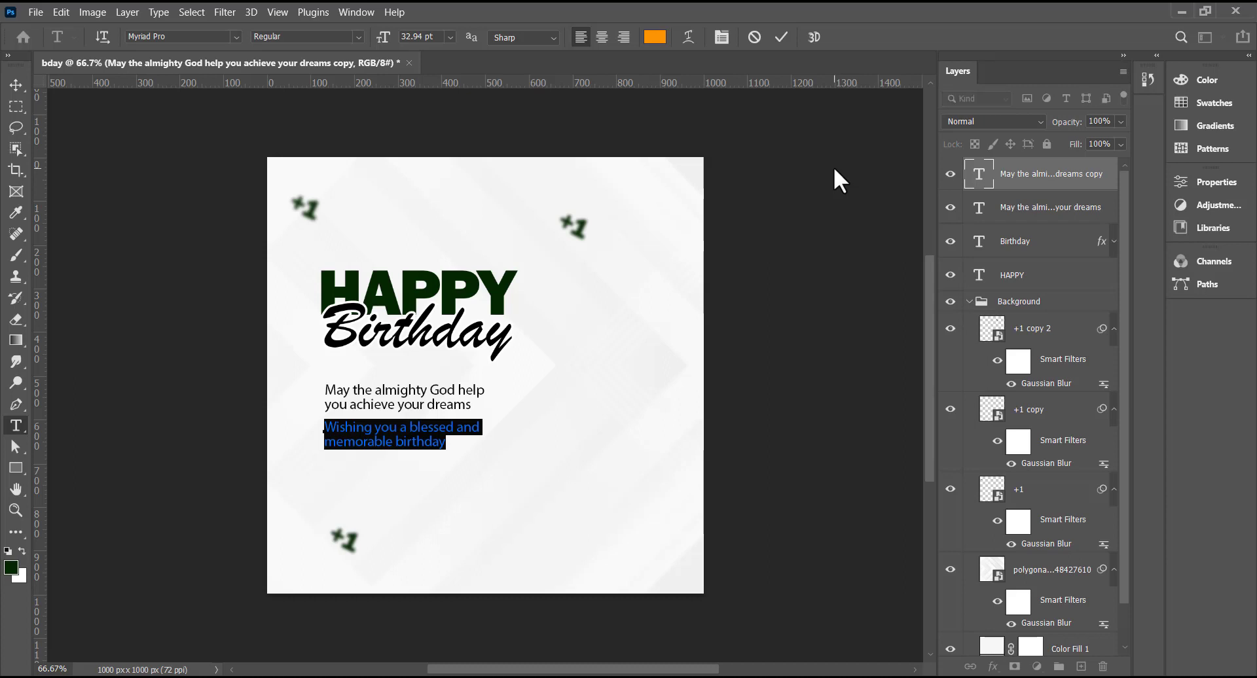
click(780, 39)
key(v)
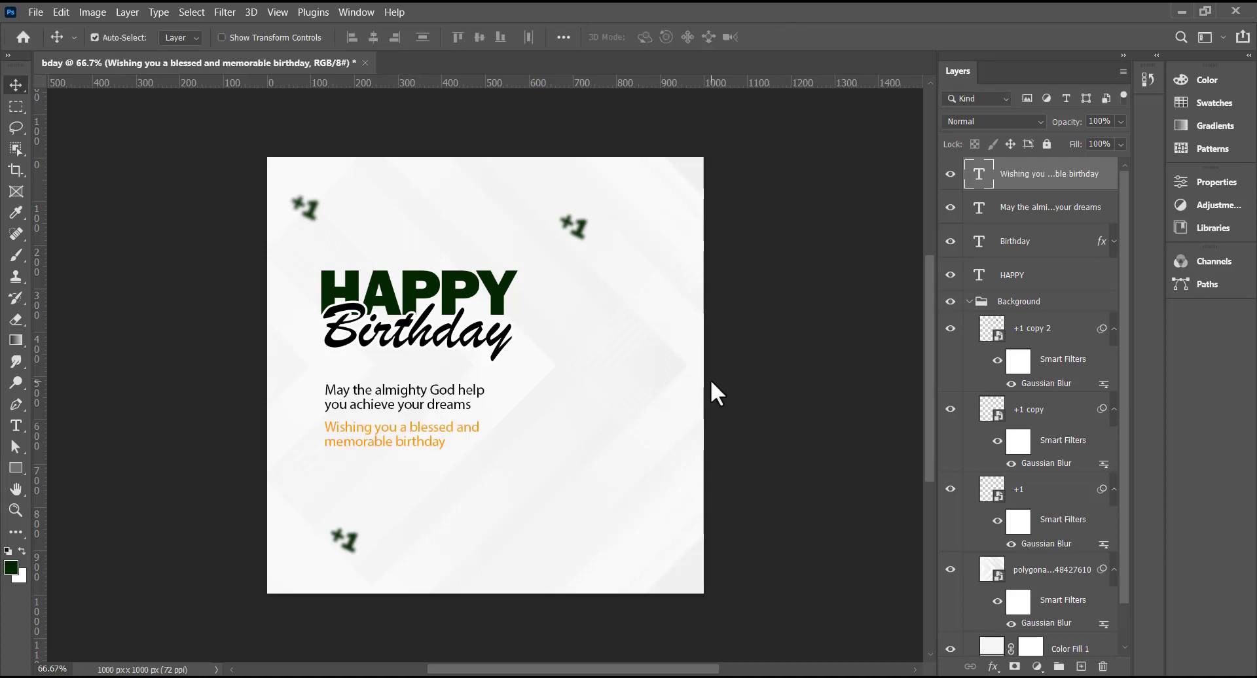
- Collapse the Background group, group the four text layers and name the group 'TEXT 1'
click(970, 302)
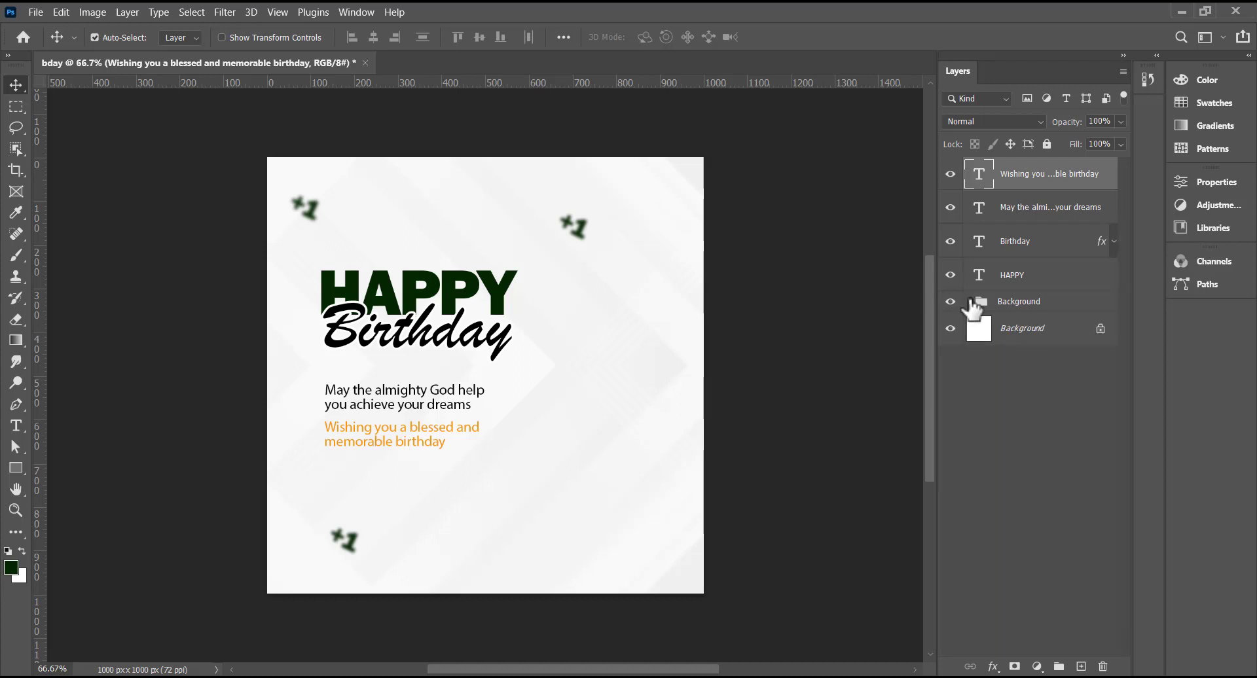
shift+click(1030, 280)
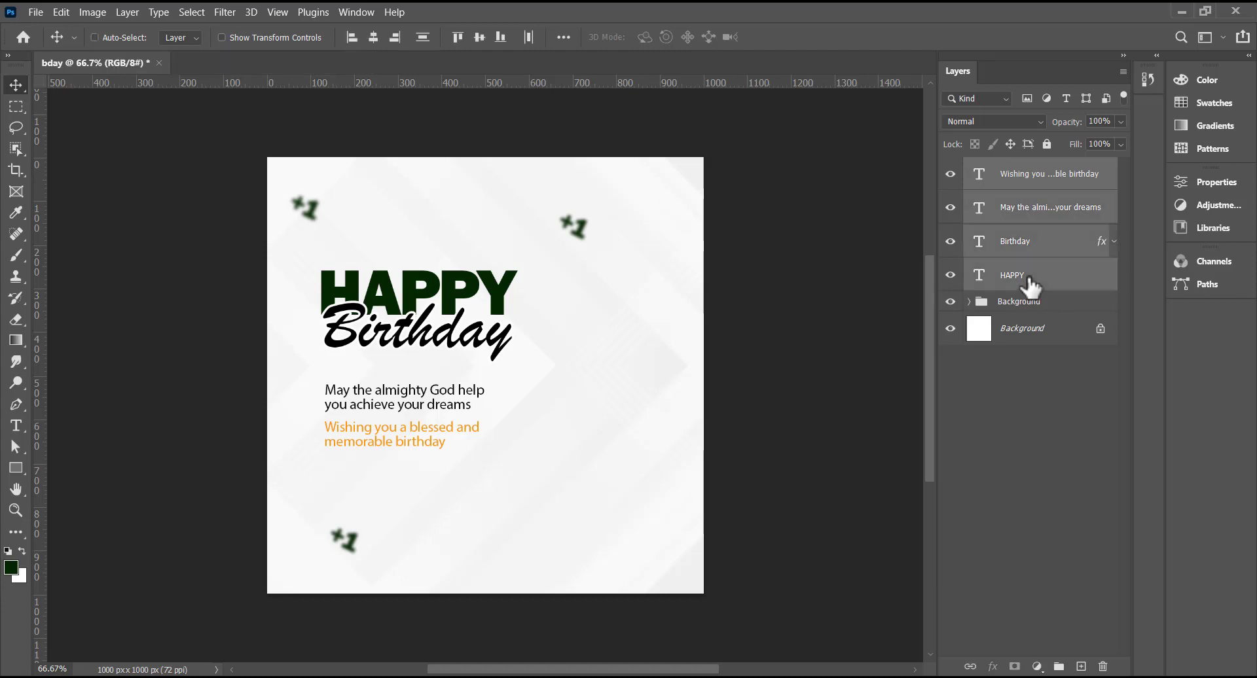
key(ctrl+g)
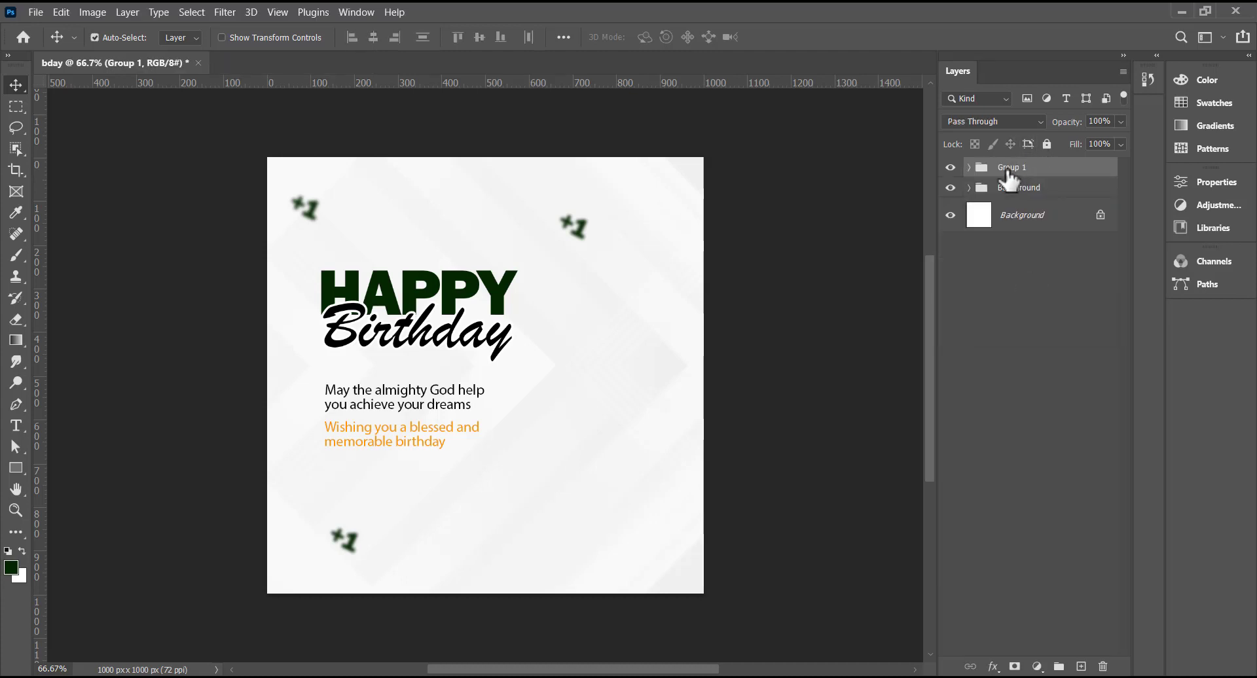
double_click(1010, 170)
text(TEXT 1)
key(Return)
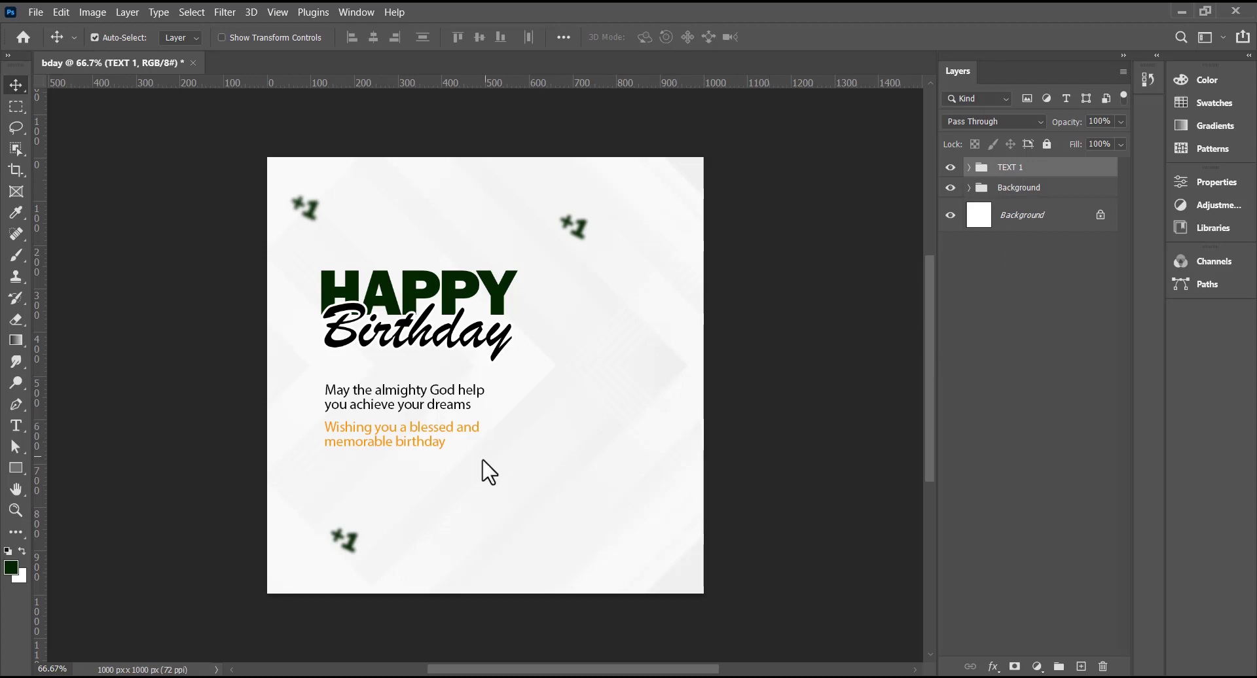
- Draw a 710 × 710 px circle with the Ellipse Tool
drag(10, 467, 10, 466)
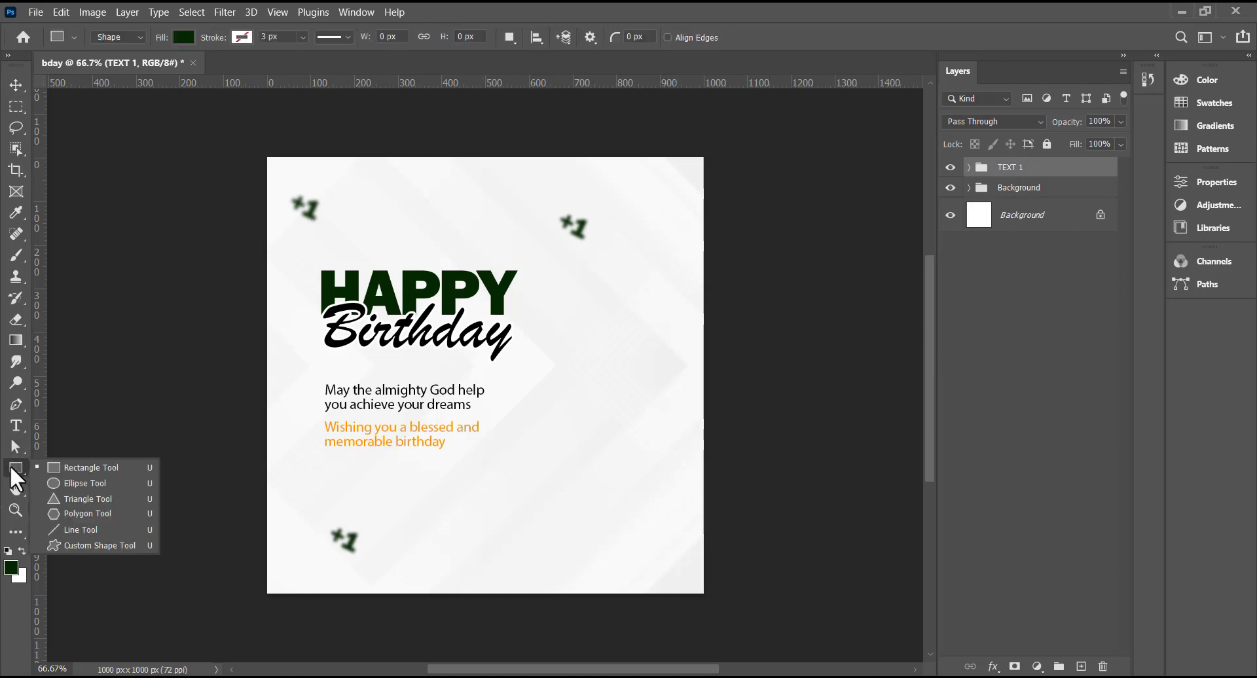
click(82, 484)
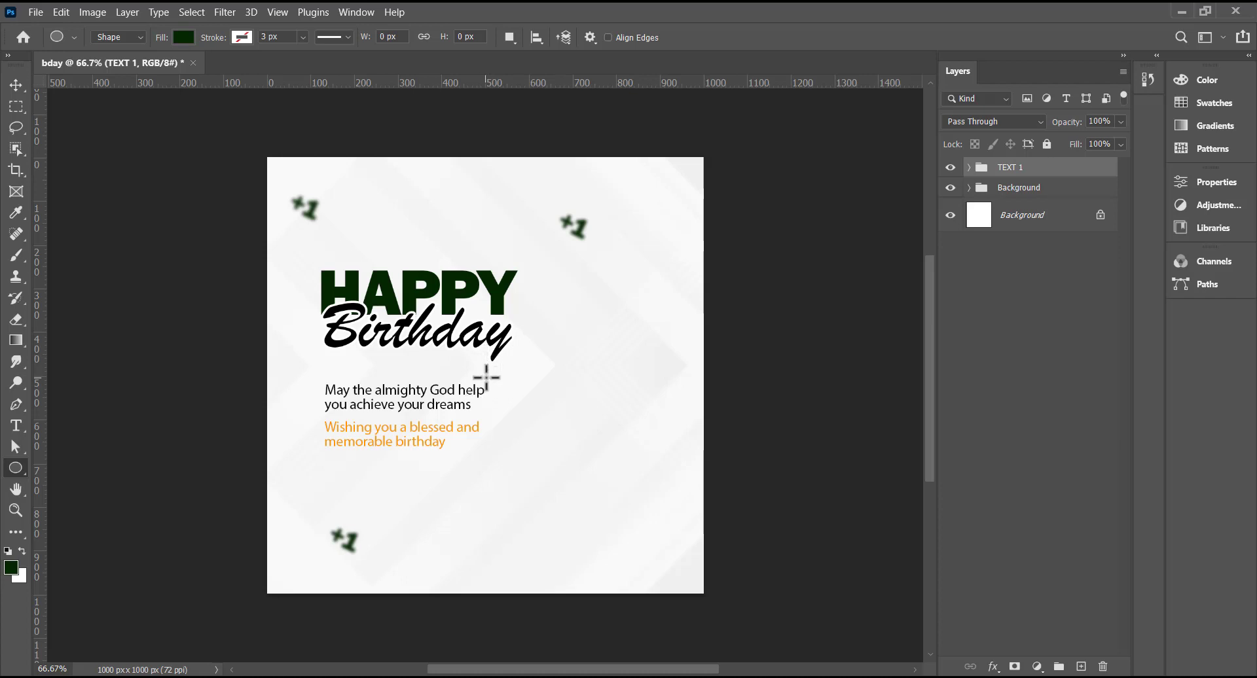
drag(486, 378, 640, 531)
- Widen the circle's dark green outline to 170 px
click(183, 37)
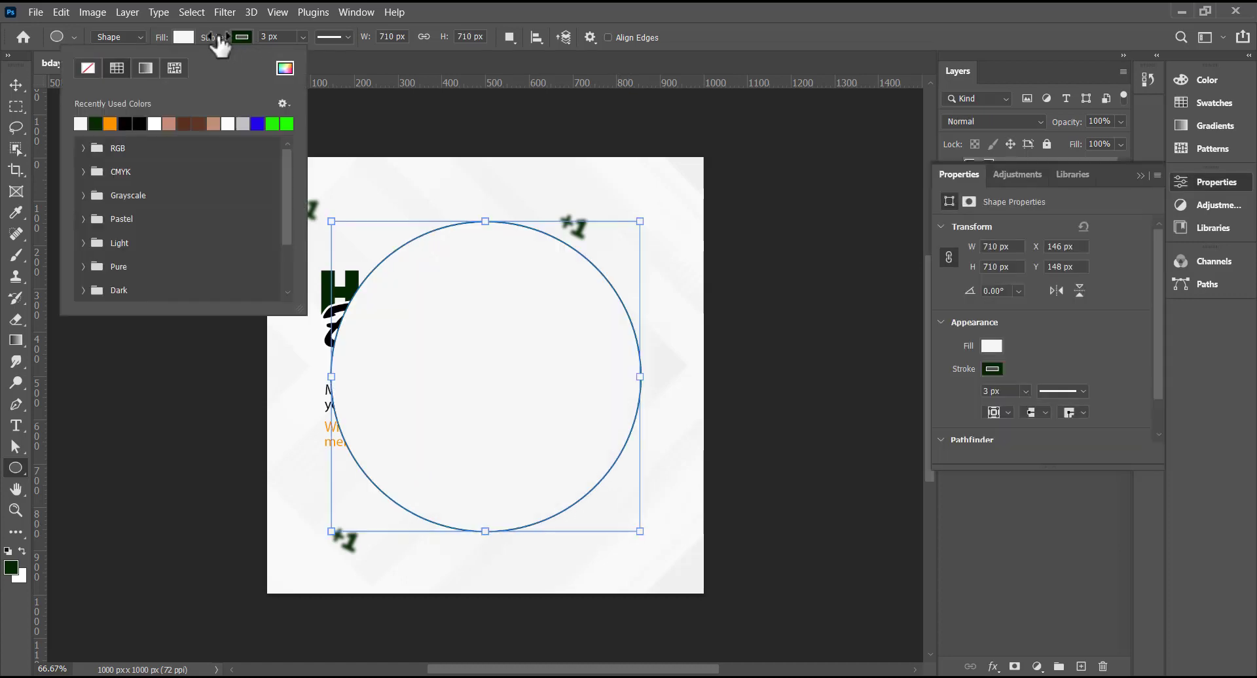
click(223, 43)
drag(225, 42, 264, 52)
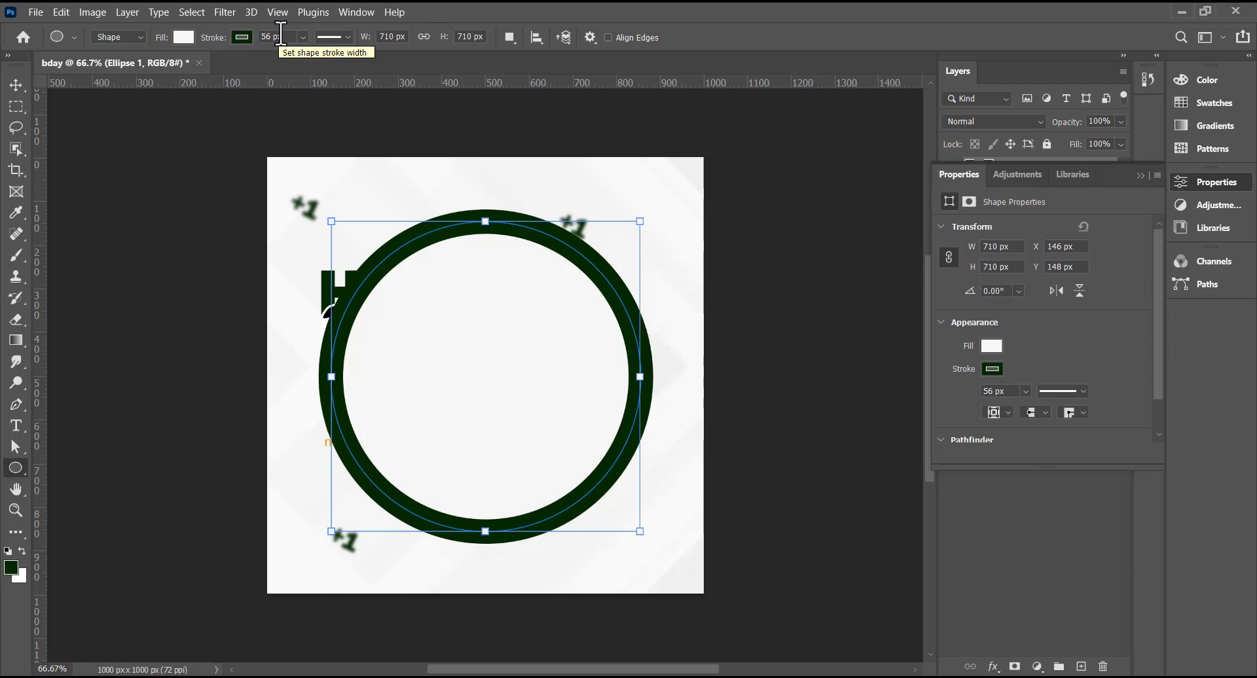
drag(274, 38, 259, 41)
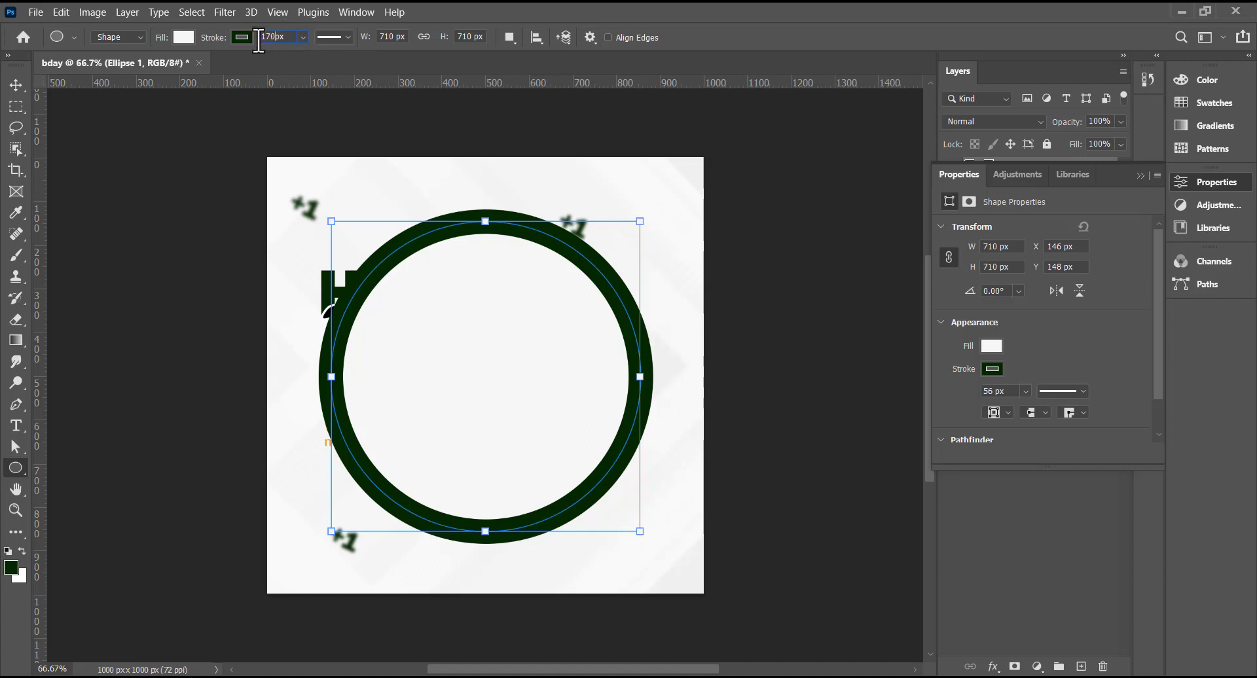
text(170)
key(Return)
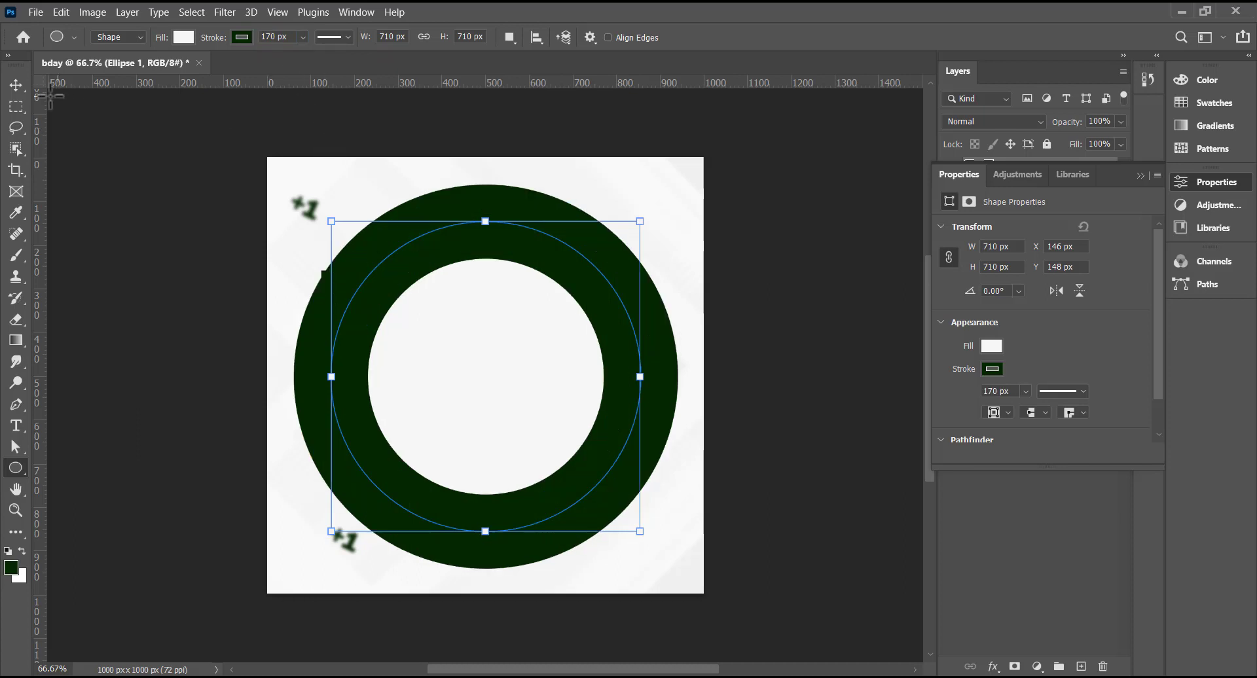
click(17, 85)
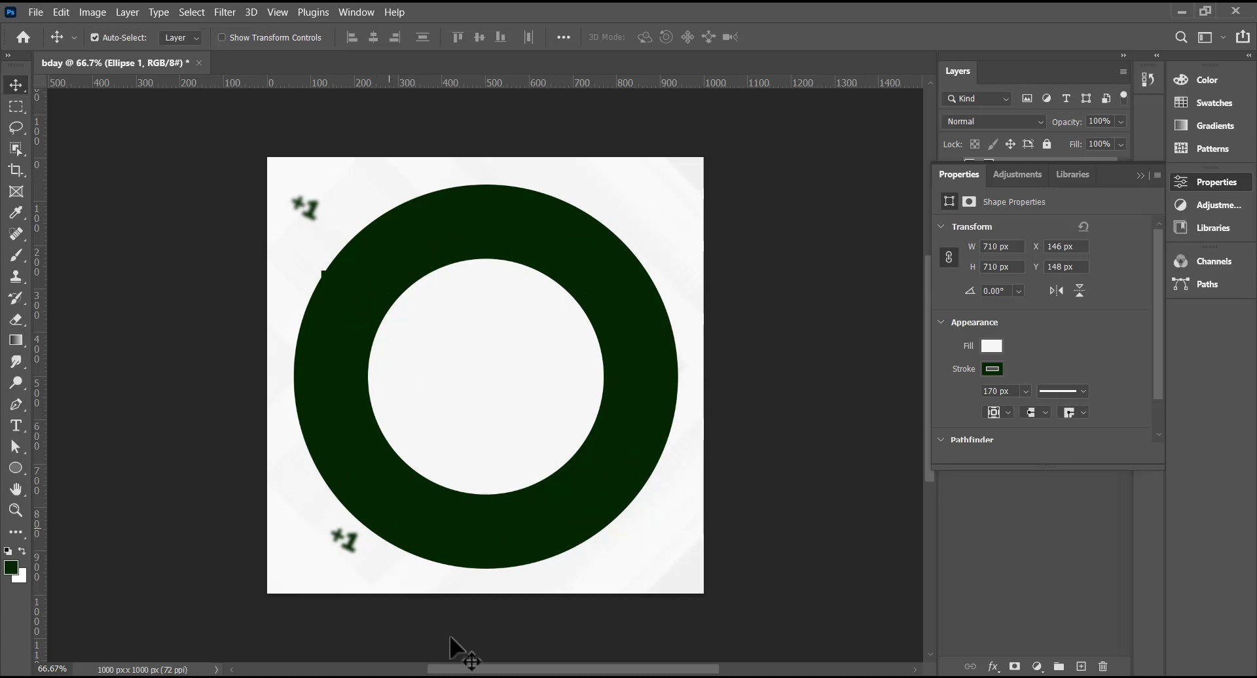
- Move the green ring against the right edge and scale it down slightly
drag(551, 501, 634, 496)
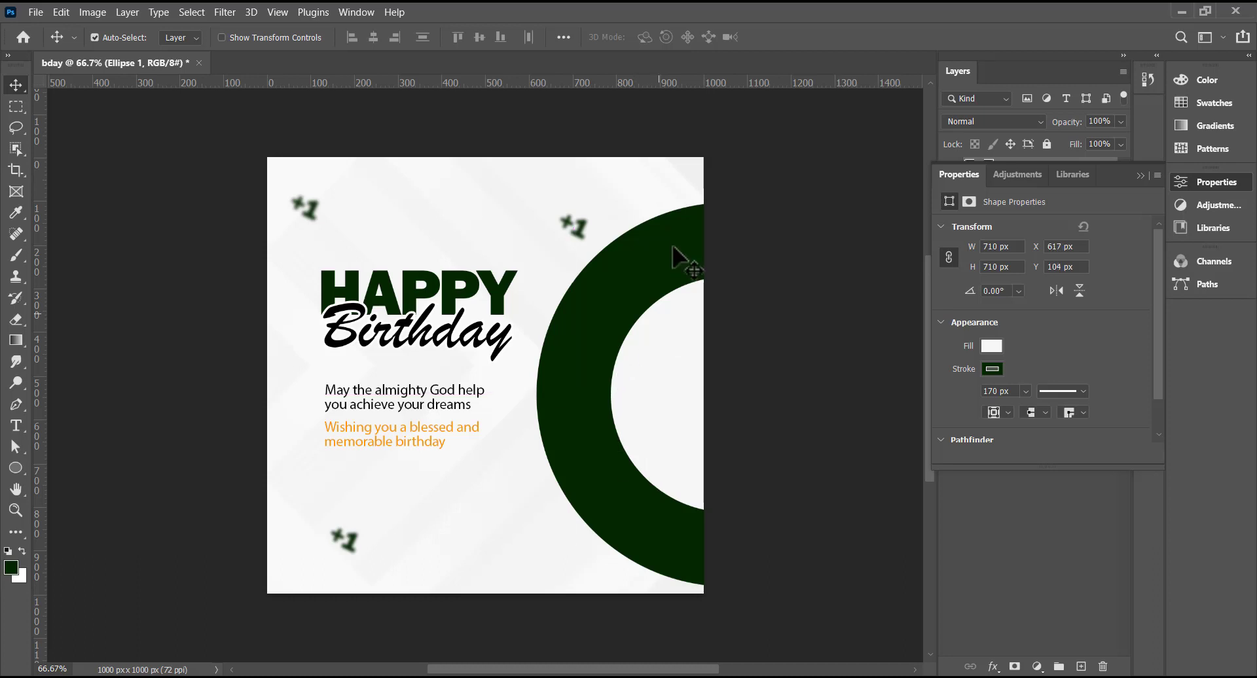
drag(665, 278, 662, 271)
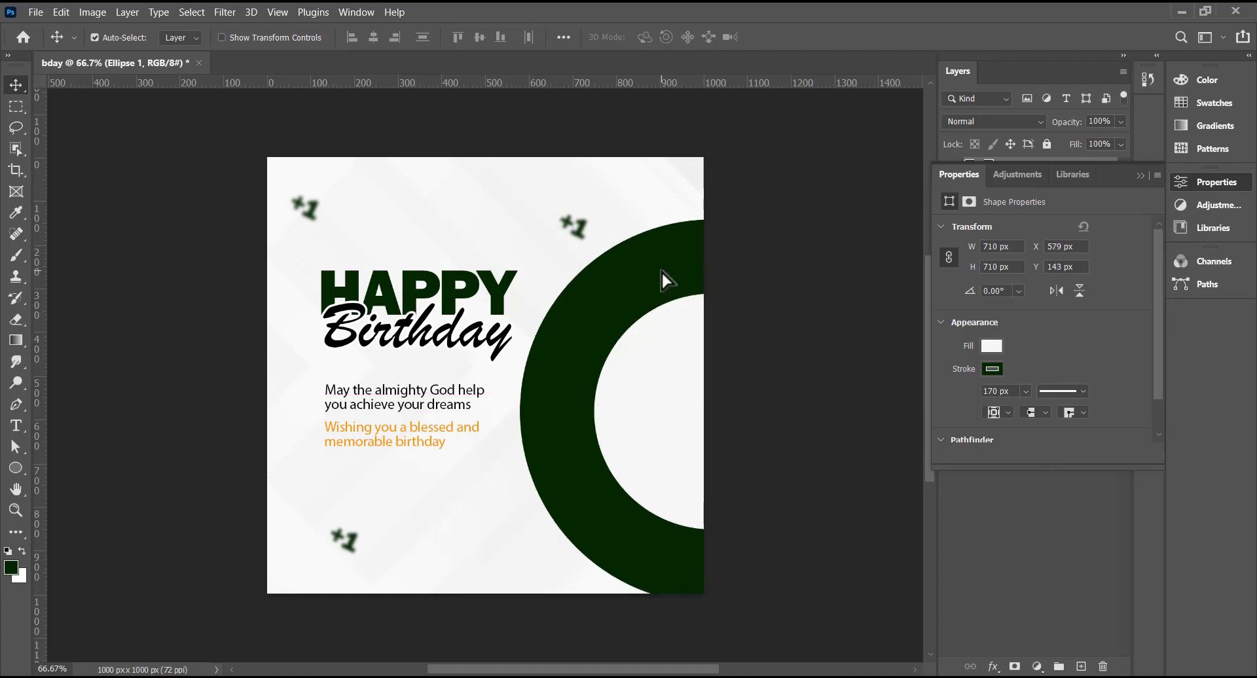
key(ctrl+t)
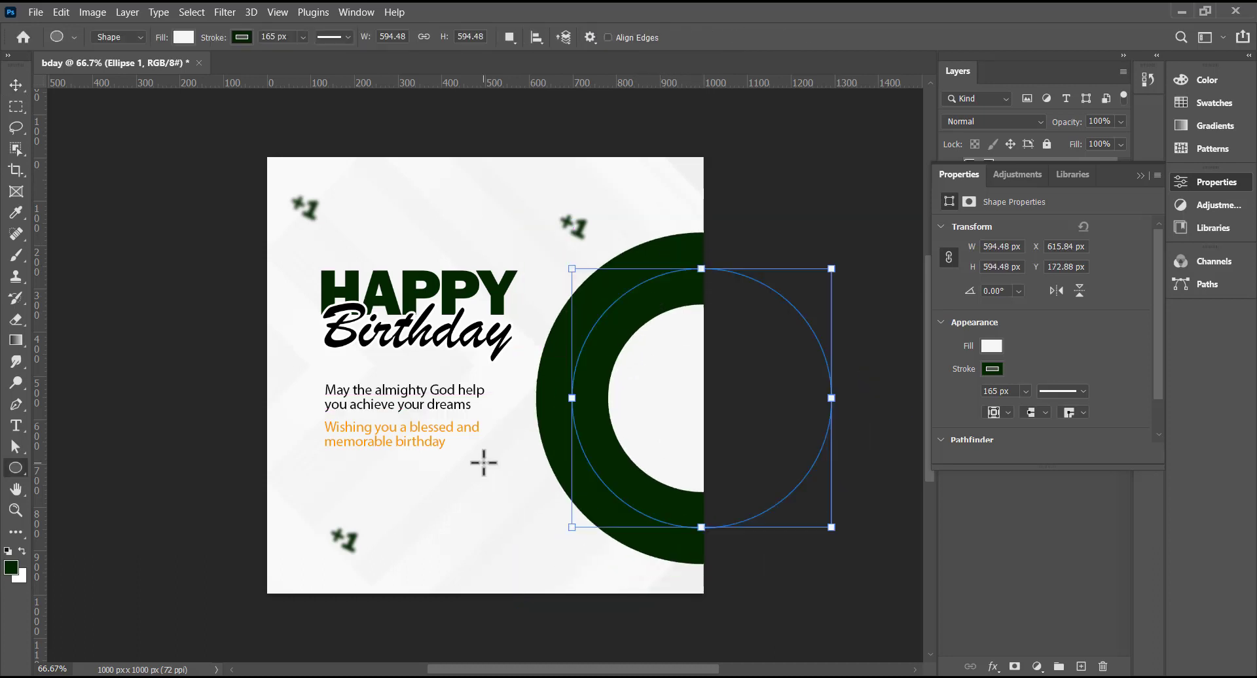
drag(498, 454, 621, 576)
- Draw a smaller circle near the ring's bottom with no outline and an orange fill
drag(620, 576, 620, 576)
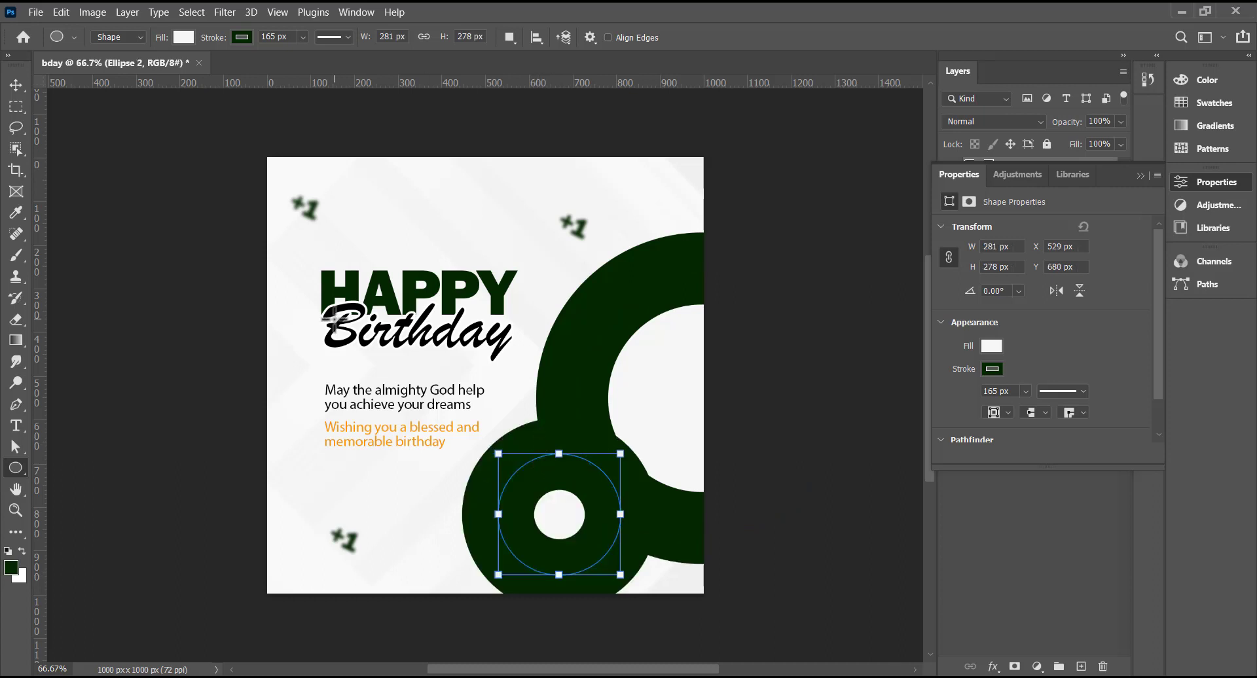
click(241, 37)
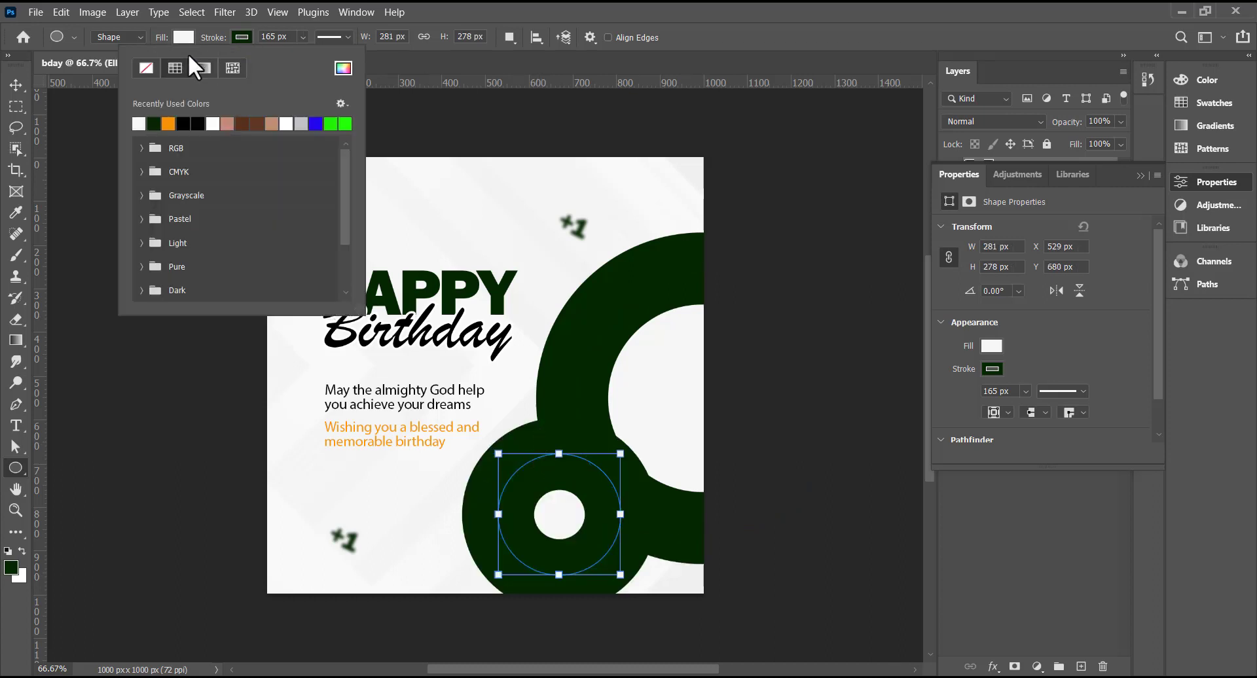
click(152, 66)
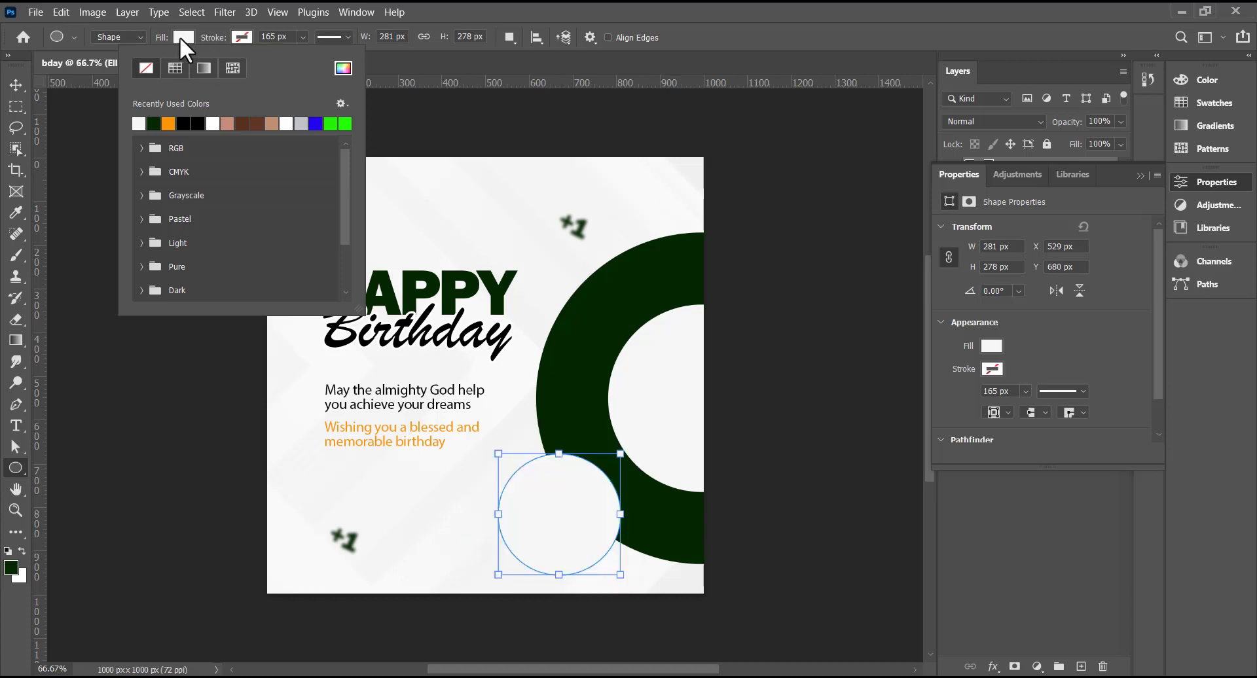
click(180, 37)
click(110, 124)
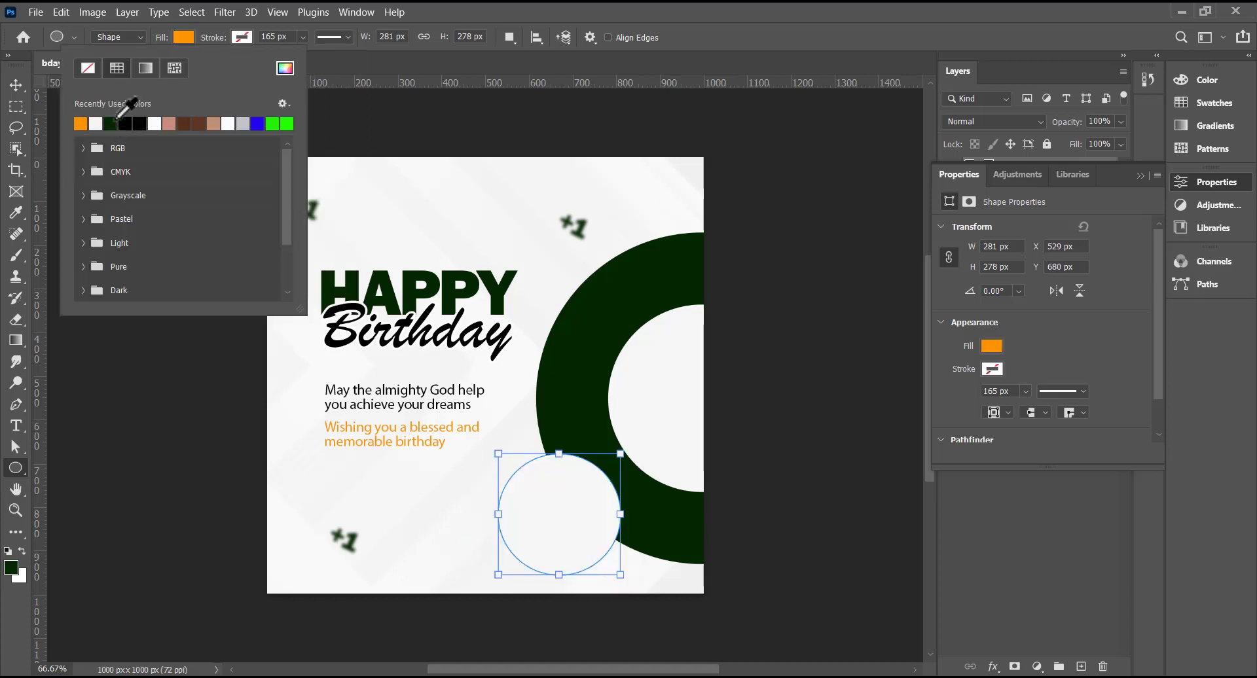
click(177, 190)
- Move the orange circle over the ring's lower left and resize it to 313 × 310 px
key(v)
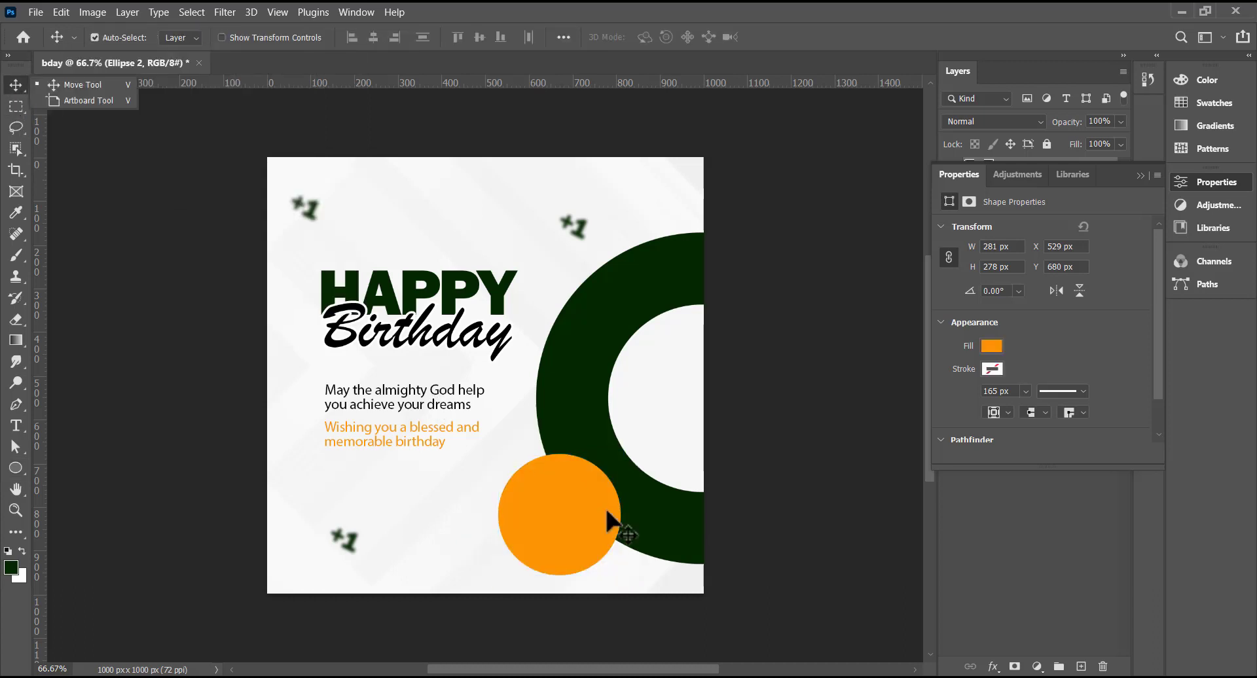
drag(575, 514, 584, 504)
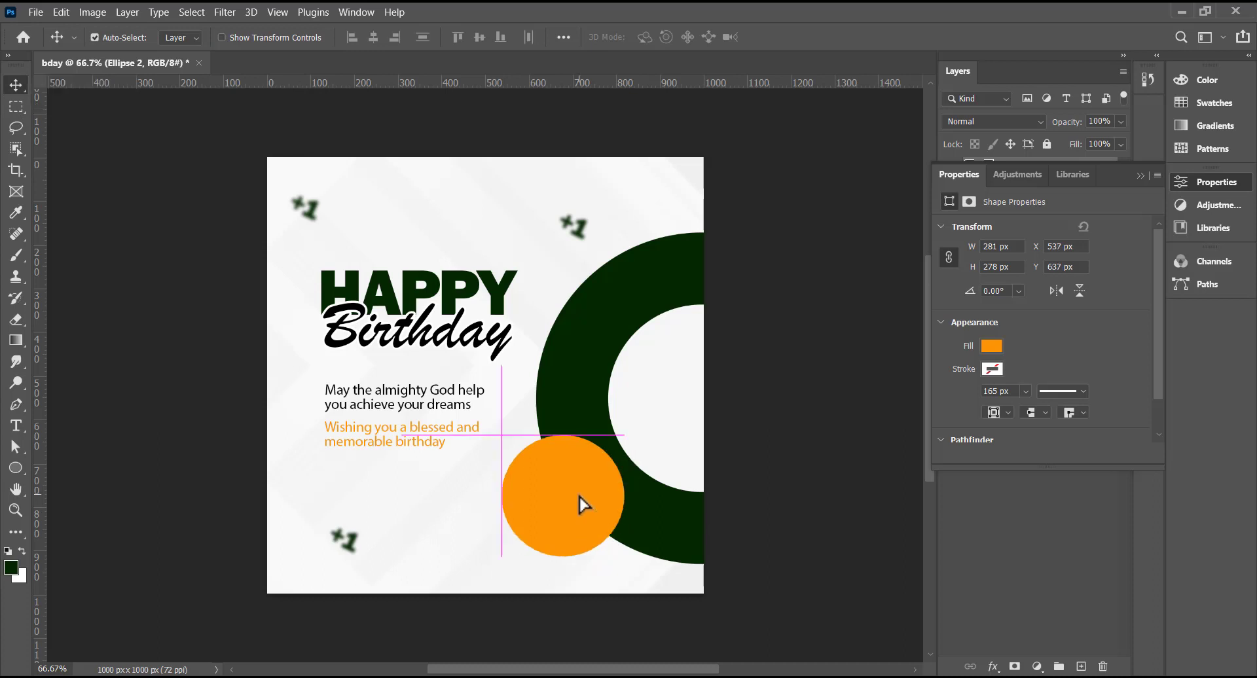
key(ctrl+t)
drag(626, 559, 570, 534)
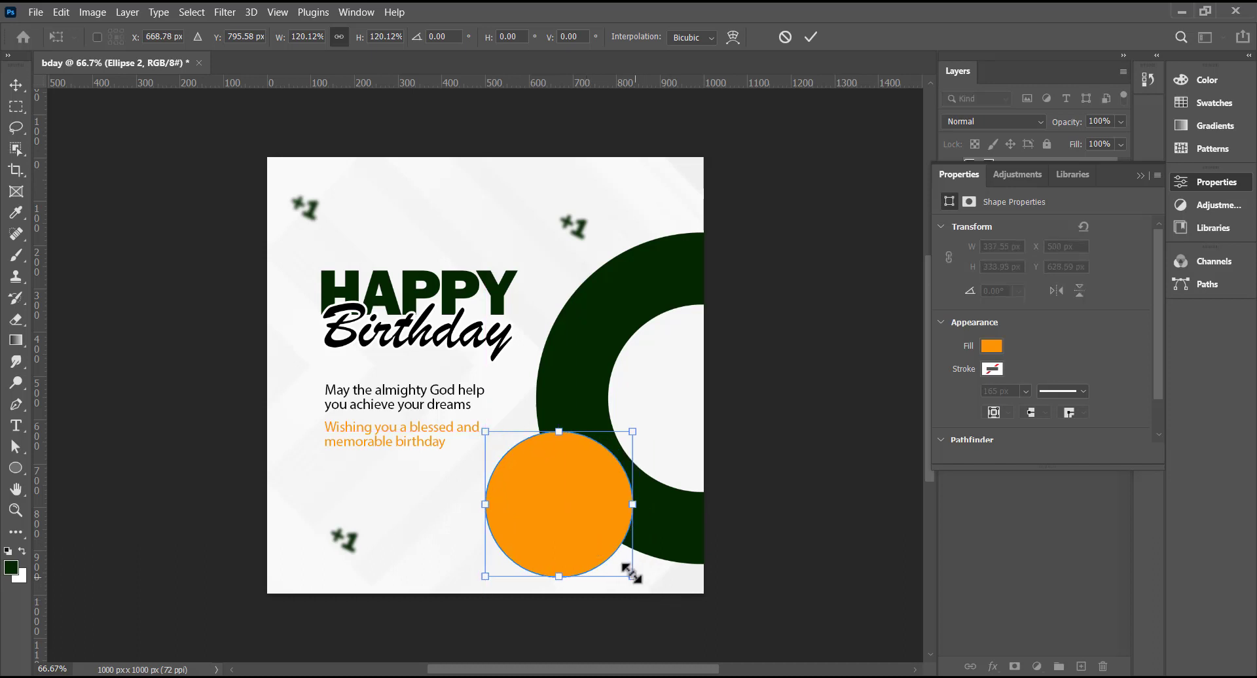
drag(632, 574, 626, 567)
key(Return)
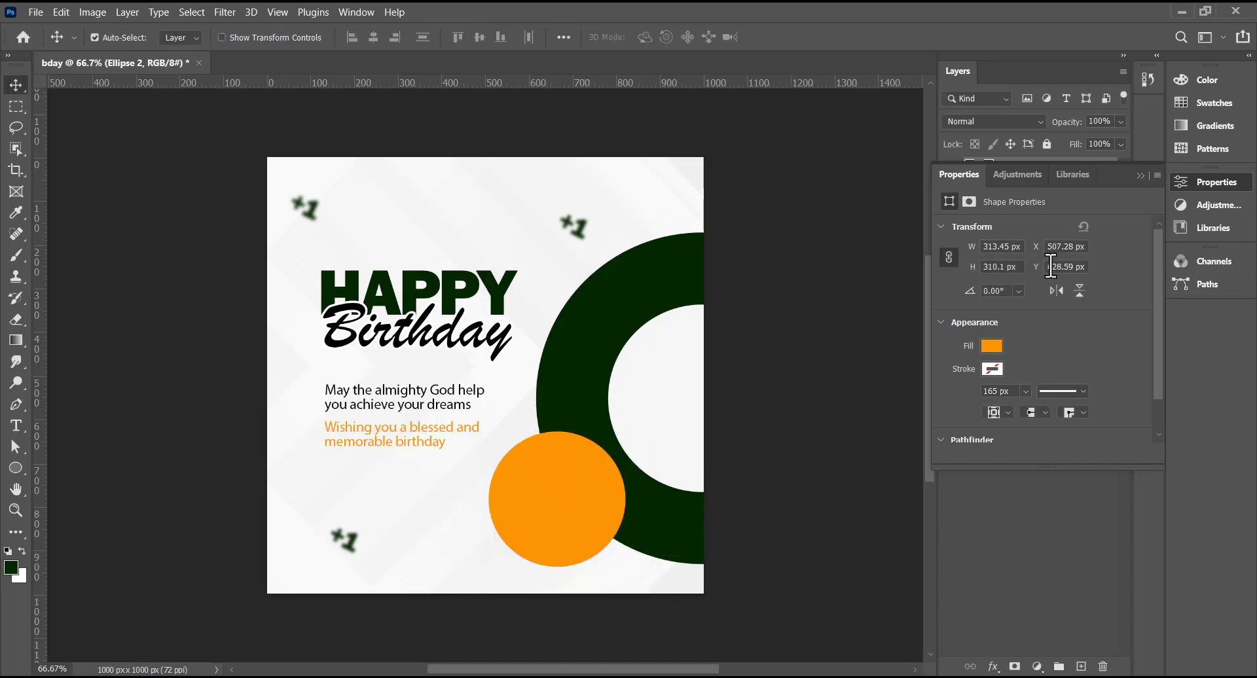
click(1141, 175)
click(1121, 122)
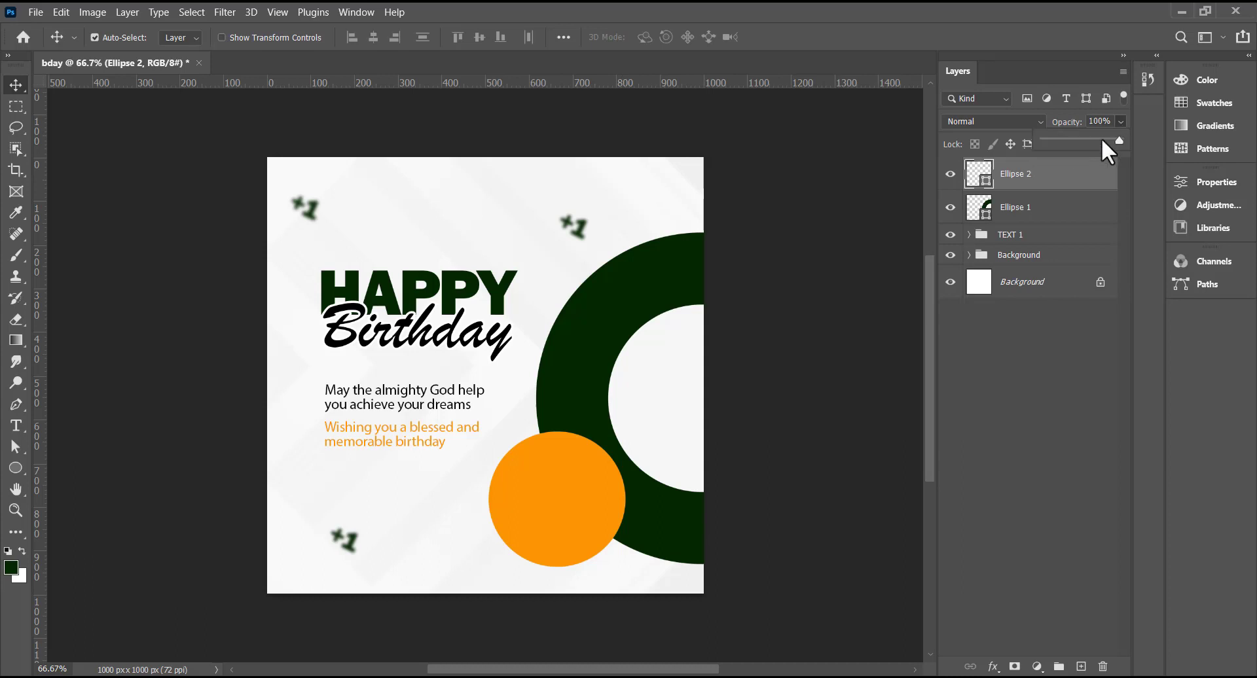
- Make the orange circle semi-transparent, then duplicate it with the copy at 40% opacity
click(1062, 136)
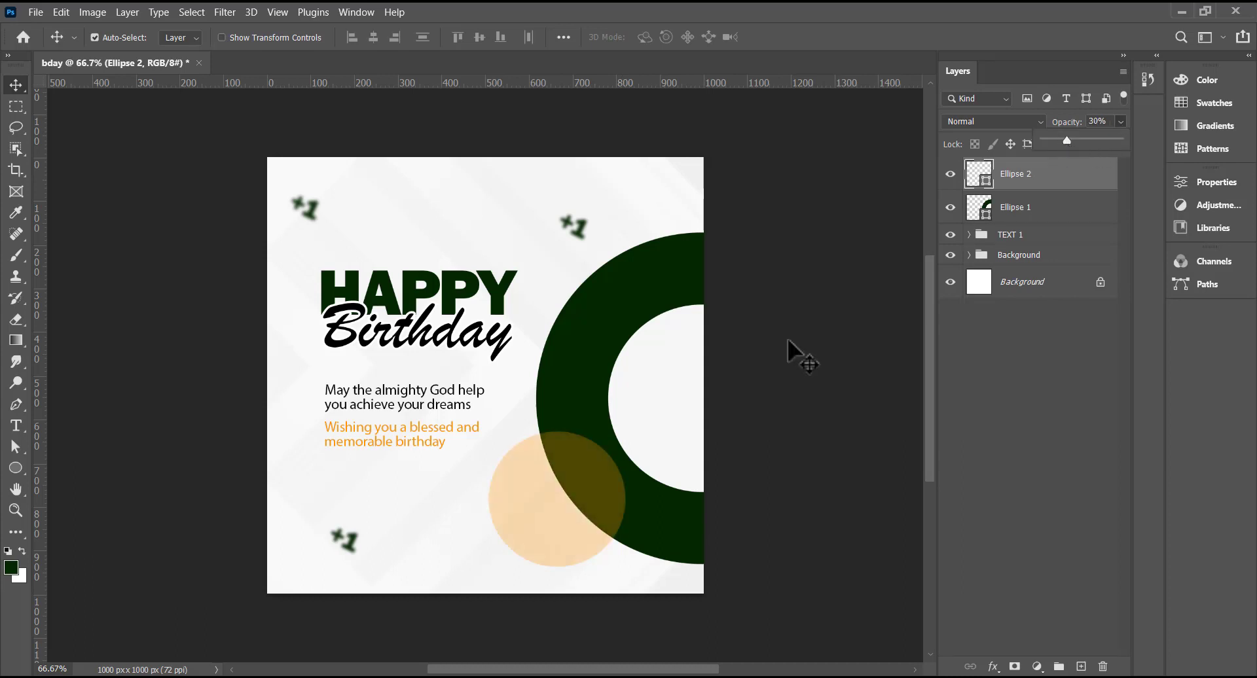
click(563, 515)
key(ctrl+j)
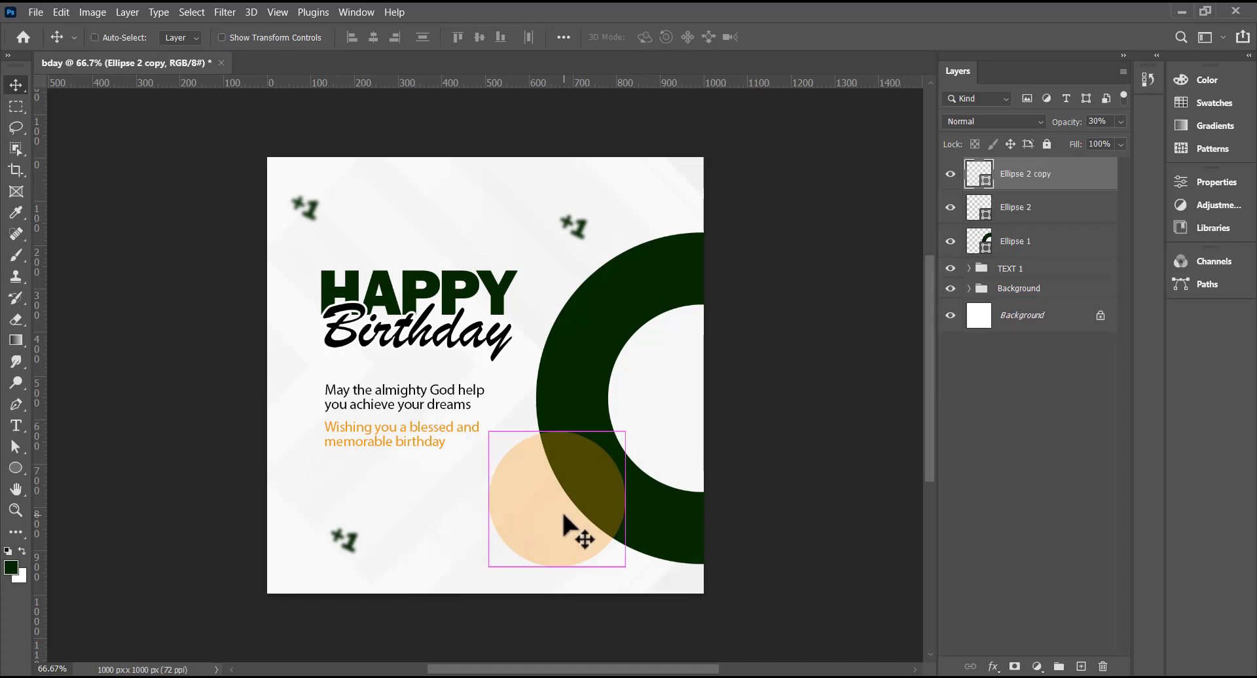
click(1097, 122)
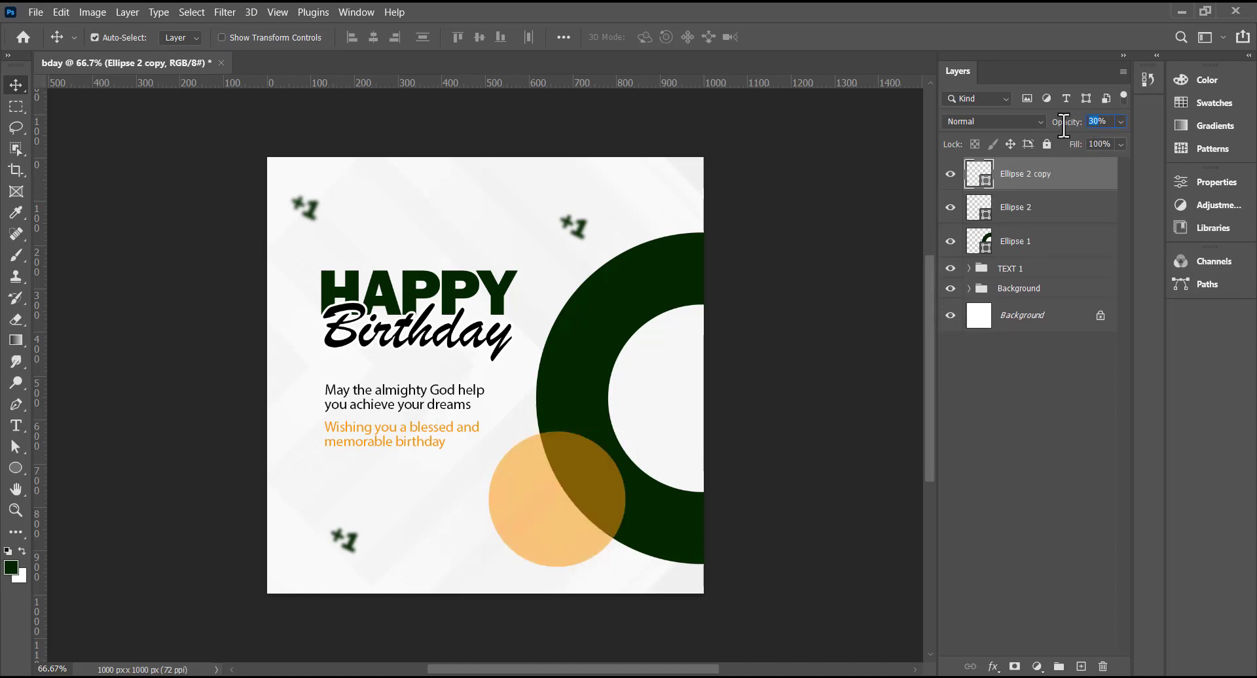
text(40)
key(Return)
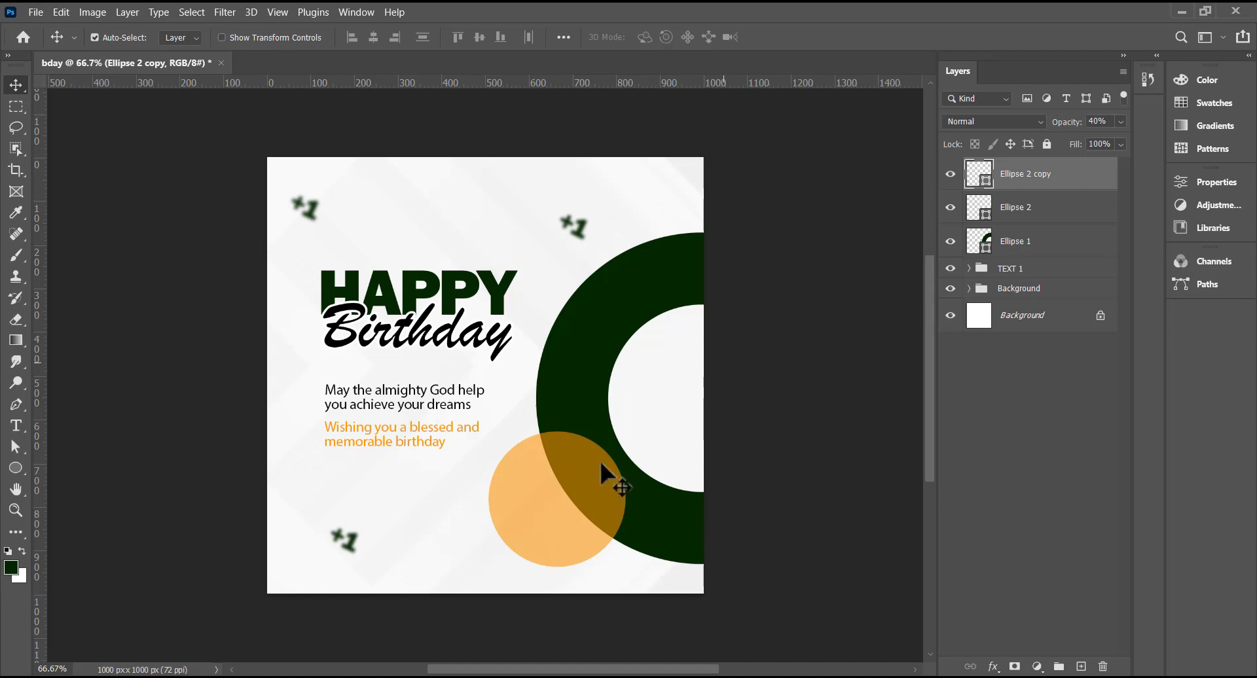
- Scale the 40% copy down to 86.53% and nudge it slightly right
key(ctrl+t)
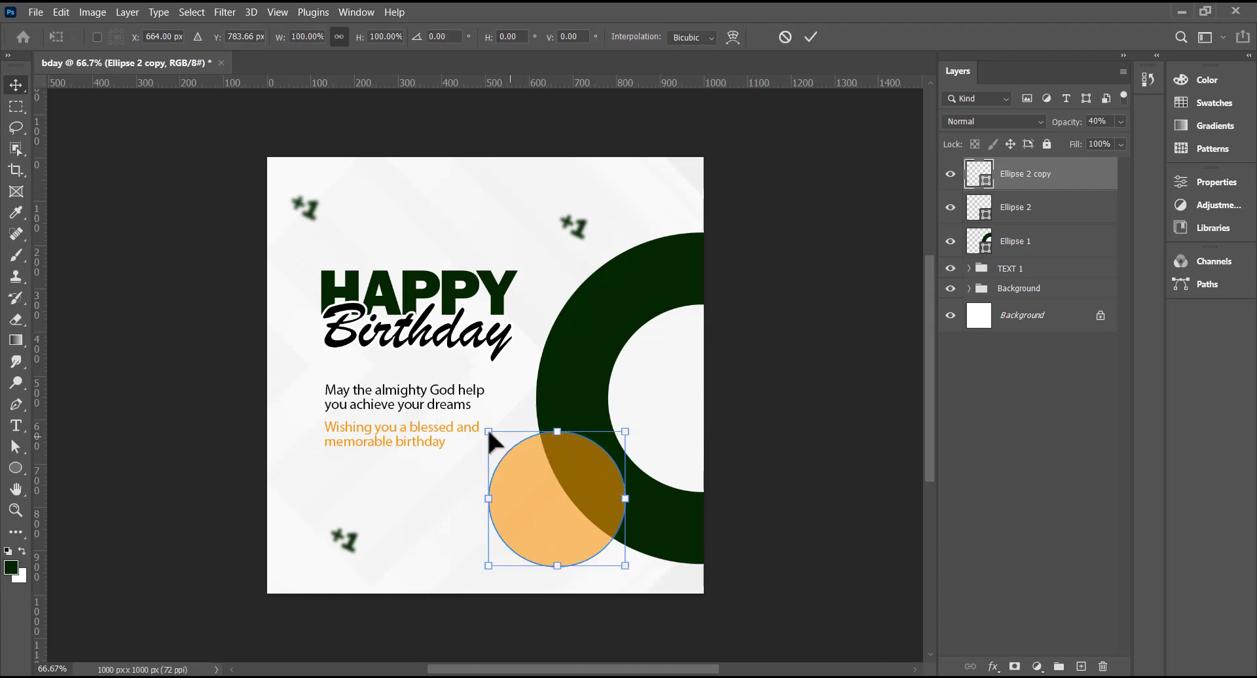
drag(489, 432, 495, 437)
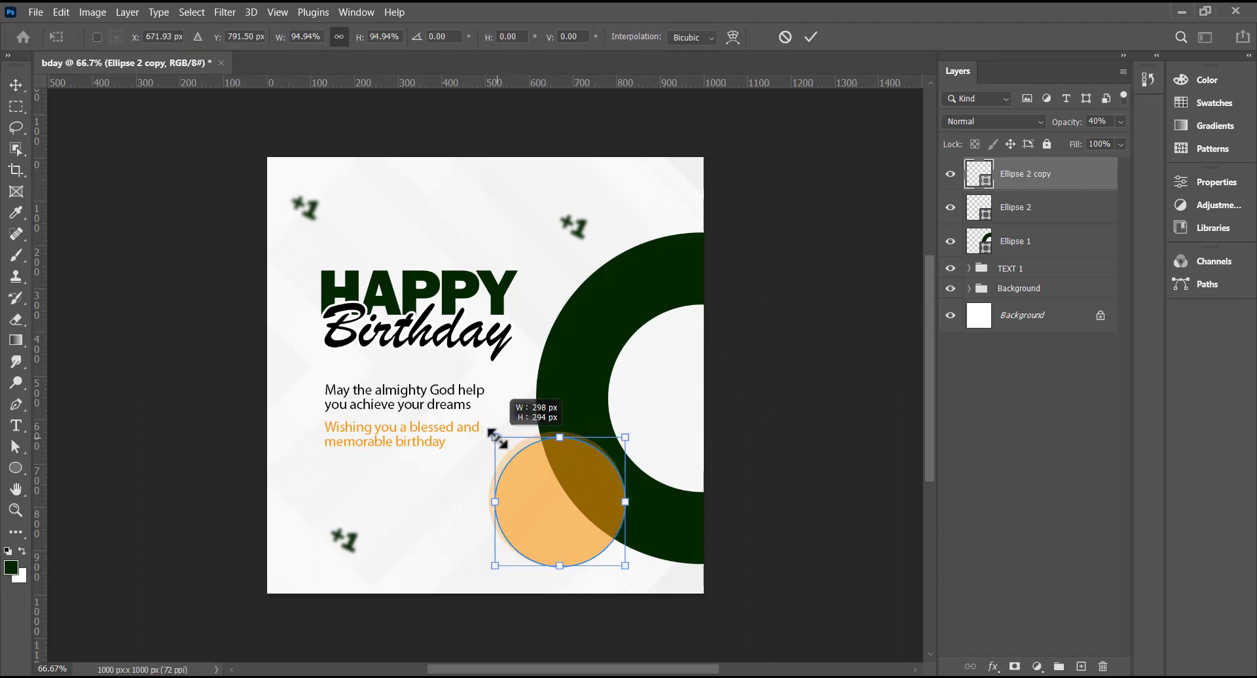
drag(625, 566, 616, 557)
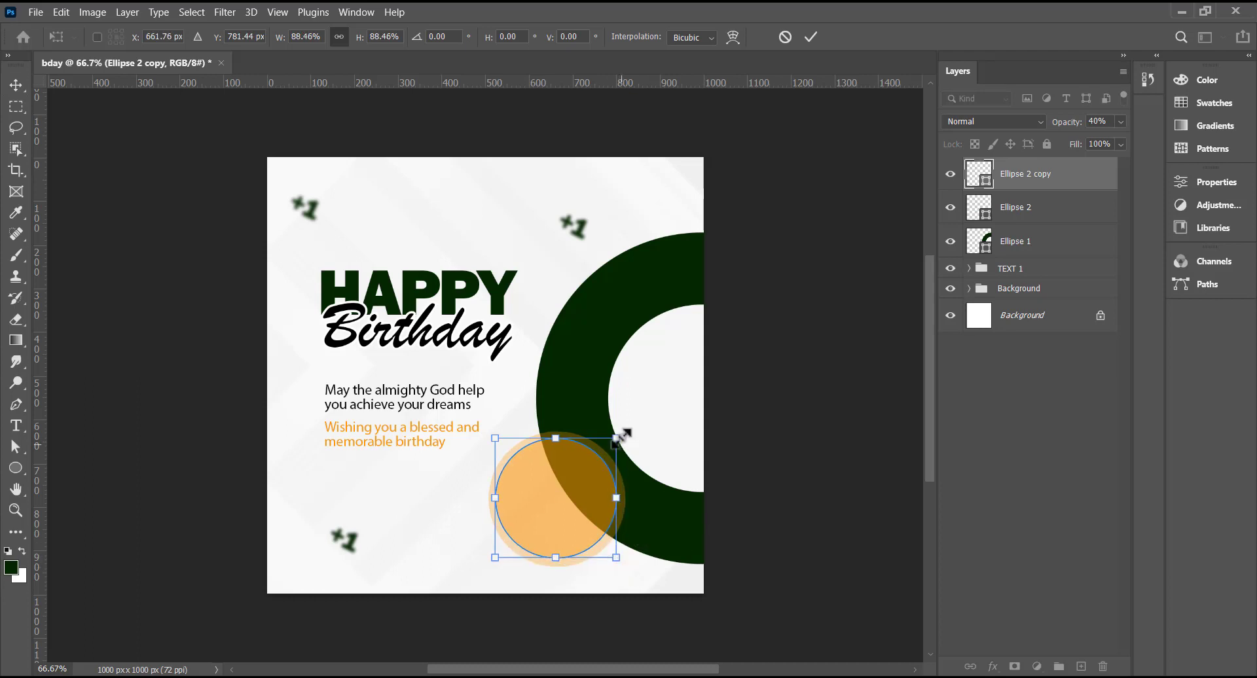
drag(616, 438, 613, 440)
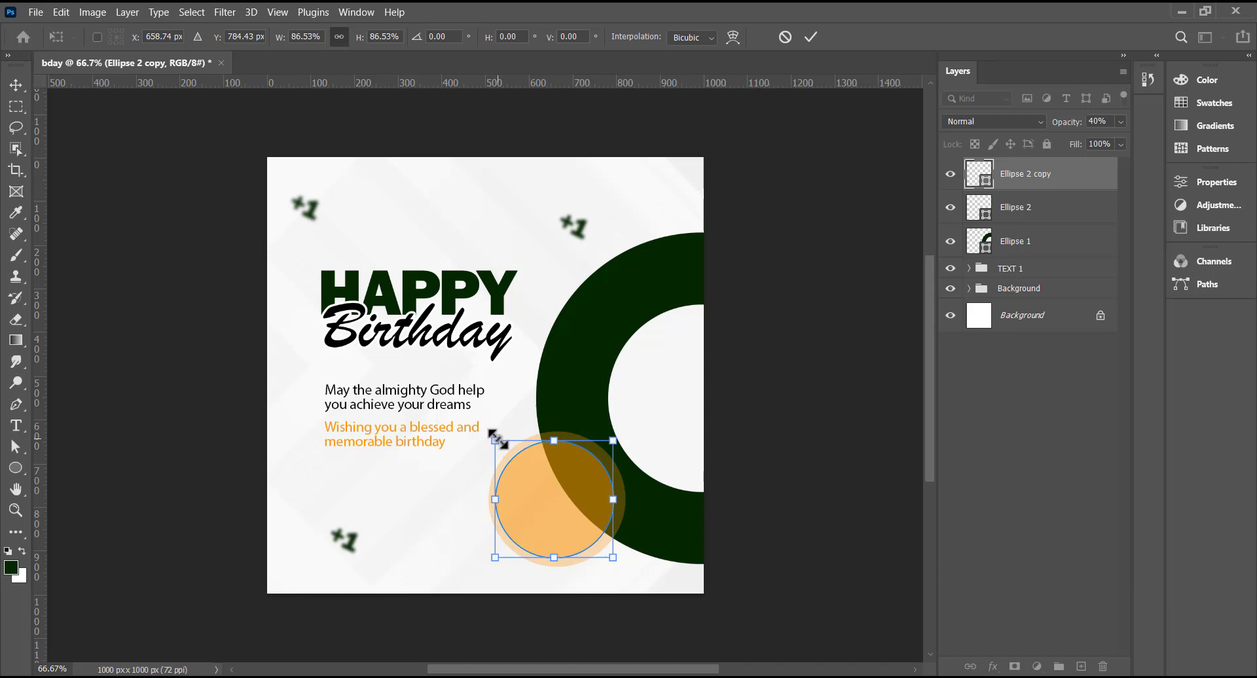
key(Right)
key(Right)
key(Right)
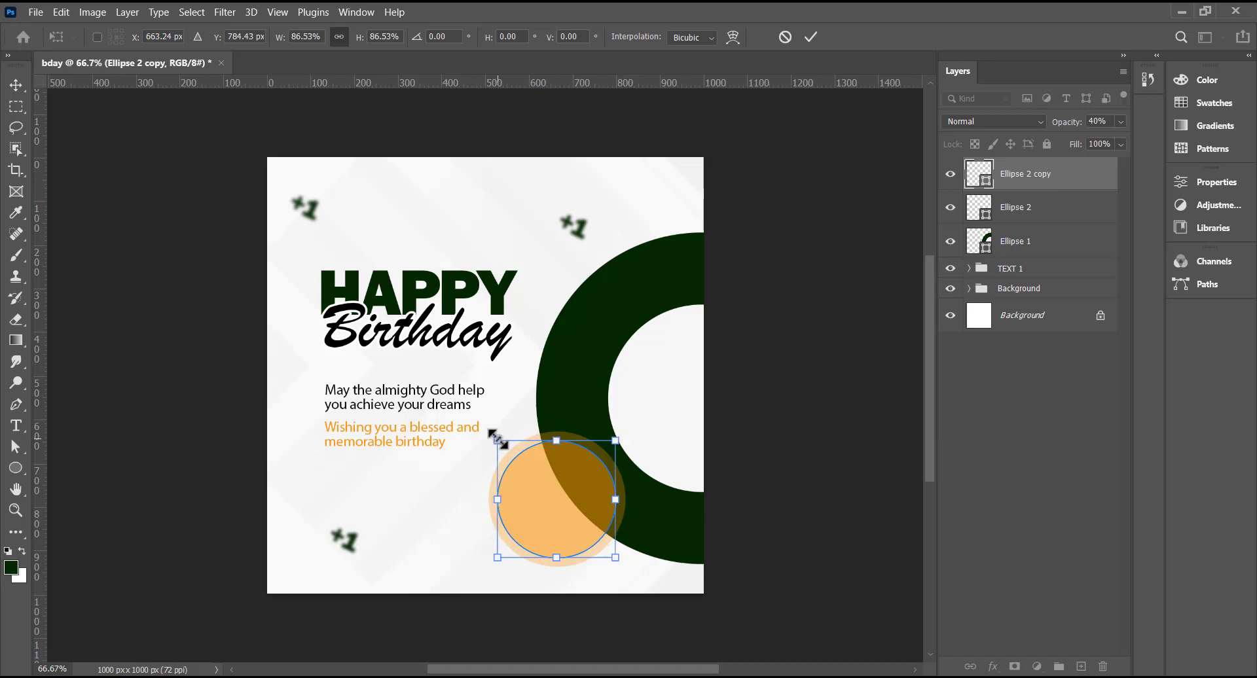
key(Return)
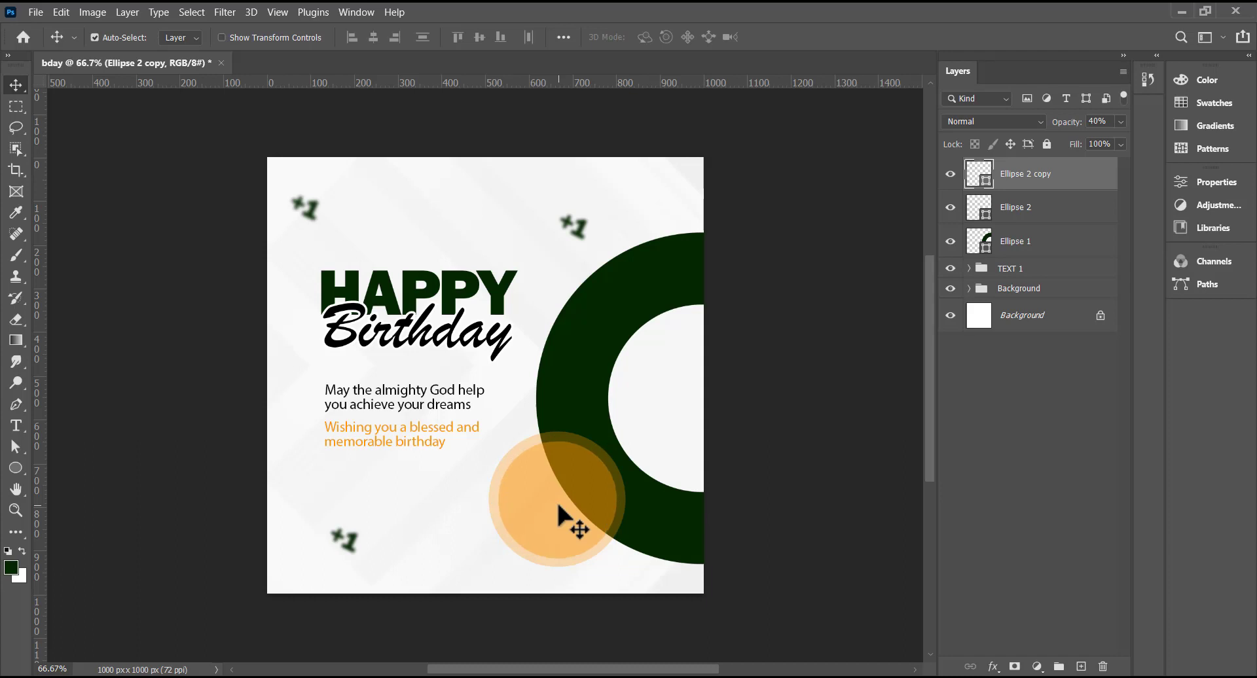
- Duplicate the smaller circle as Ellipse 2 copy 2 and start free transforming it
key(ctrl)
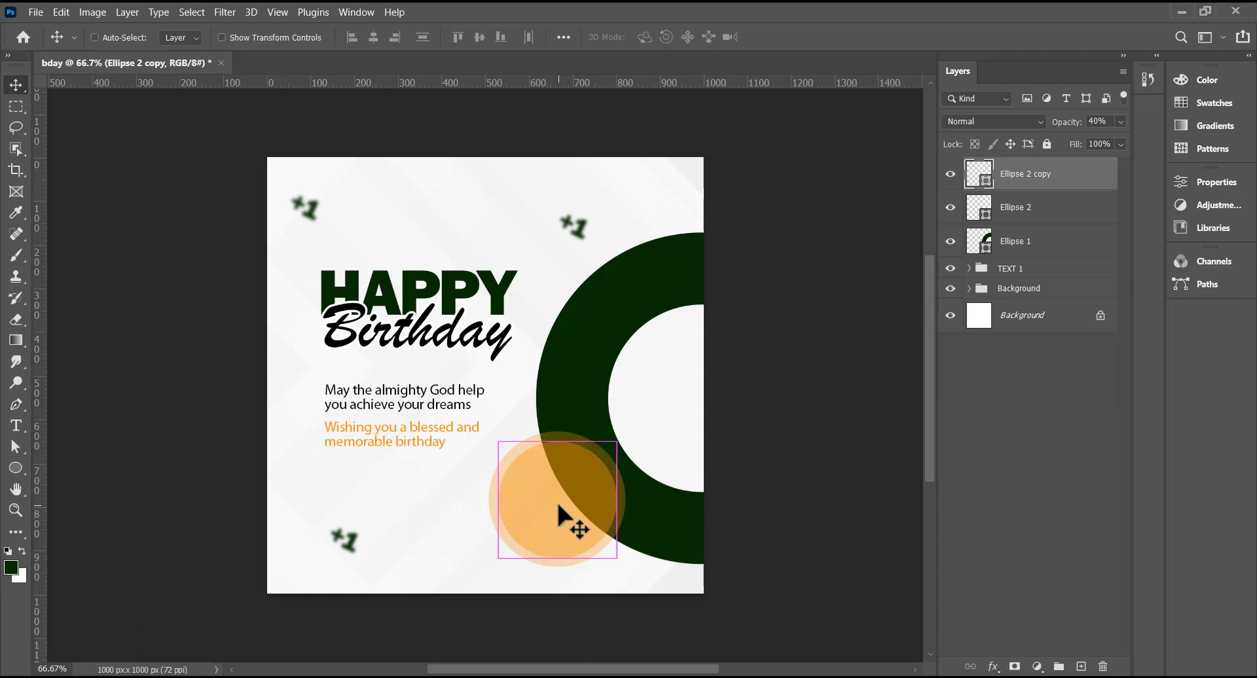
key(ctrl+j)
key(ctrl+t)
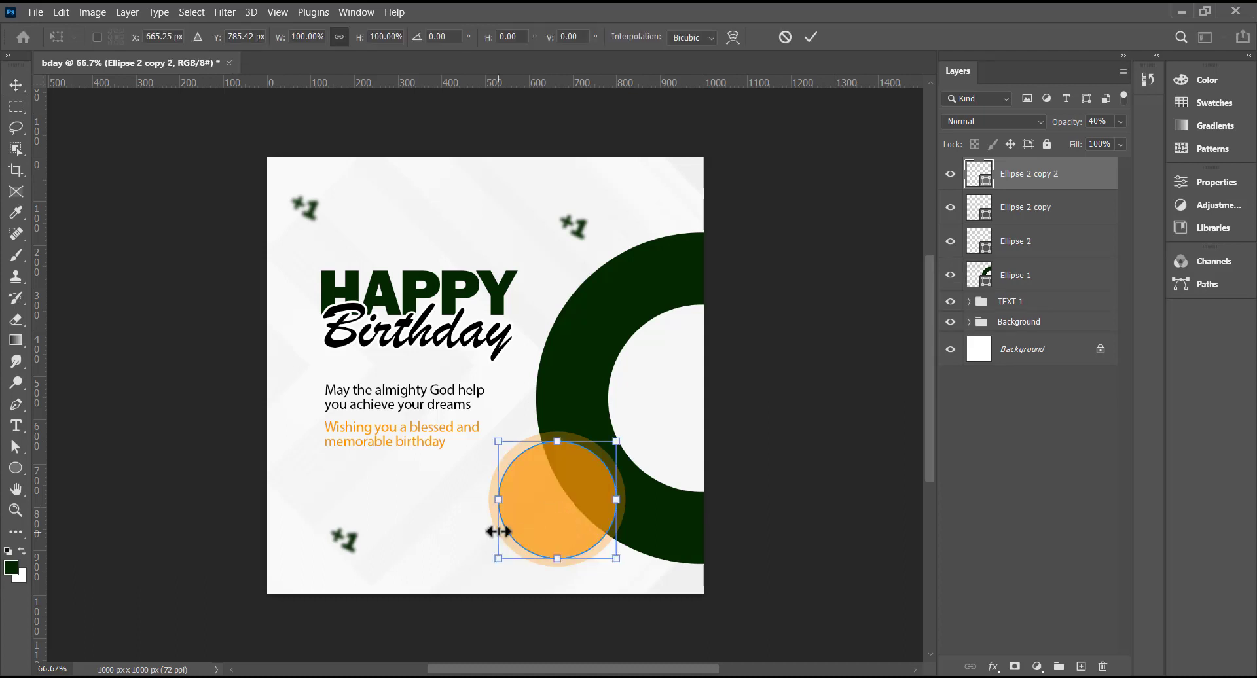
- Shrink Ellipse 2 copy 2 into a 100% opacity orange centre and select all three ellipse layers
drag(498, 441, 510, 450)
drag(615, 557, 607, 550)
key(Return)
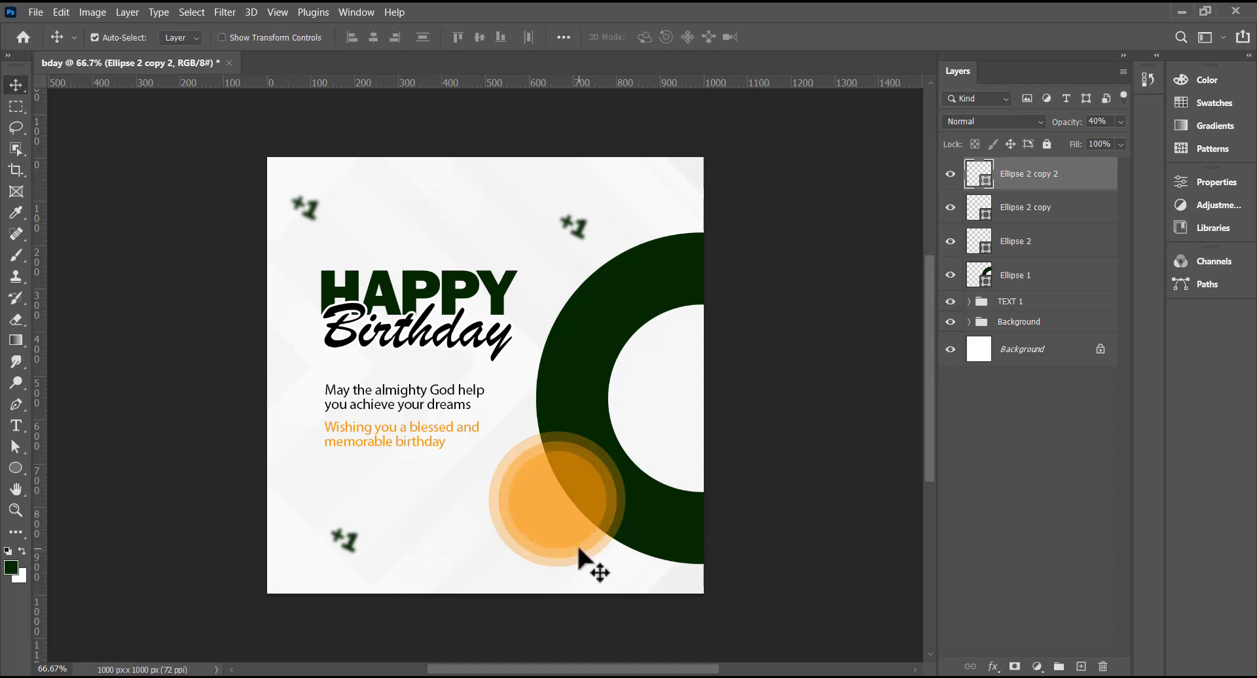
click(1120, 121)
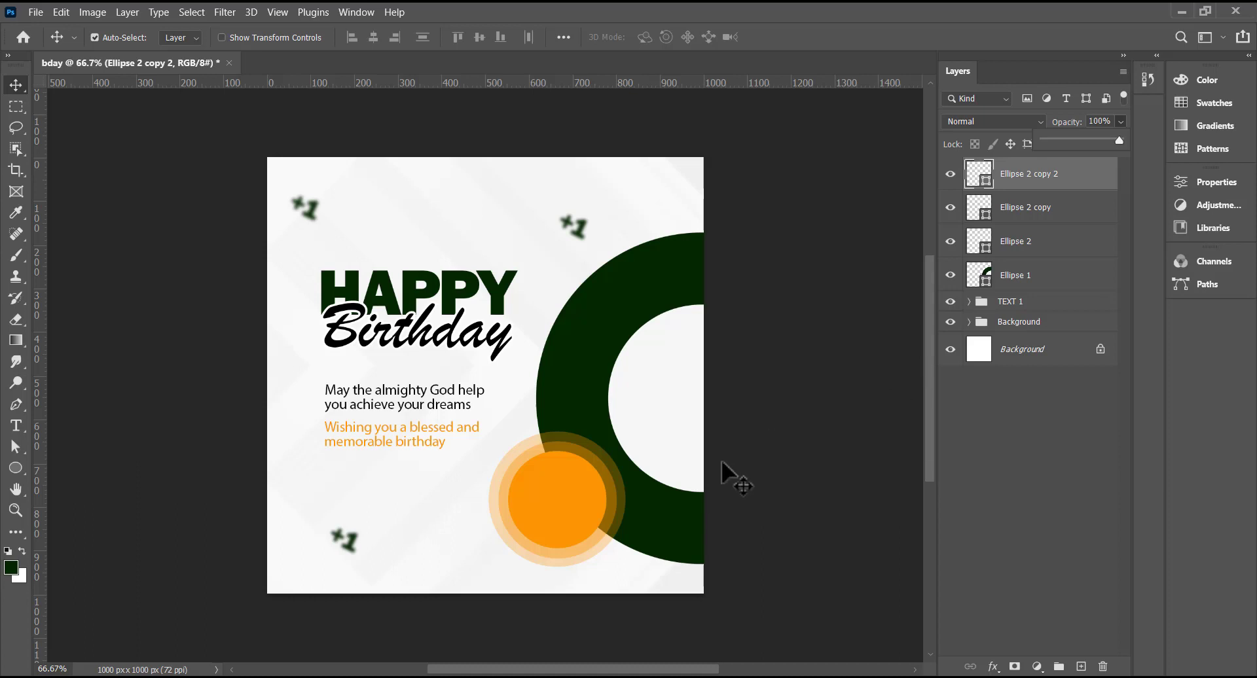
shift+click(1026, 245)
- Group the three orange circle layers as 'Small ellipses' and expand the group
key(ctrl+g)
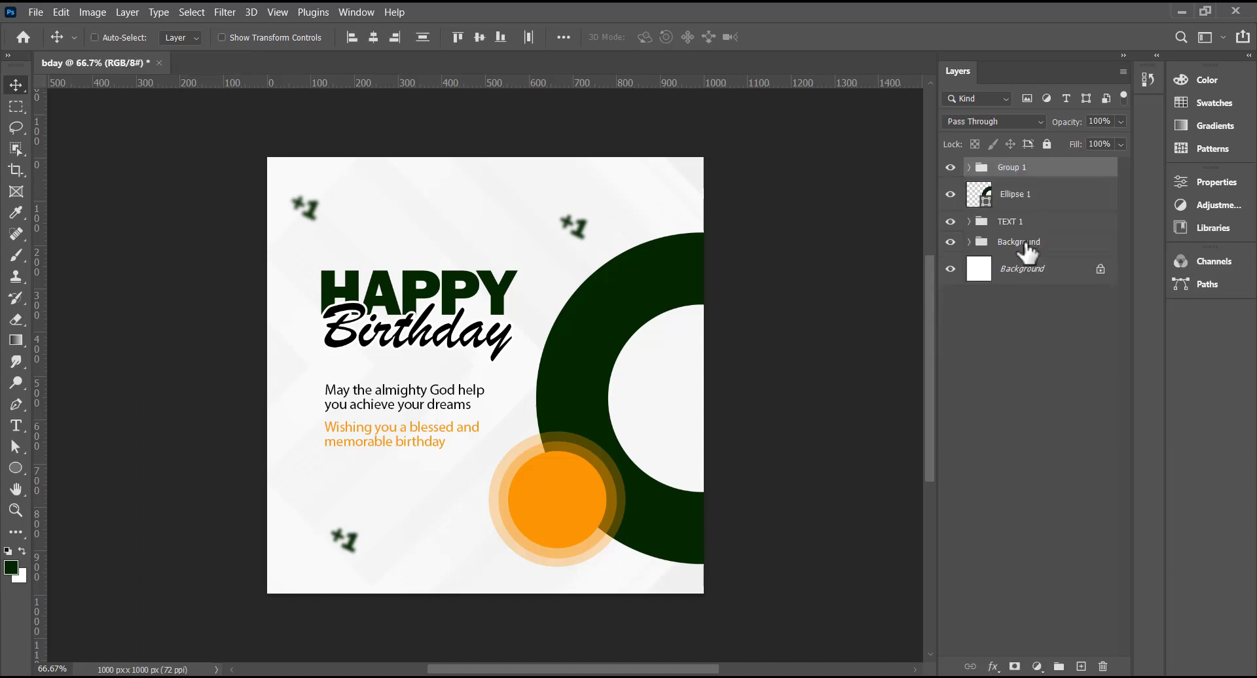
double_click(1012, 168)
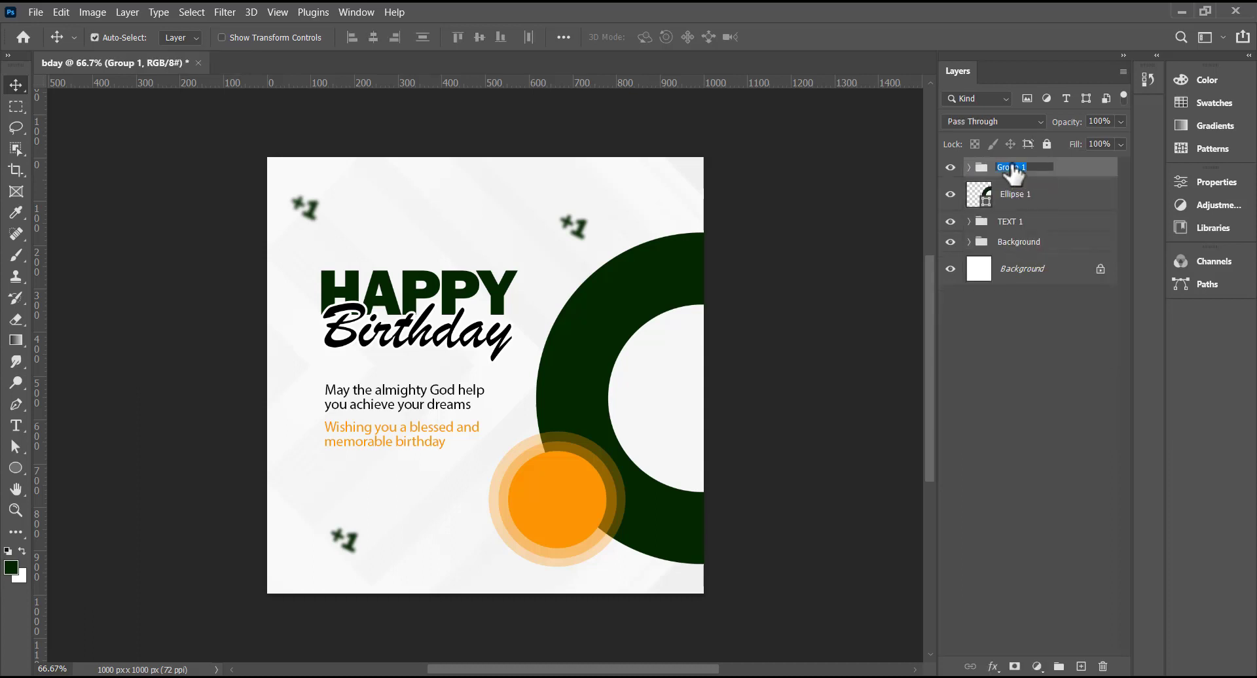
text(Small ellipses)
key(Return)
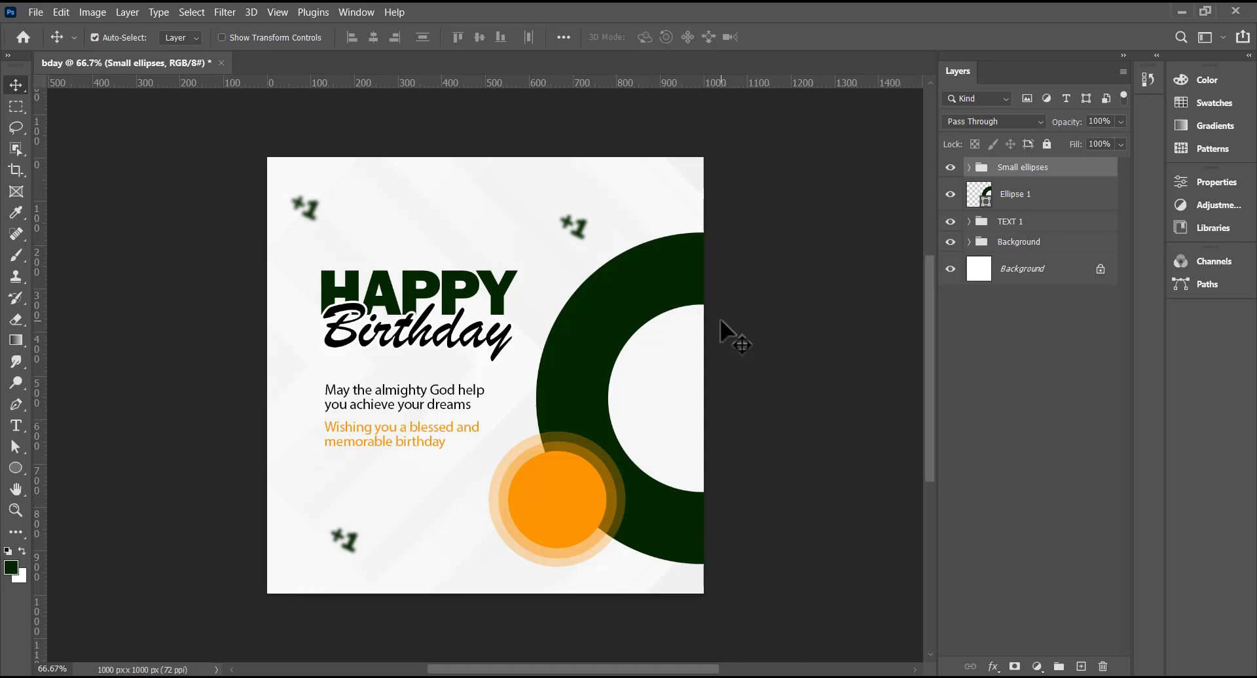
click(558, 514)
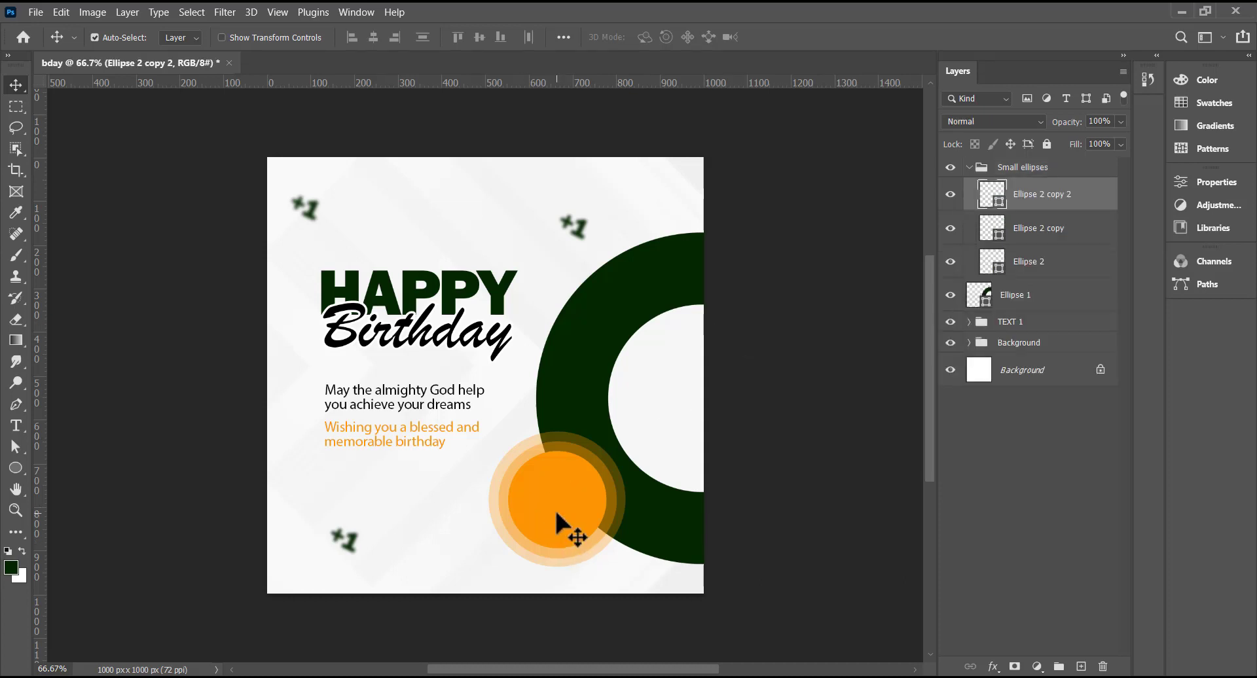
click(15, 426)
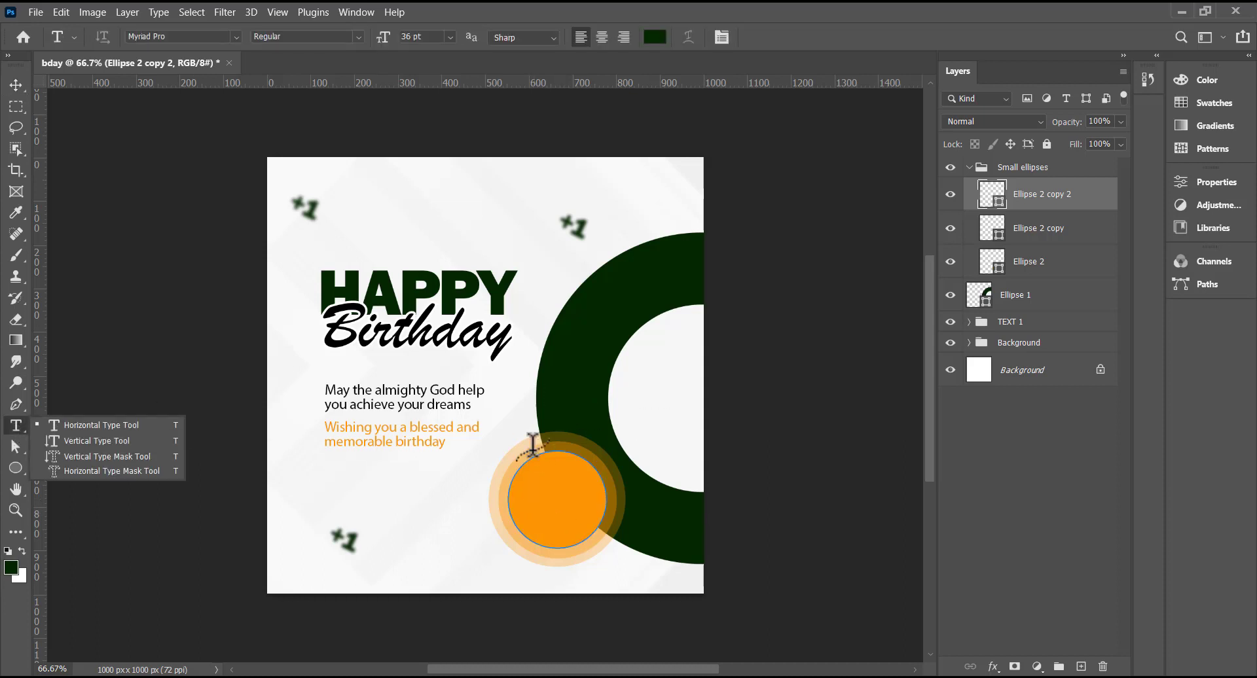
shift+click(537, 492)
shift+click(537, 491)
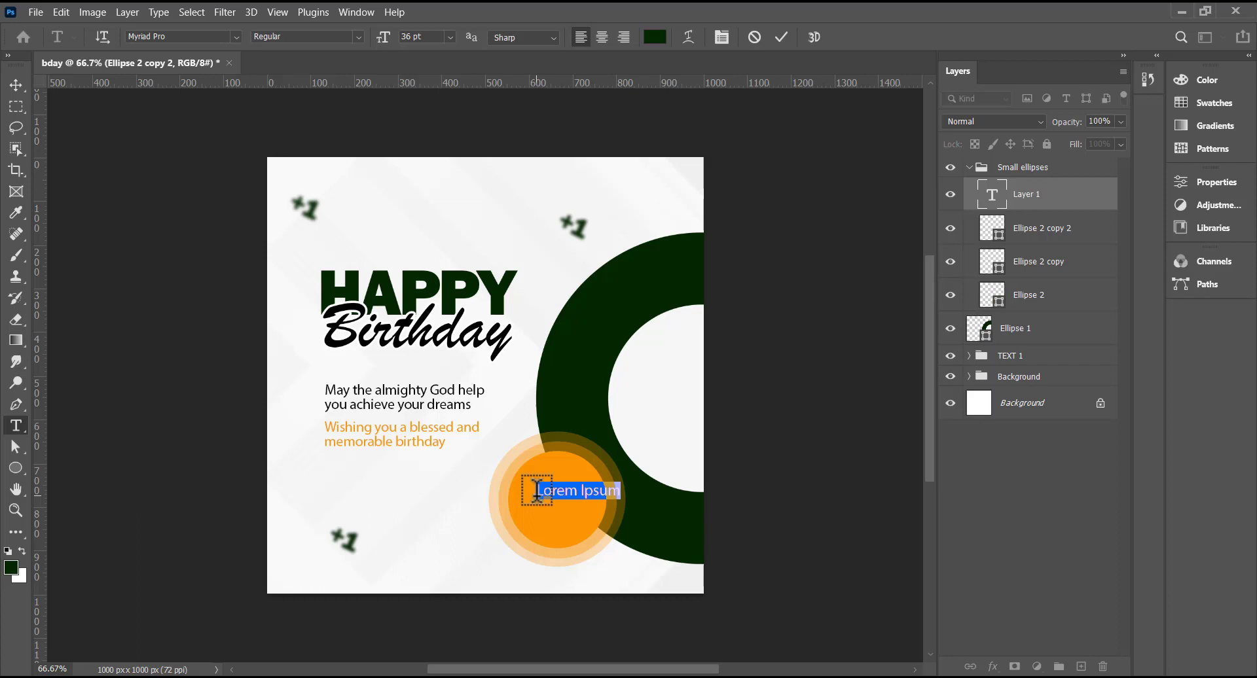
click(537, 491)
key(ctrl+a)
click(537, 491)
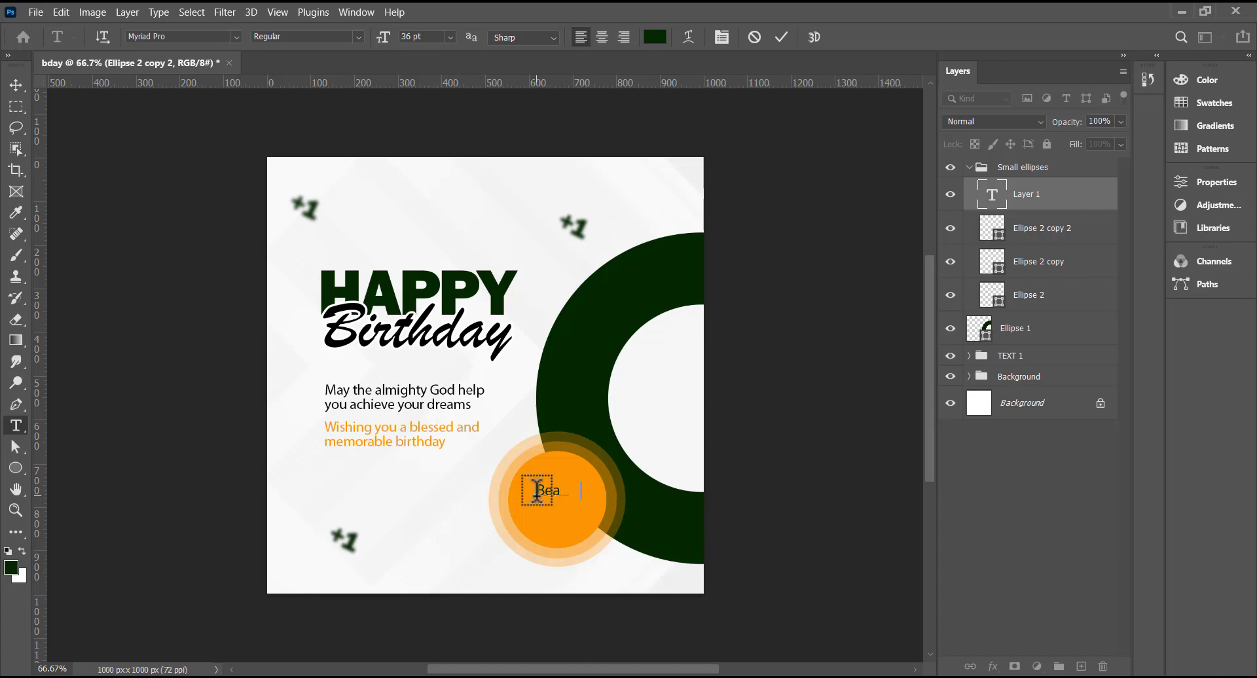
key(ctrl+a)
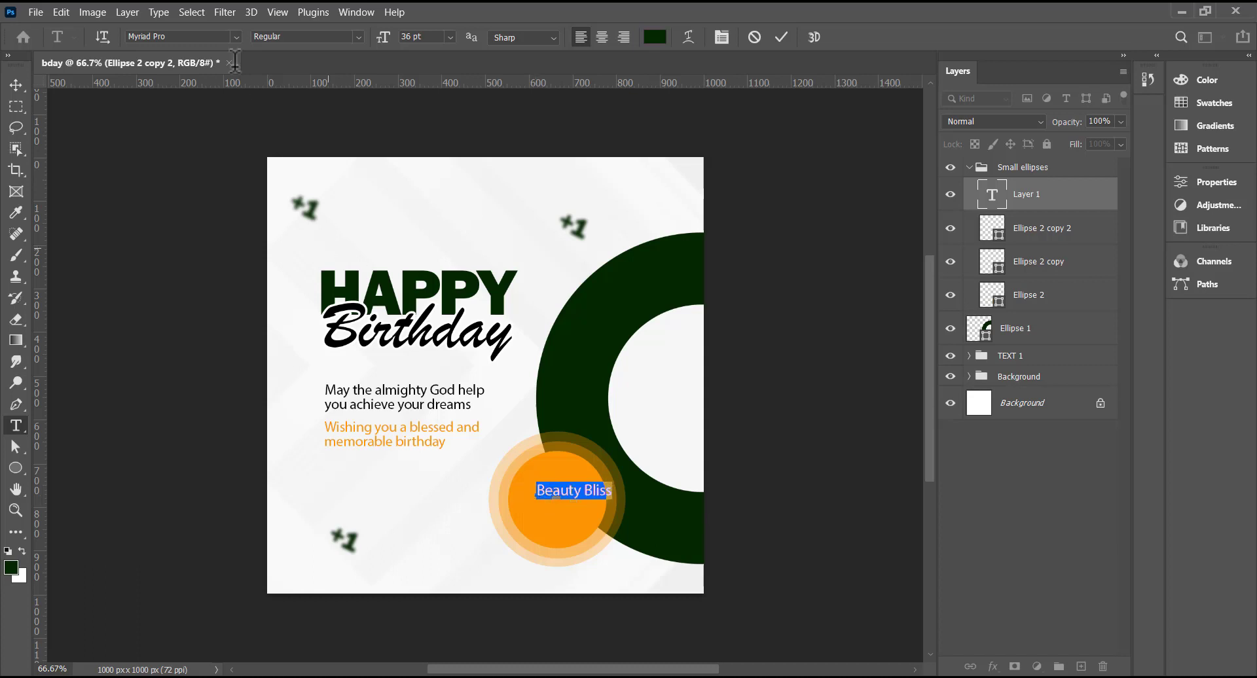
- Set the text to Brush Script MT at 60 pt and commit it
click(236, 37)
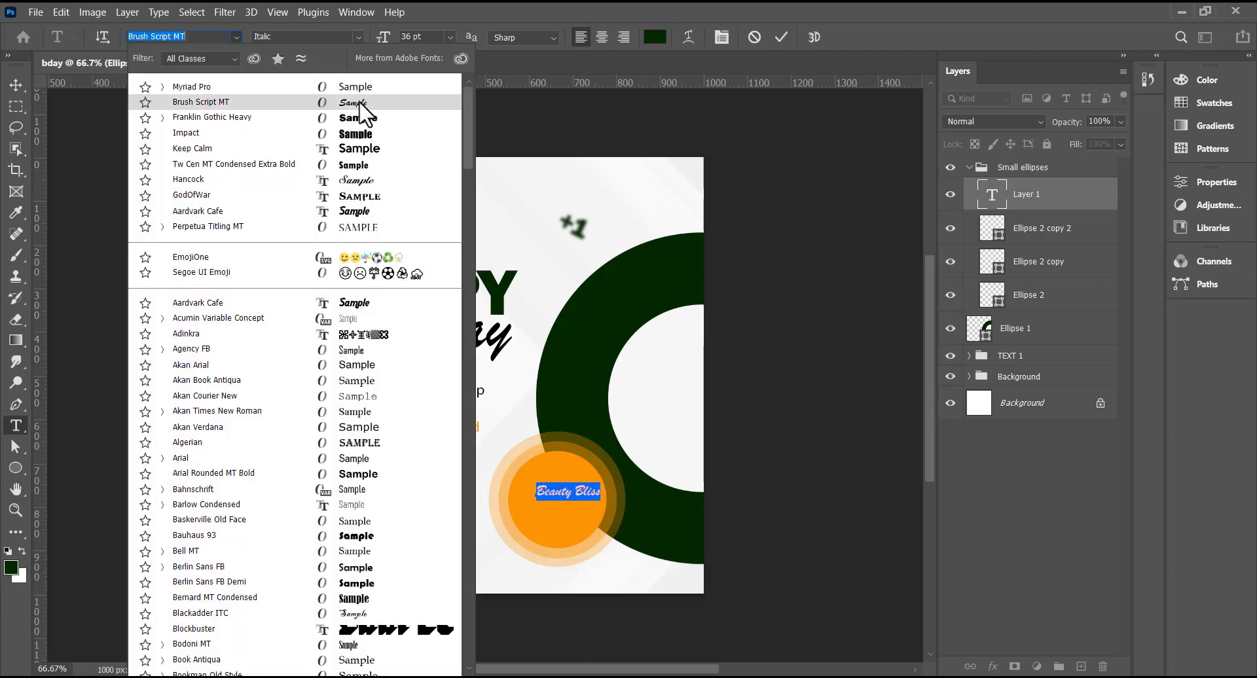
click(361, 105)
click(450, 37)
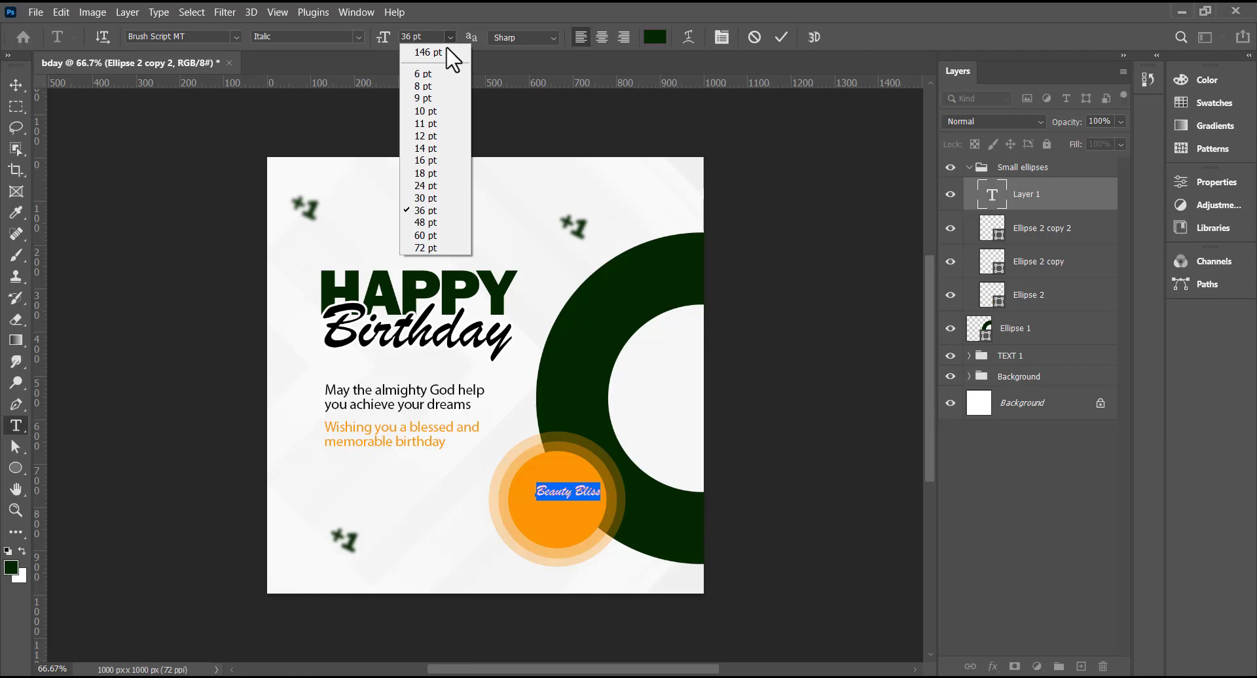
click(427, 235)
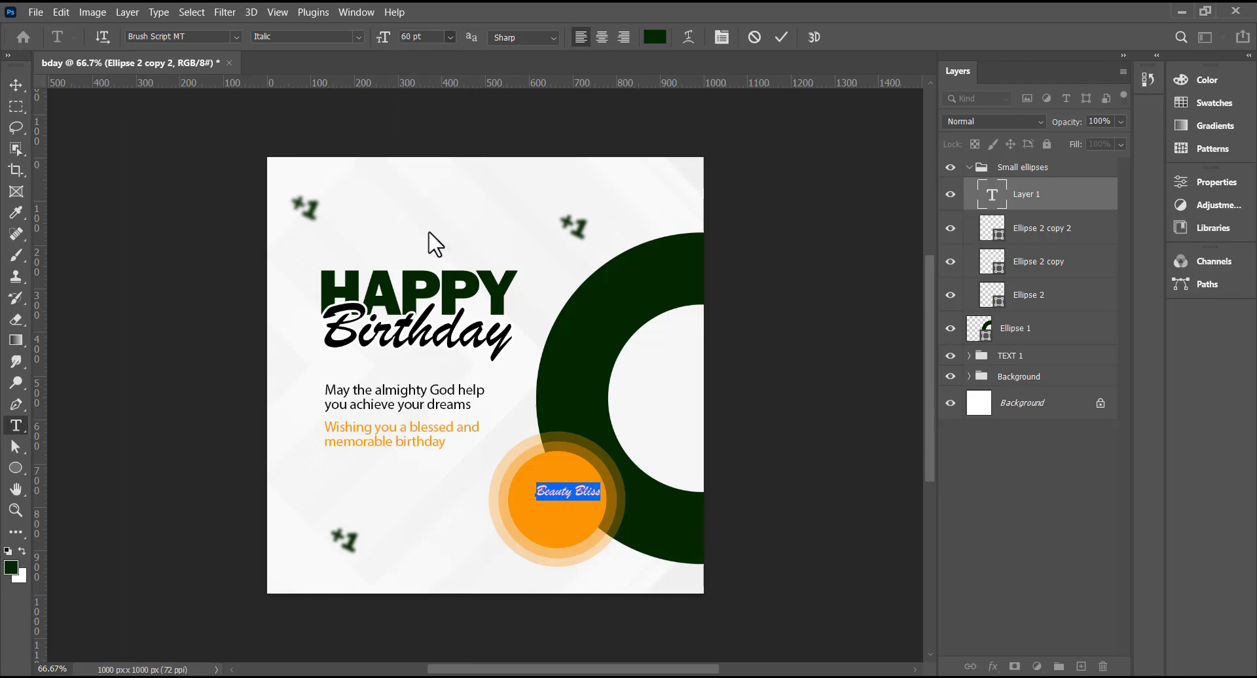
click(779, 38)
key(v)
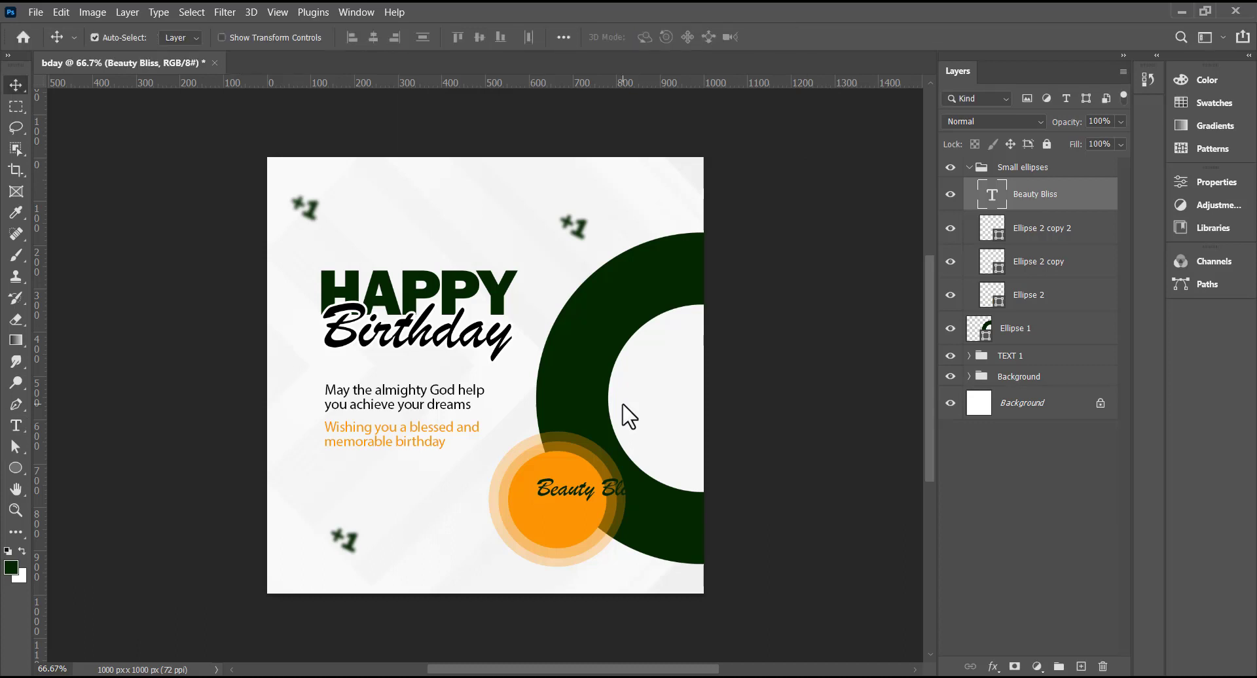
drag(552, 489, 529, 490)
drag(1035, 194, 979, 168)
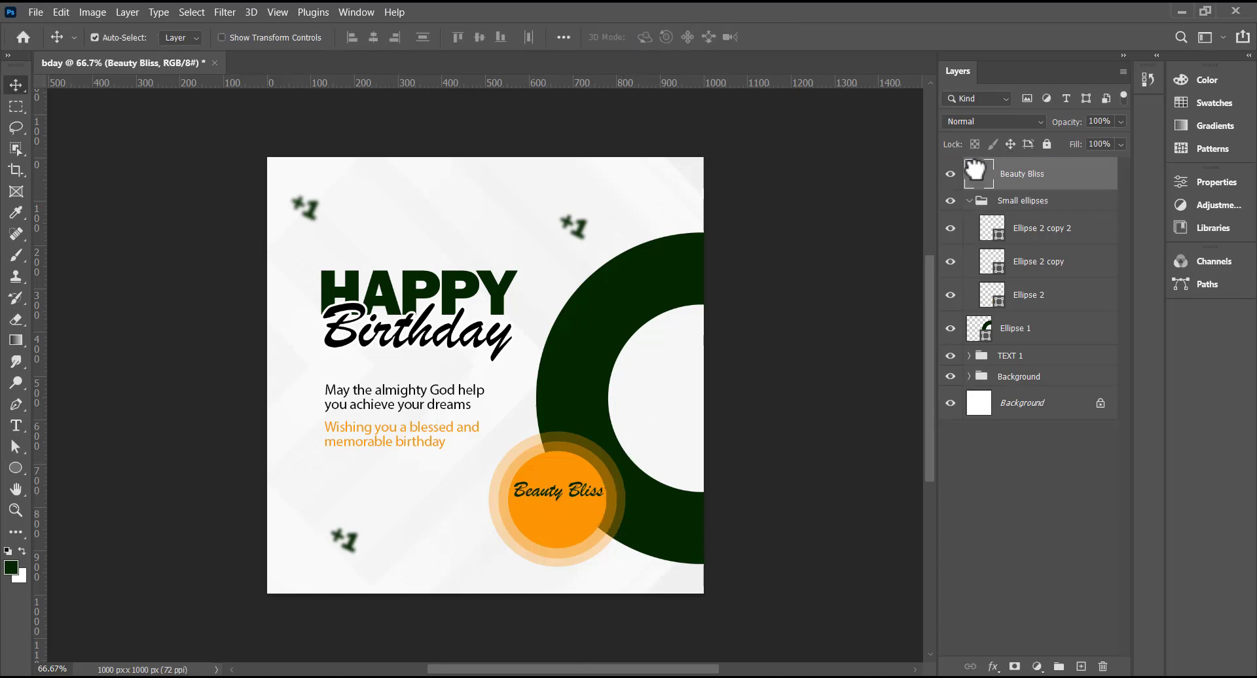
click(977, 200)
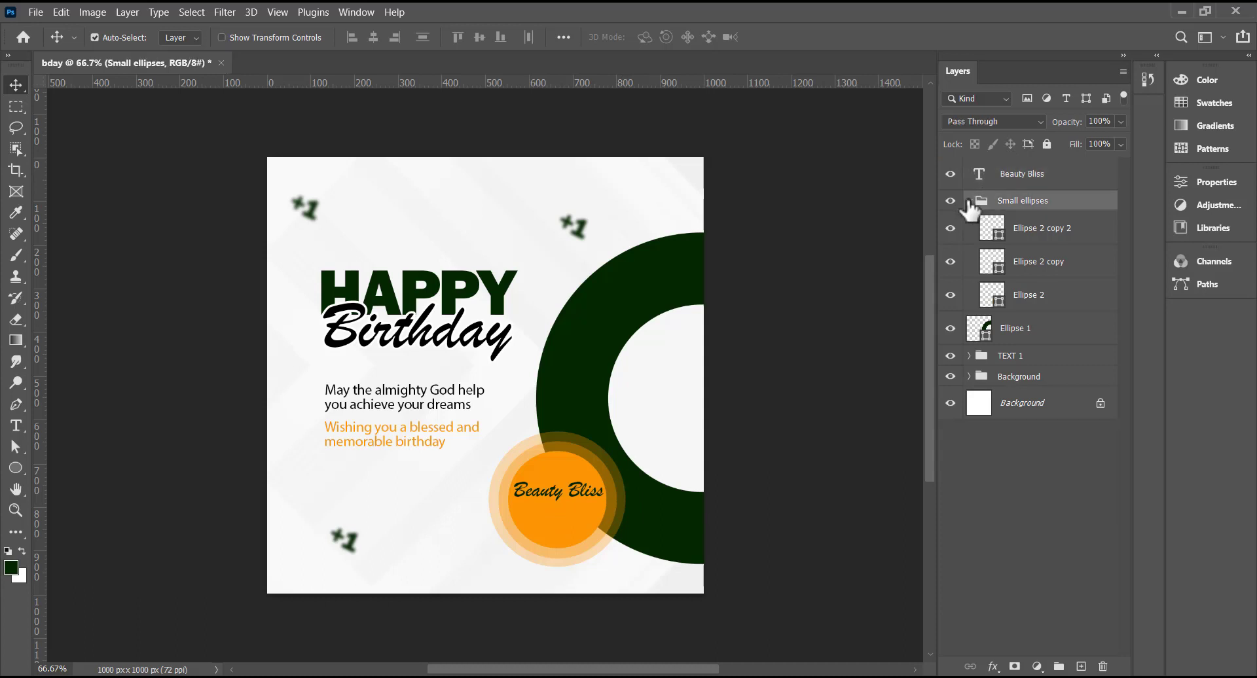
click(970, 201)
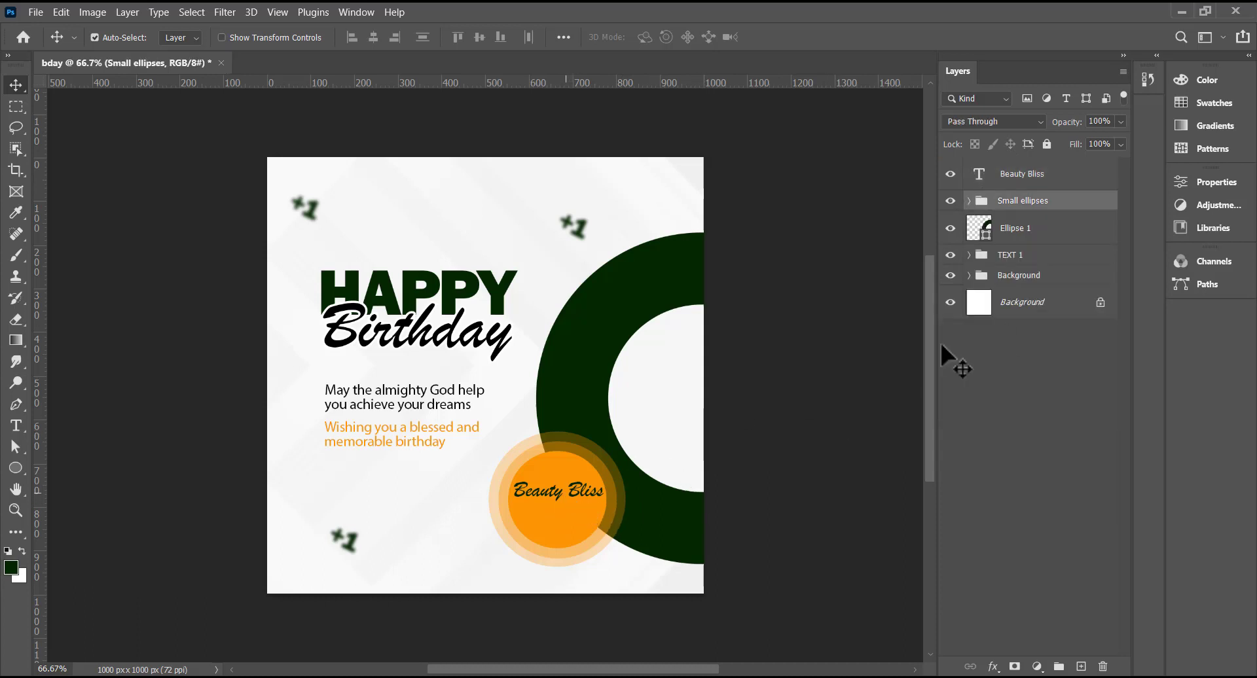
click(1032, 179)
click(1214, 79)
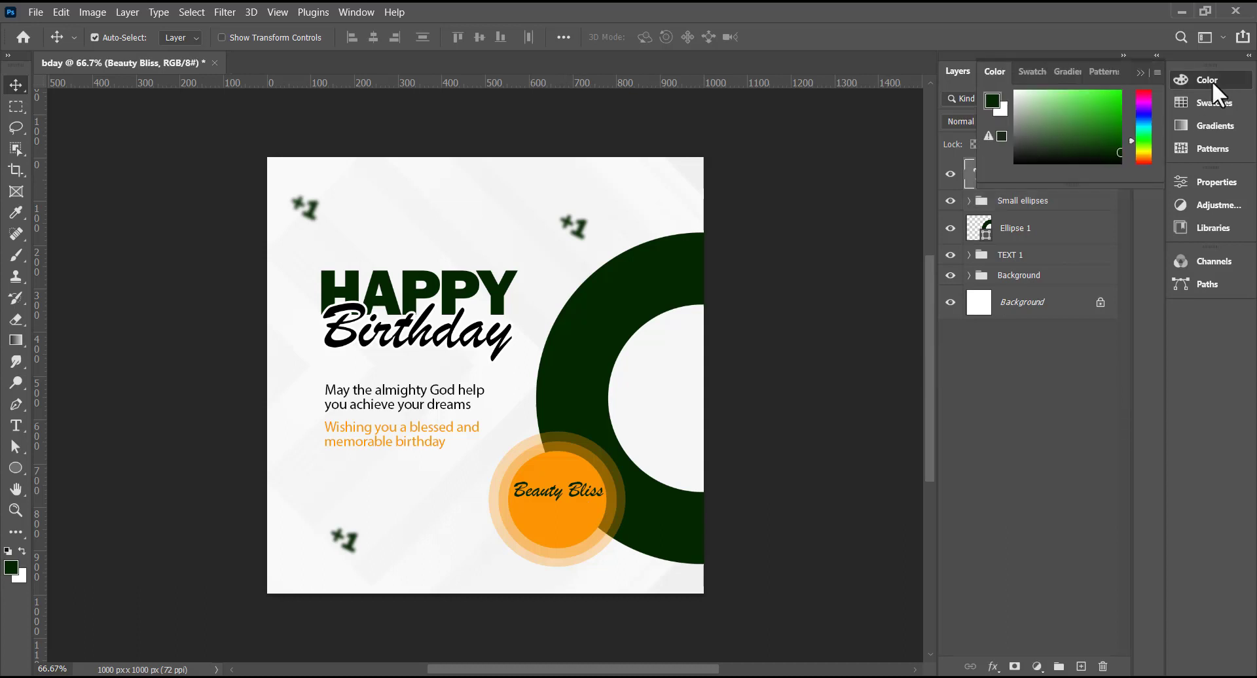
click(1038, 72)
click(1061, 124)
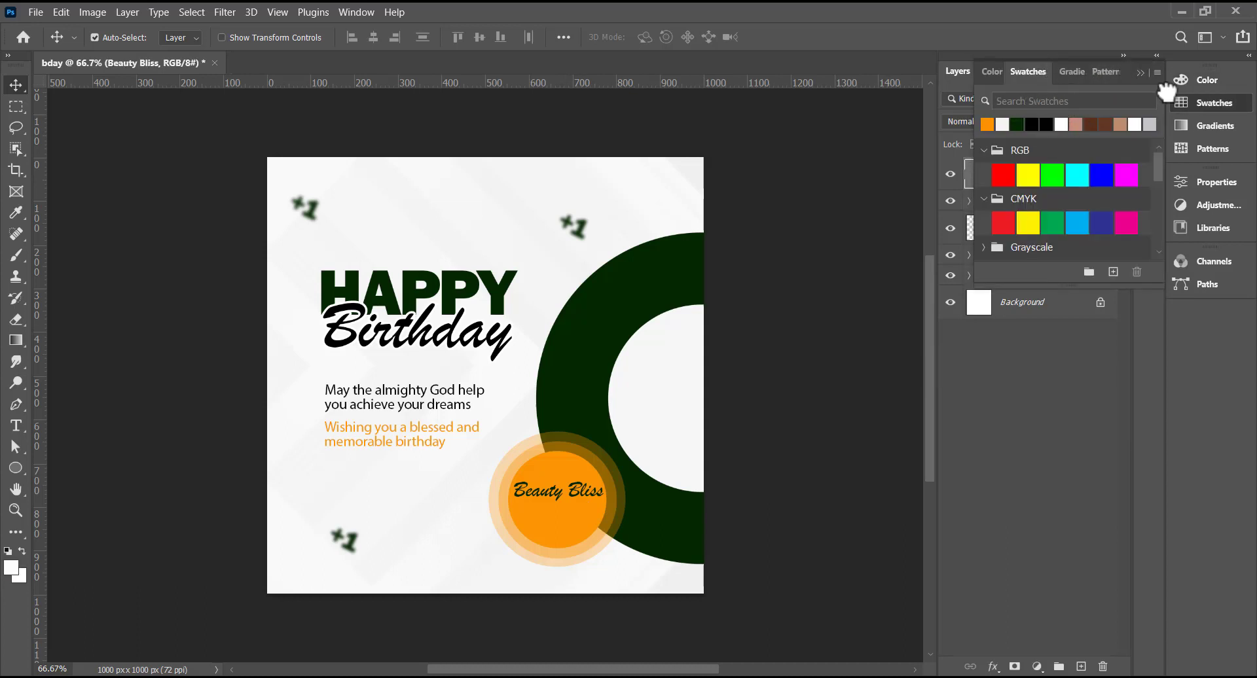
click(1208, 102)
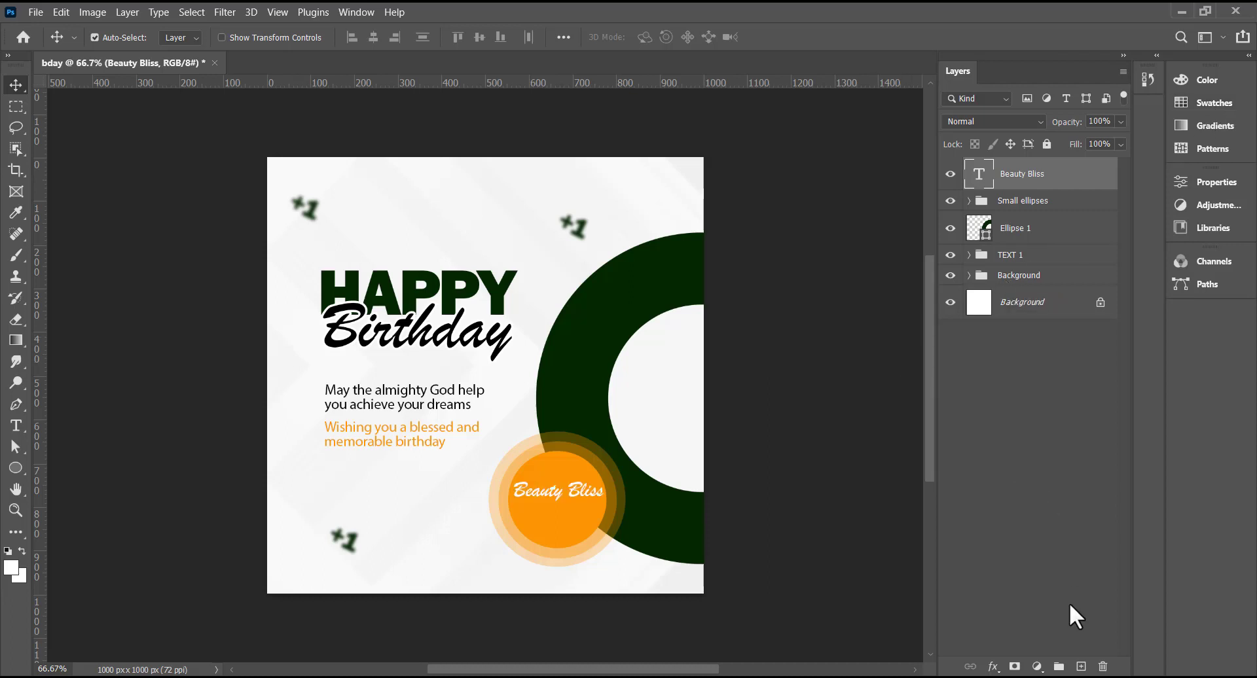
click(993, 666)
click(1022, 509)
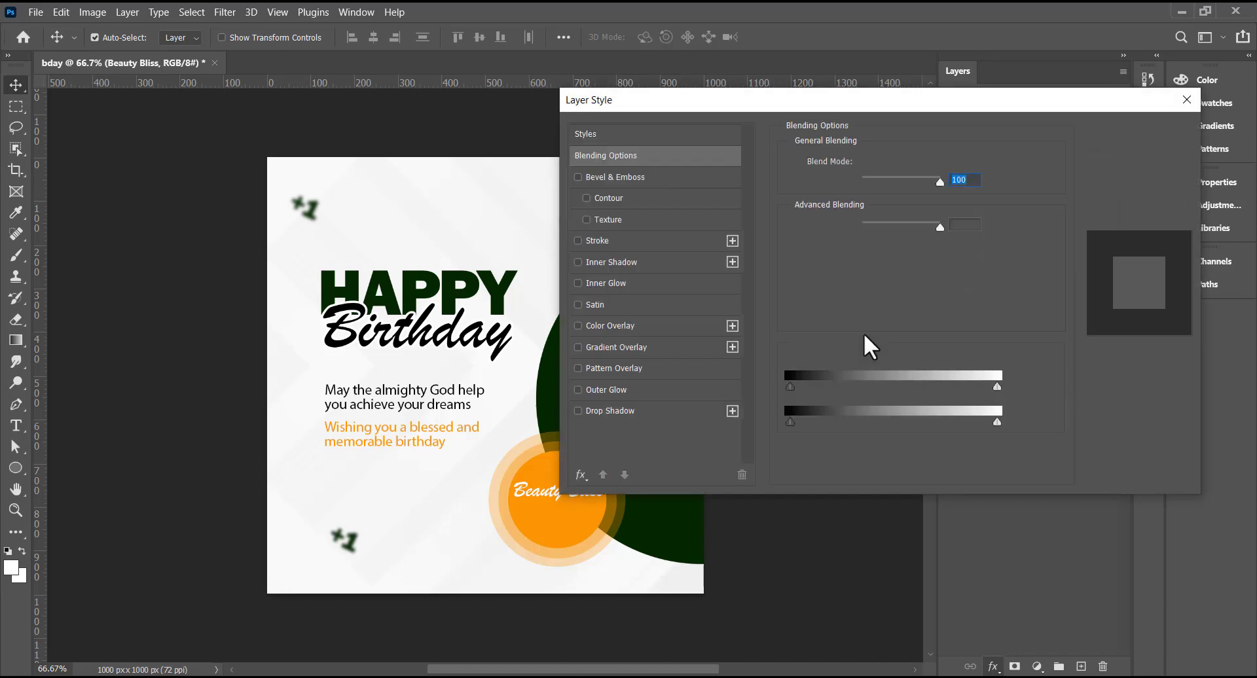
click(582, 240)
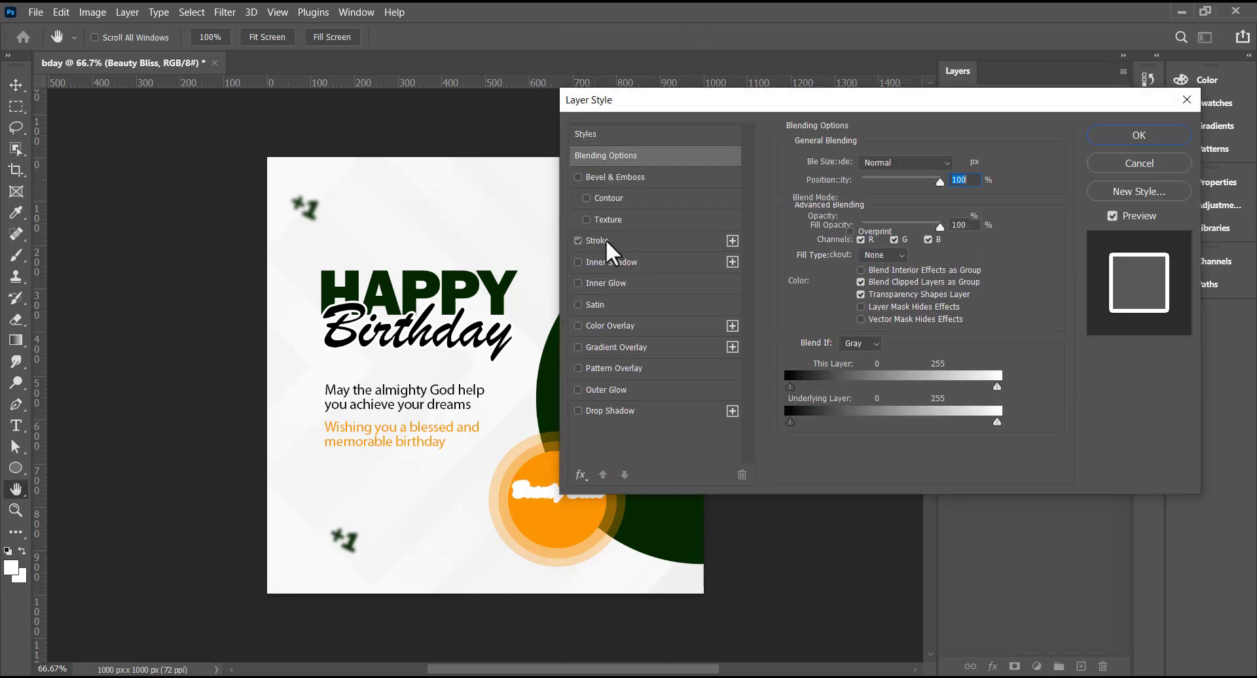
click(607, 239)
double_click(952, 161)
text(2)
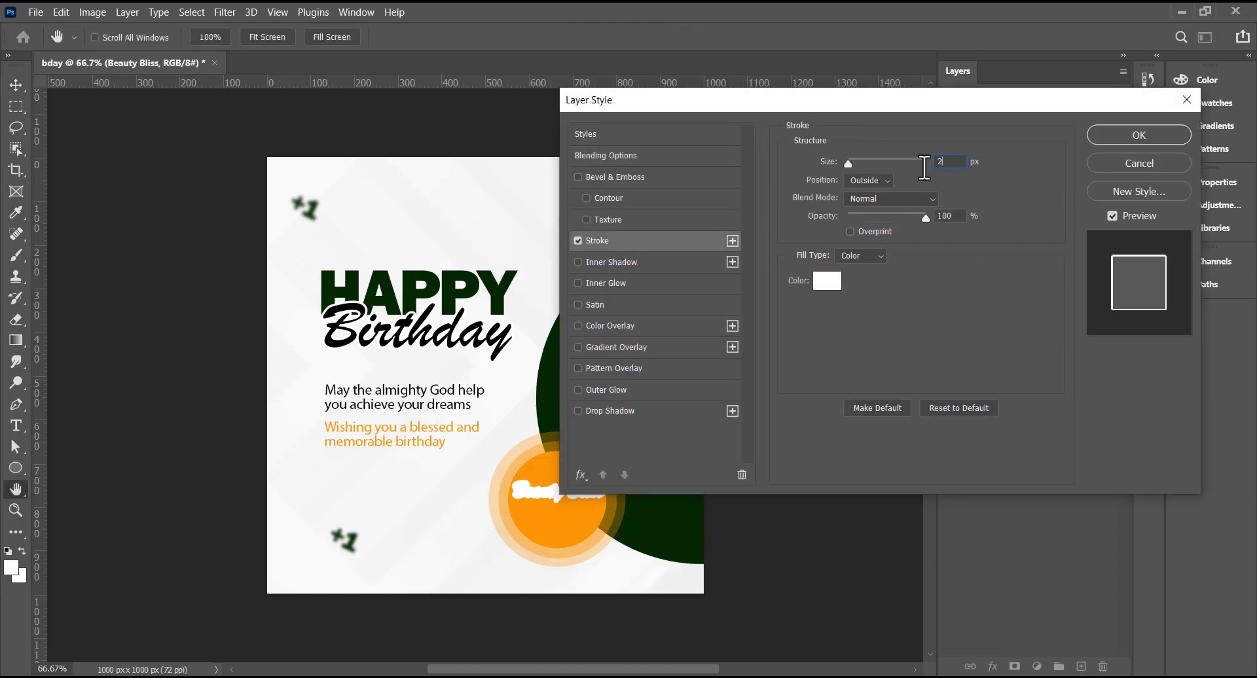
click(620, 156)
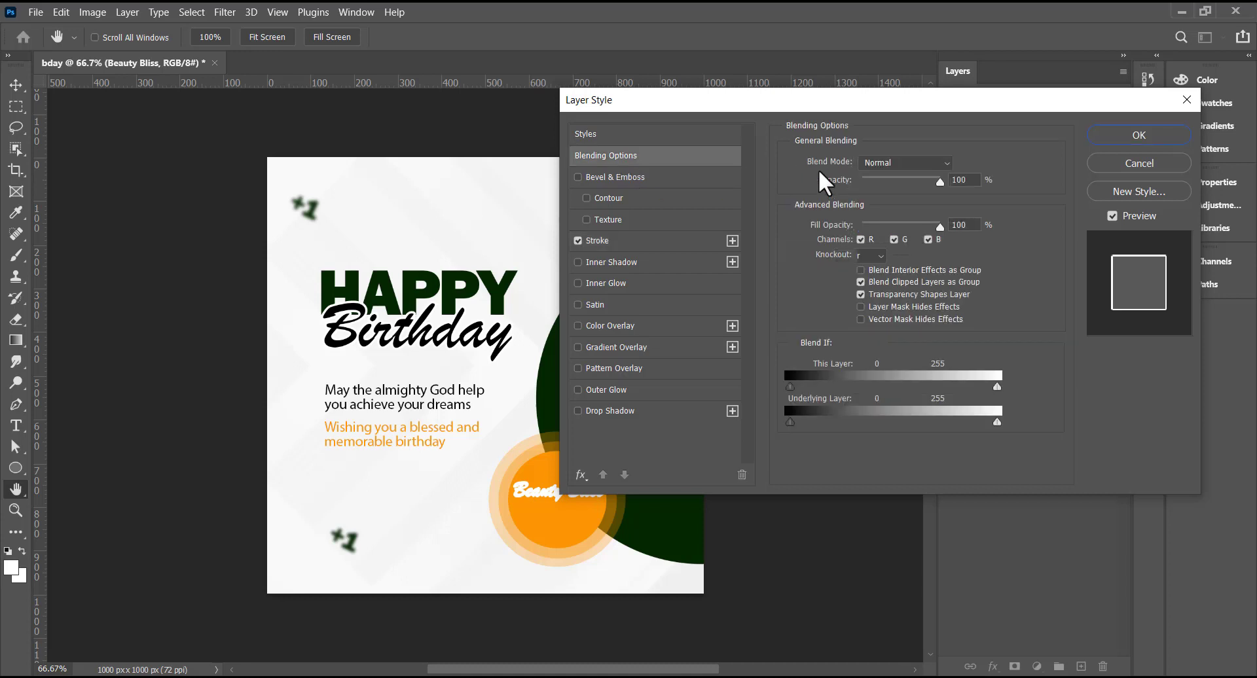
drag(939, 226, 839, 238)
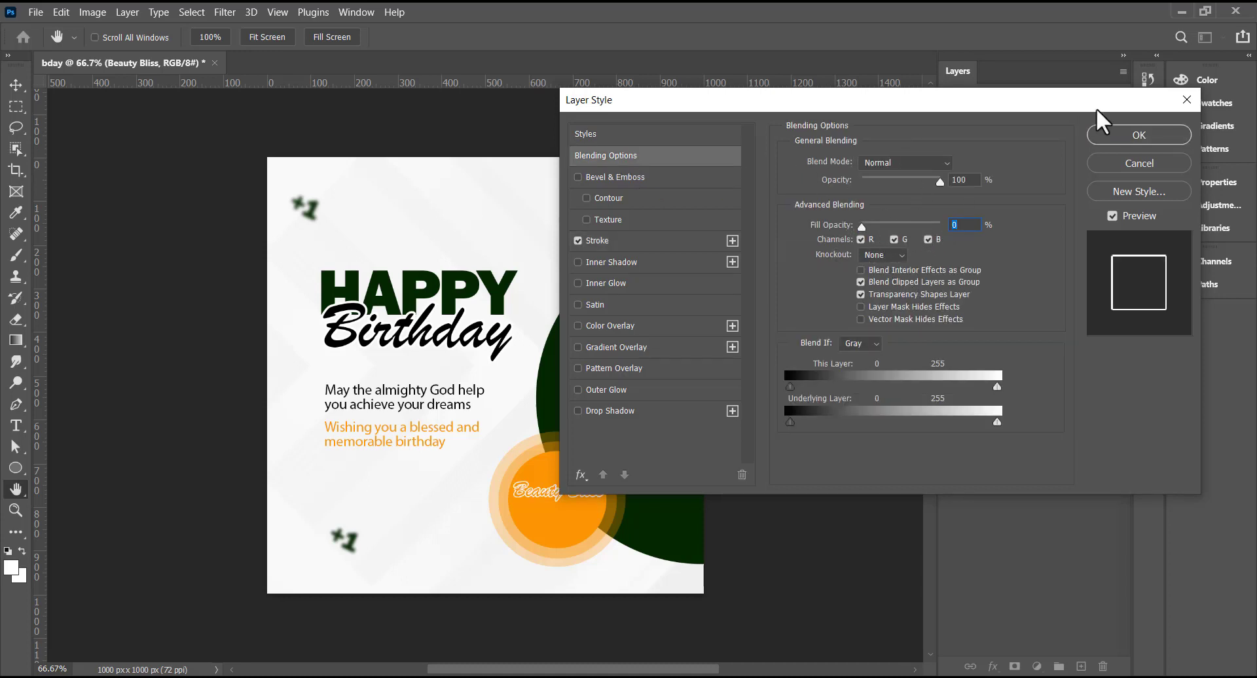
click(1130, 132)
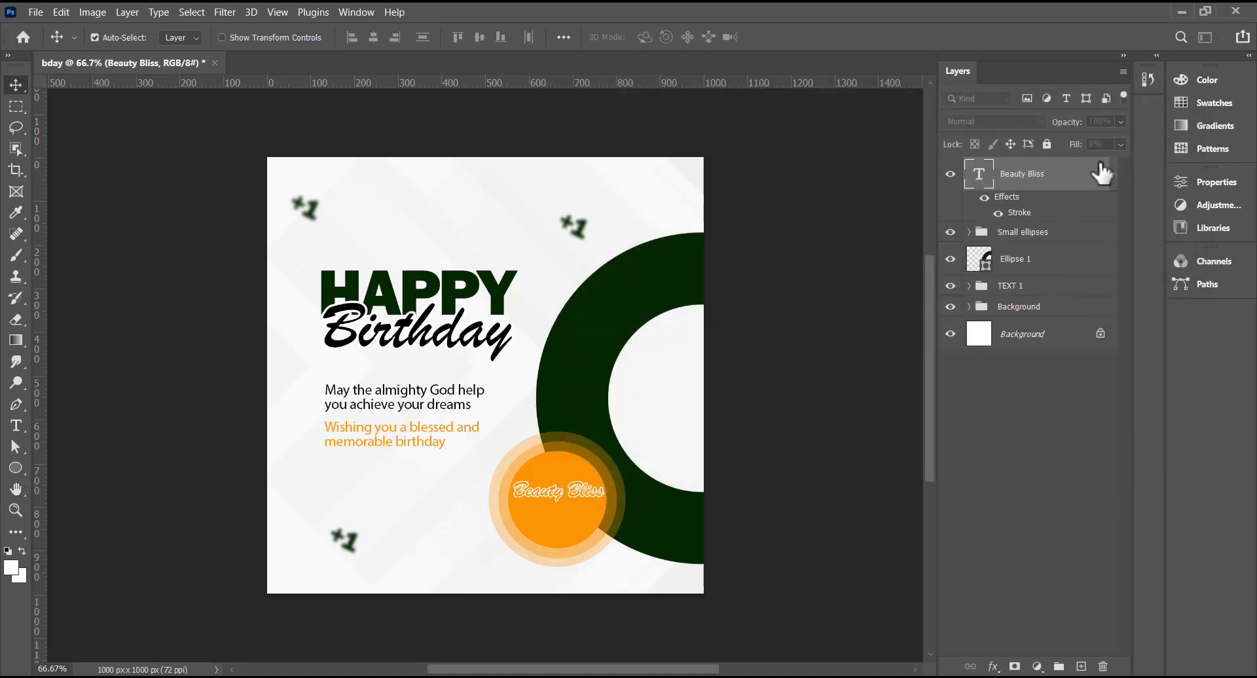
click(1120, 122)
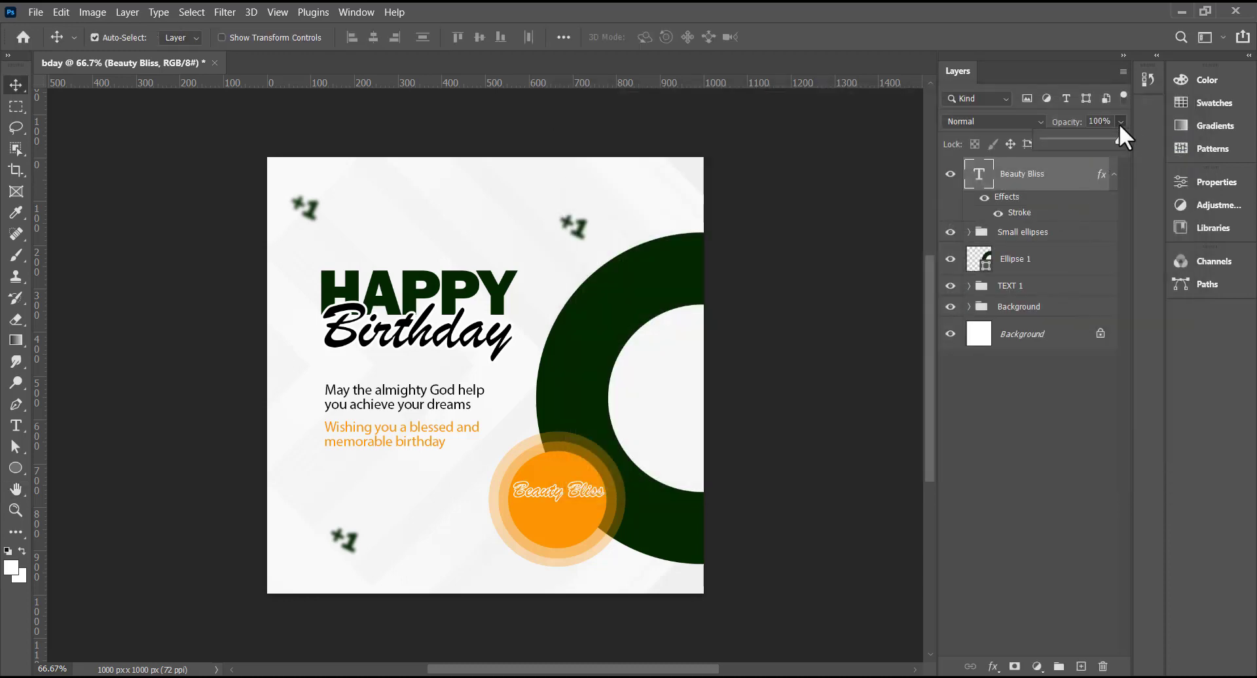
click(1058, 141)
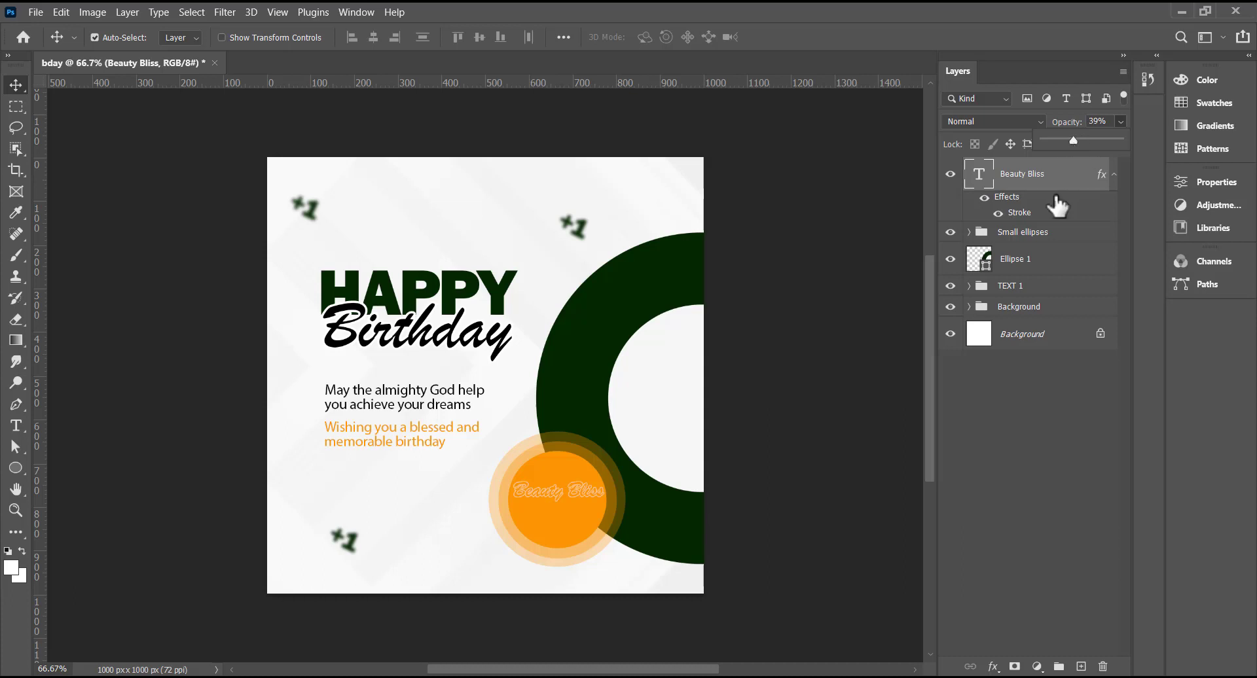
key(ctrl+j)
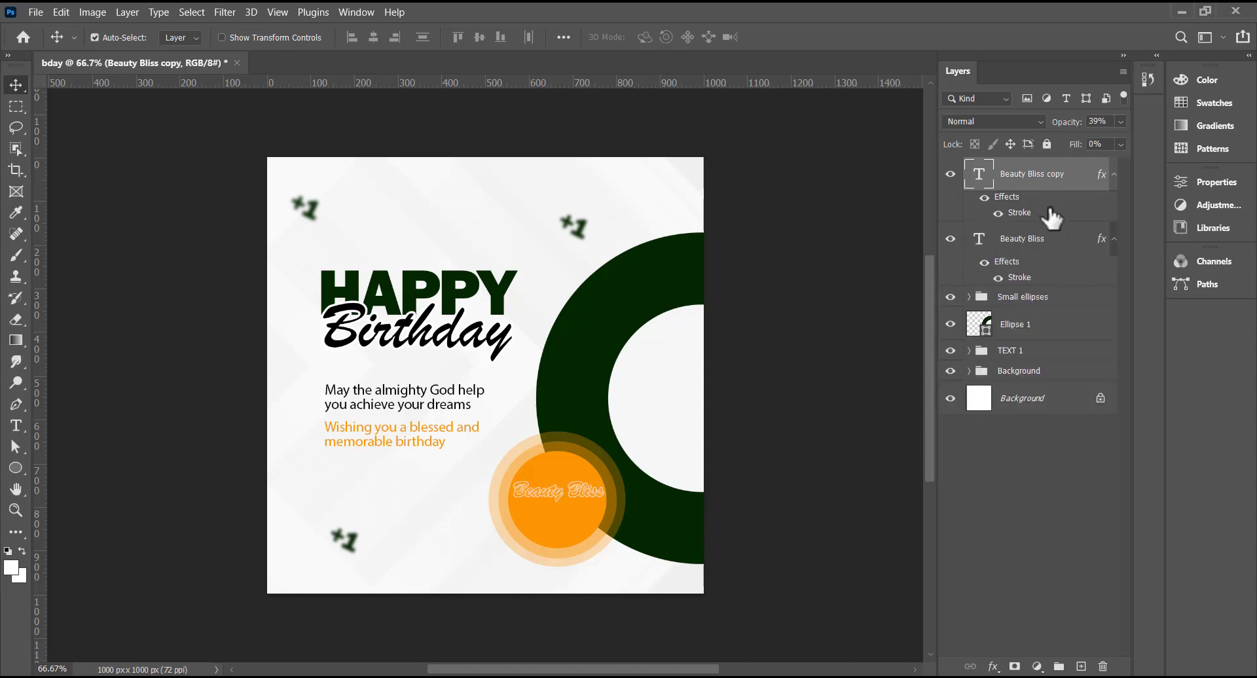
right_click(1032, 190)
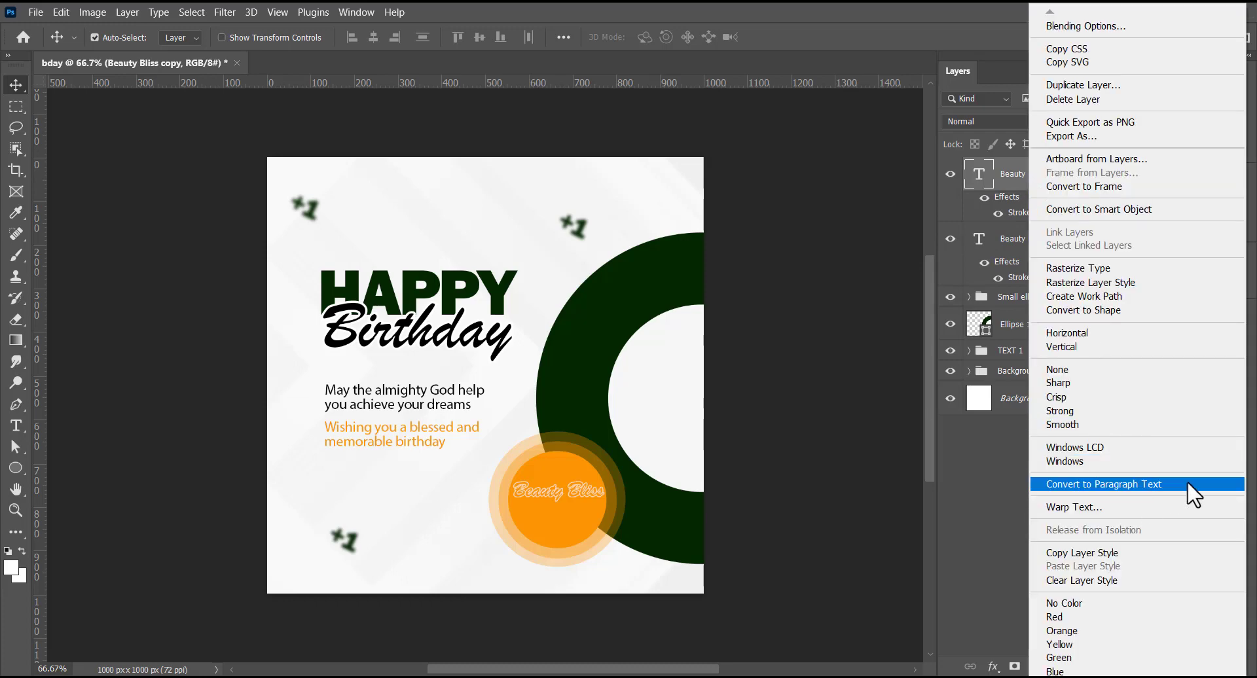
click(1104, 578)
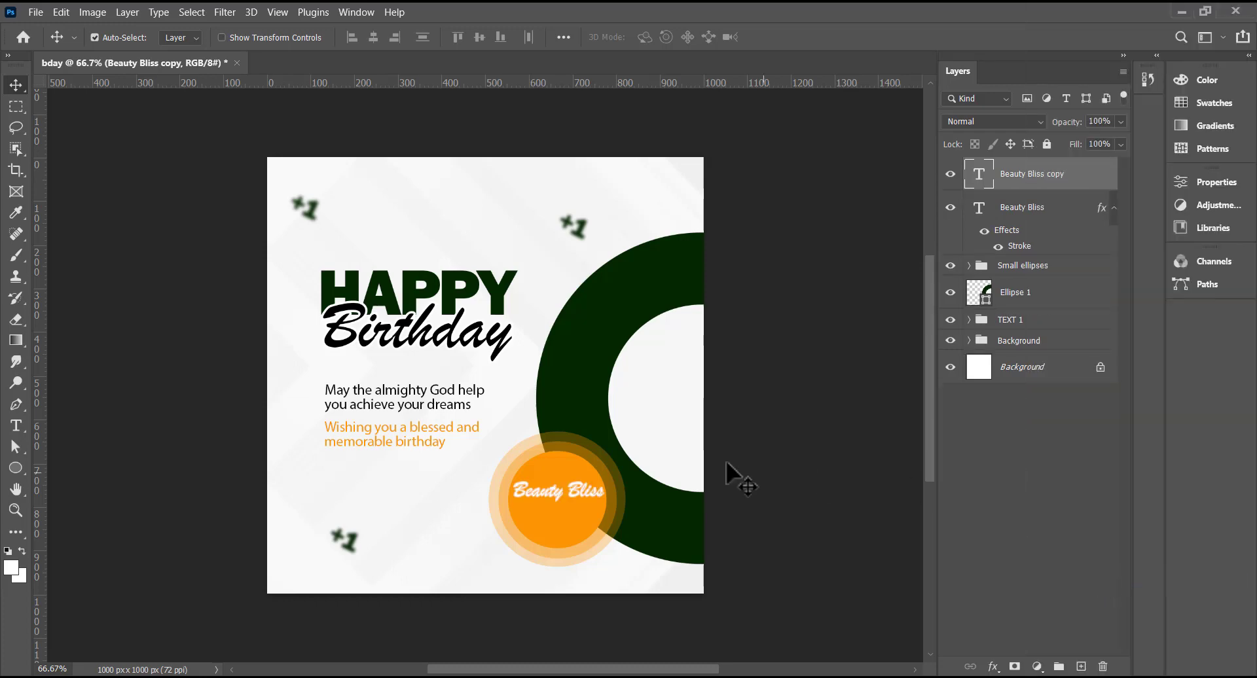
key(ctrl+t)
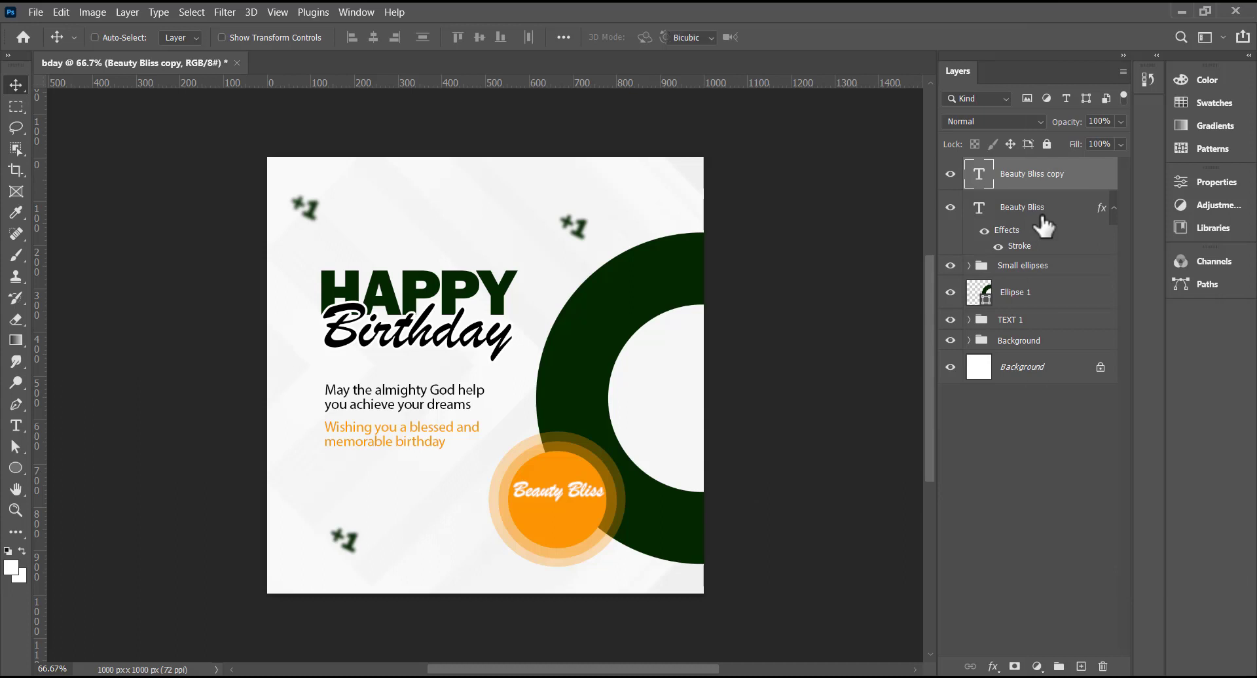
drag(510, 479, 519, 481)
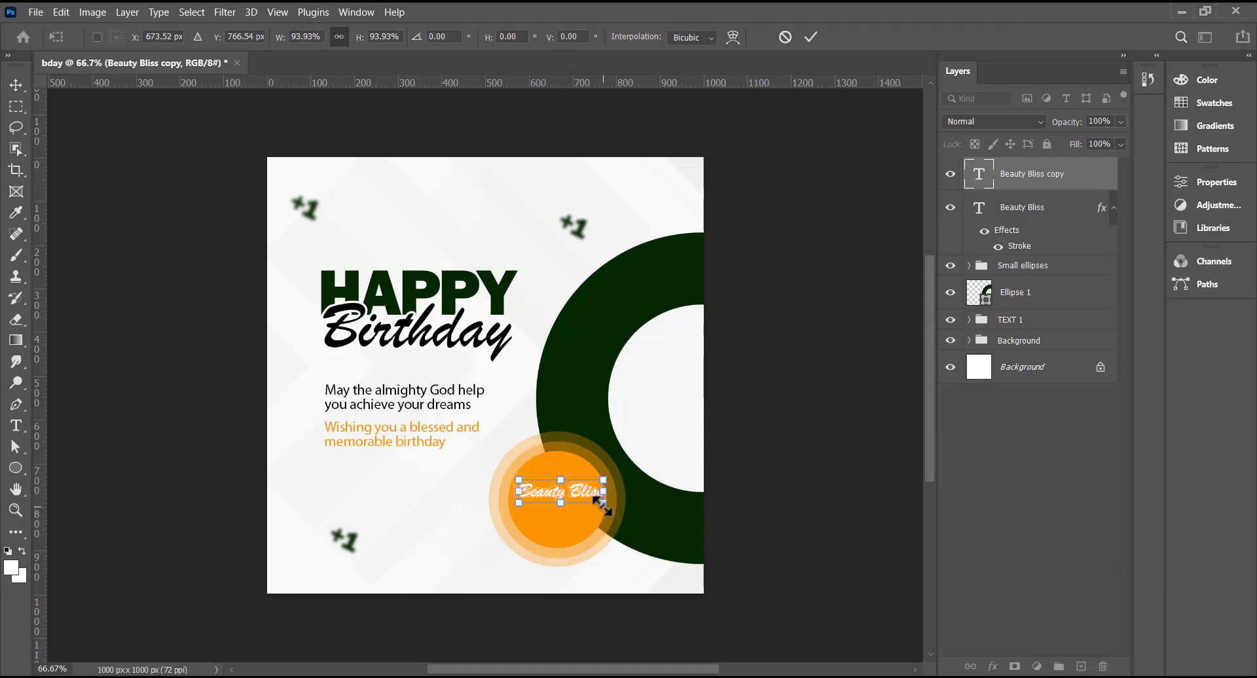
drag(603, 503, 600, 504)
key(Return)
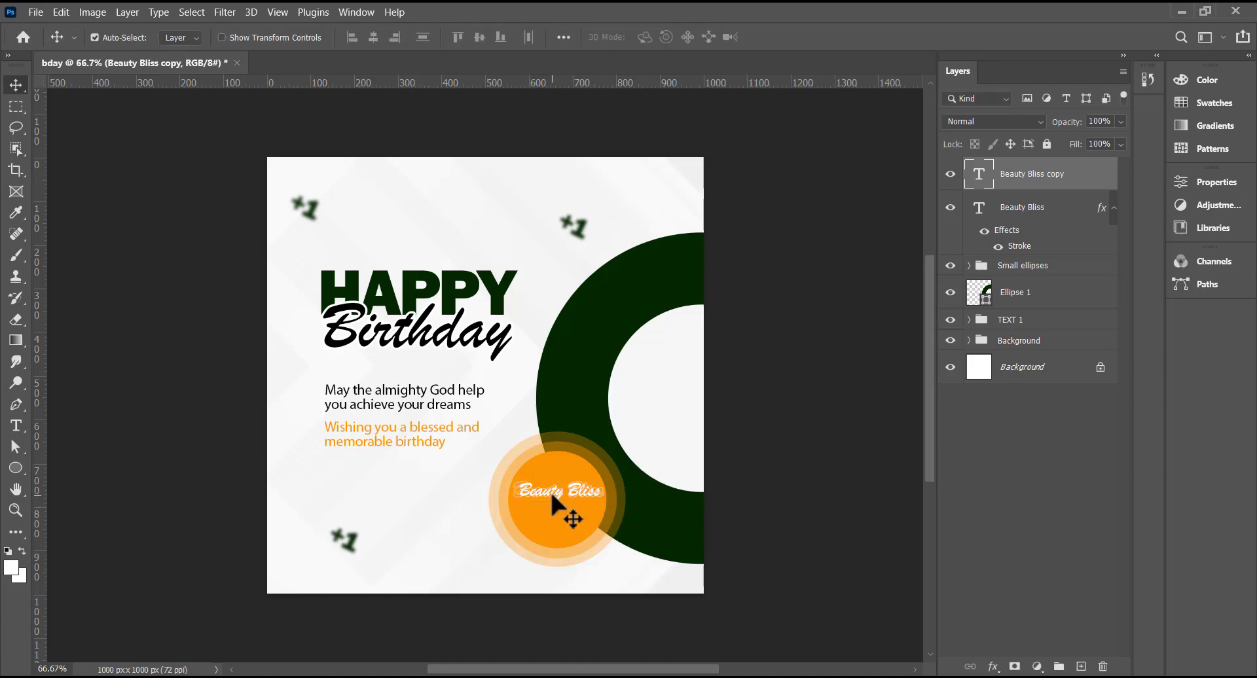
key(ctrl+plus)
scroll(551, 495, down, 3)
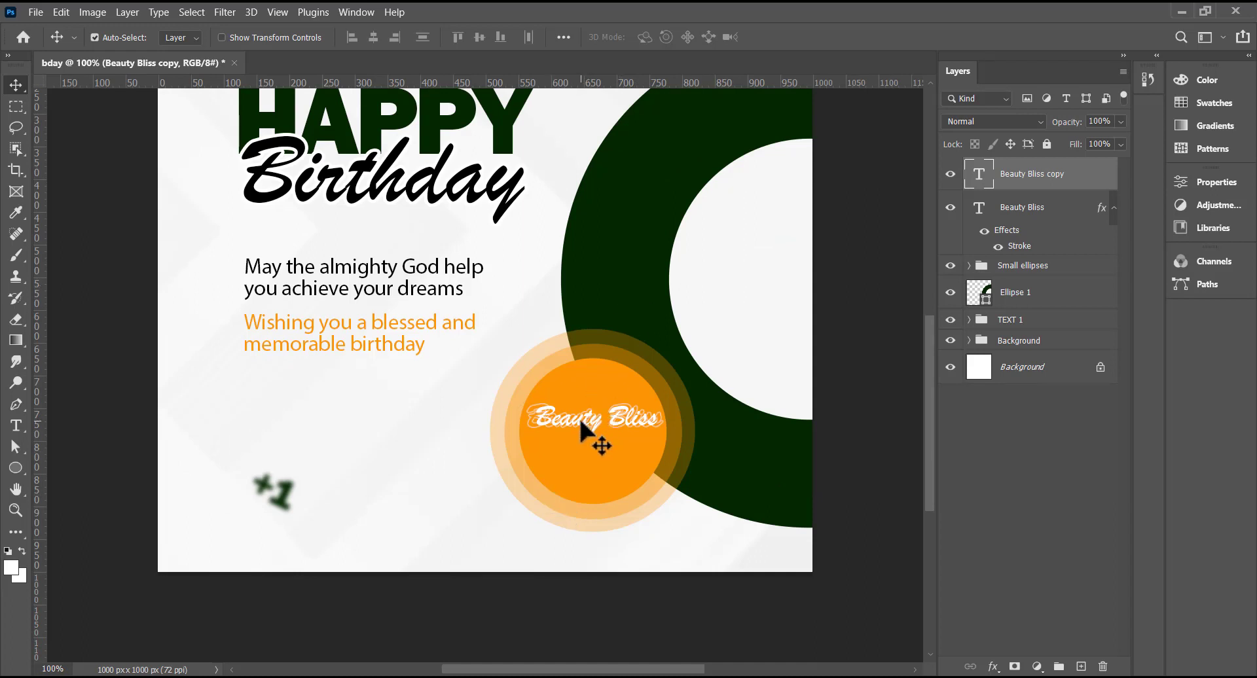
key(ctrl+t)
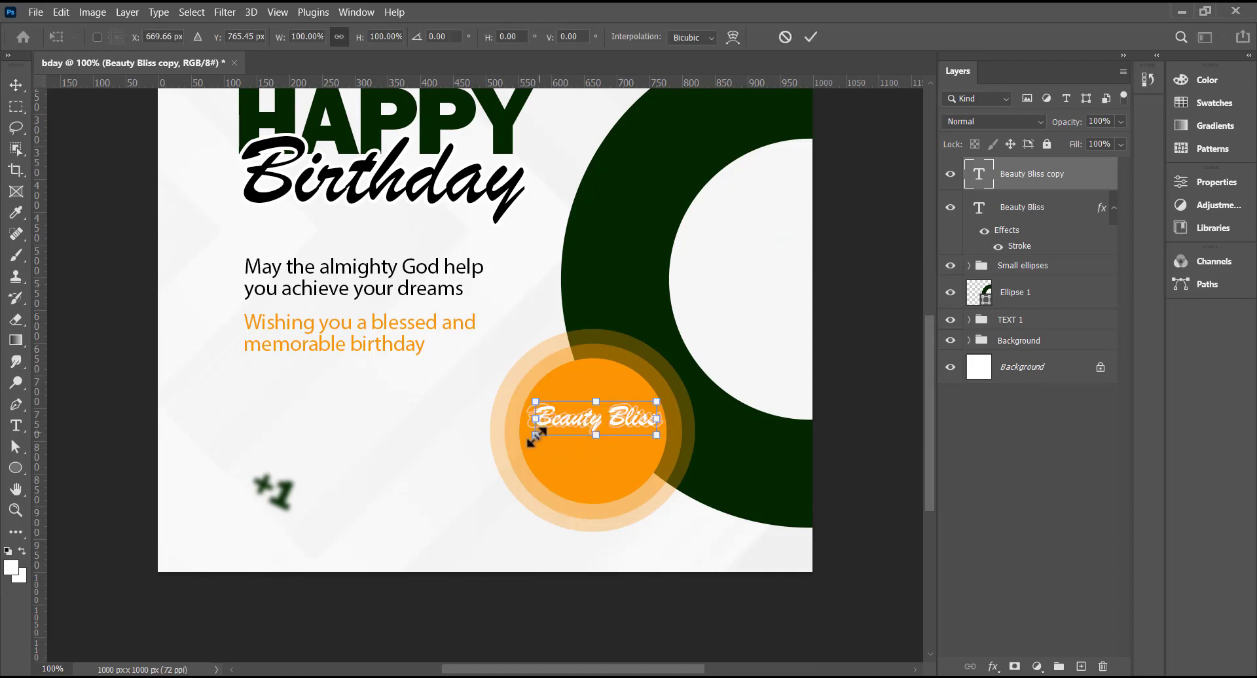
drag(535, 434, 530, 436)
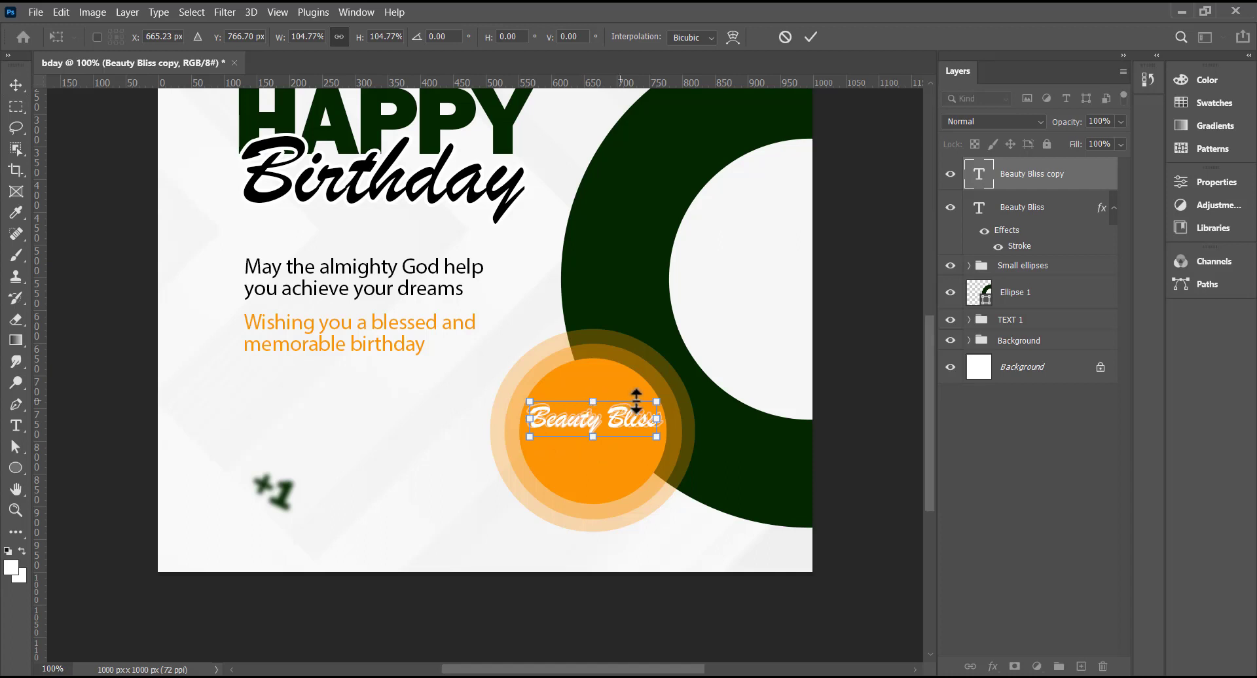
key(Return)
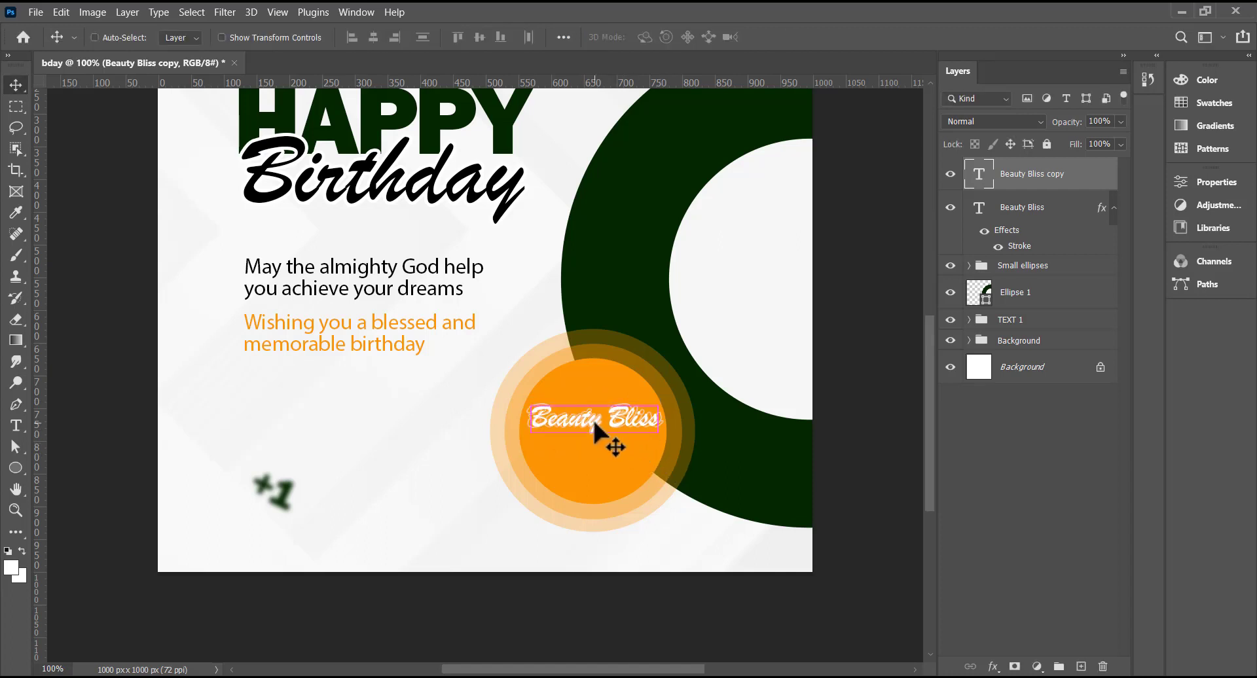
key(ctrl+j)
key(shift+Down)
key(shift+Down)
key(Down)
key(Down)
key(Down)
key(Down)
key(Down)
key(Down)
key(Down)
key(Down)
key(Down)
key(Down)
key(Down)
key(Down)
key(Down)
key(Down)
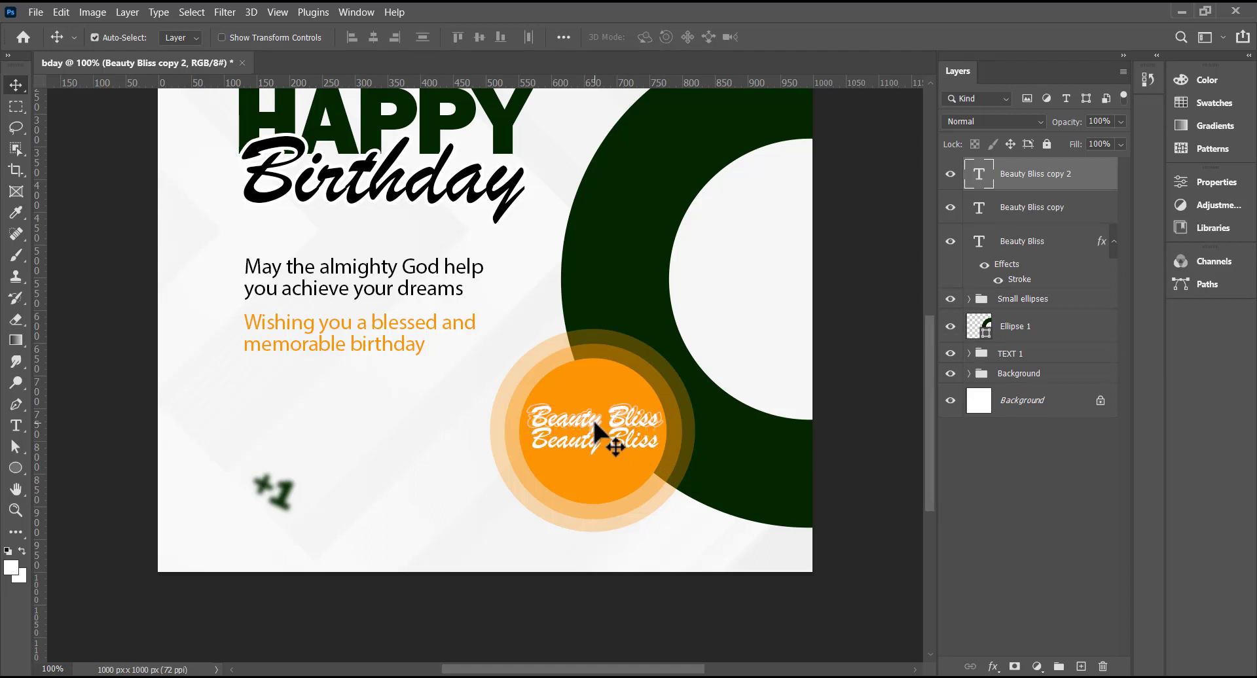
key(Down)
key(Down)
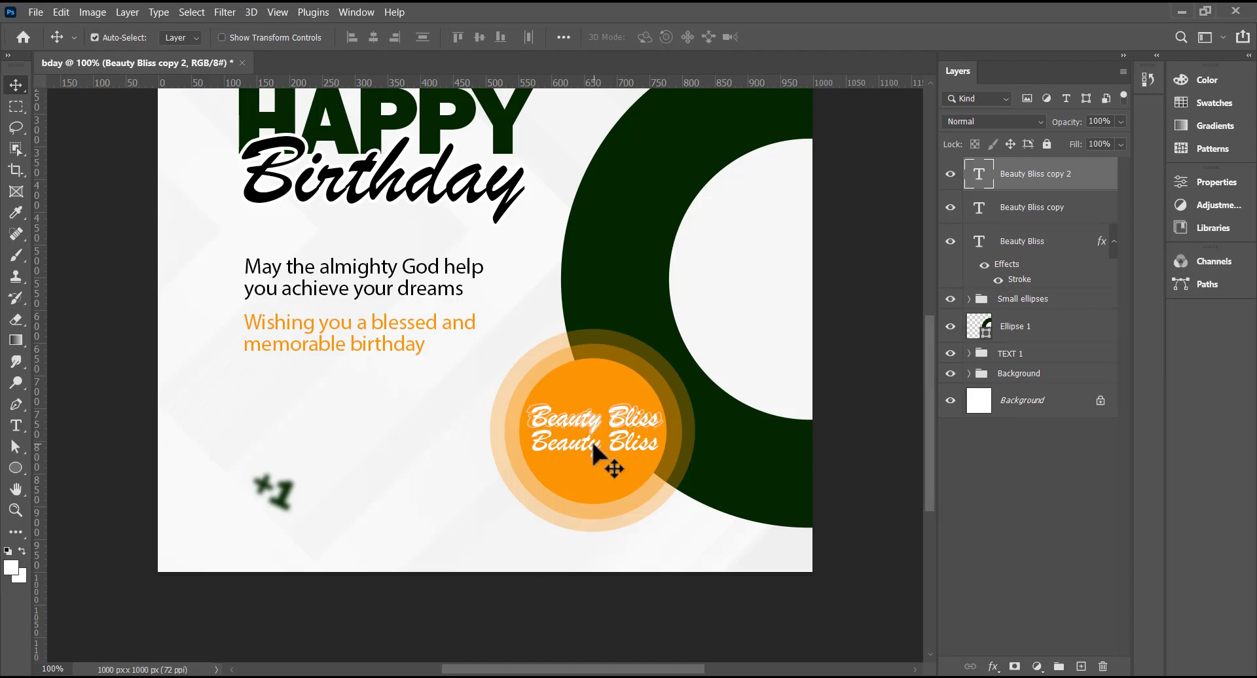
- Replace the lower line with '20TH MAR. 23' in dark green at 30 pt
double_click(584, 445)
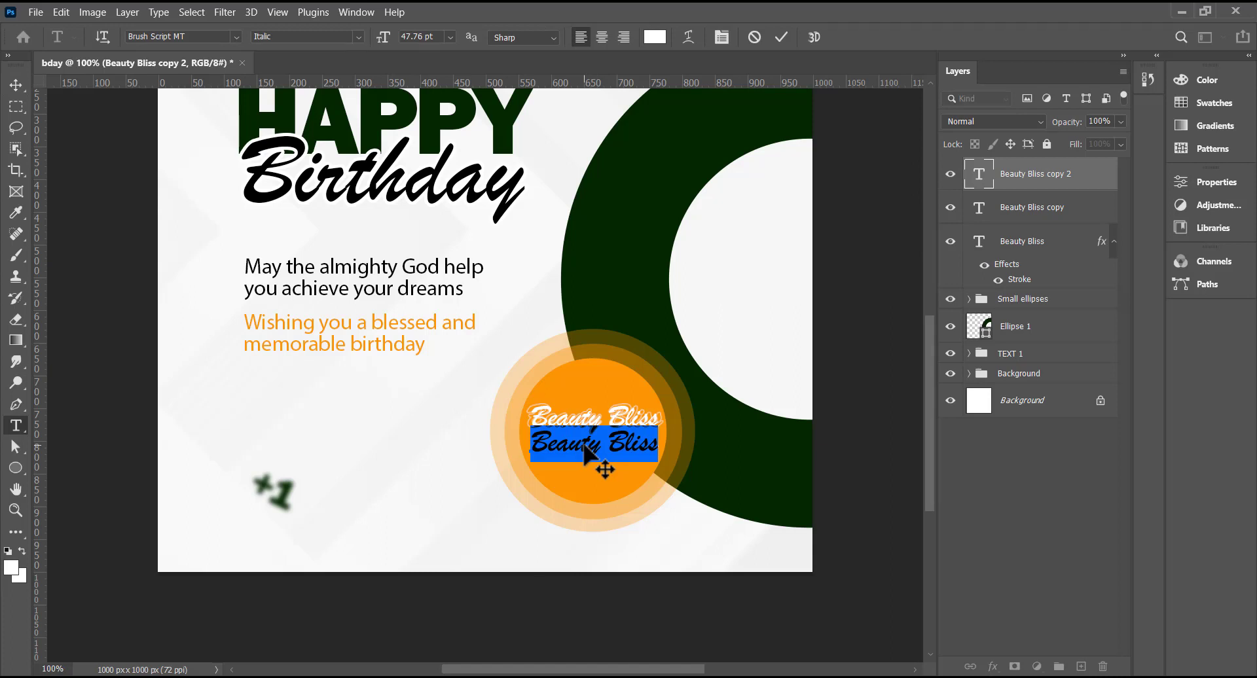
key(Right)
key(ctrl+a)
text(20th)
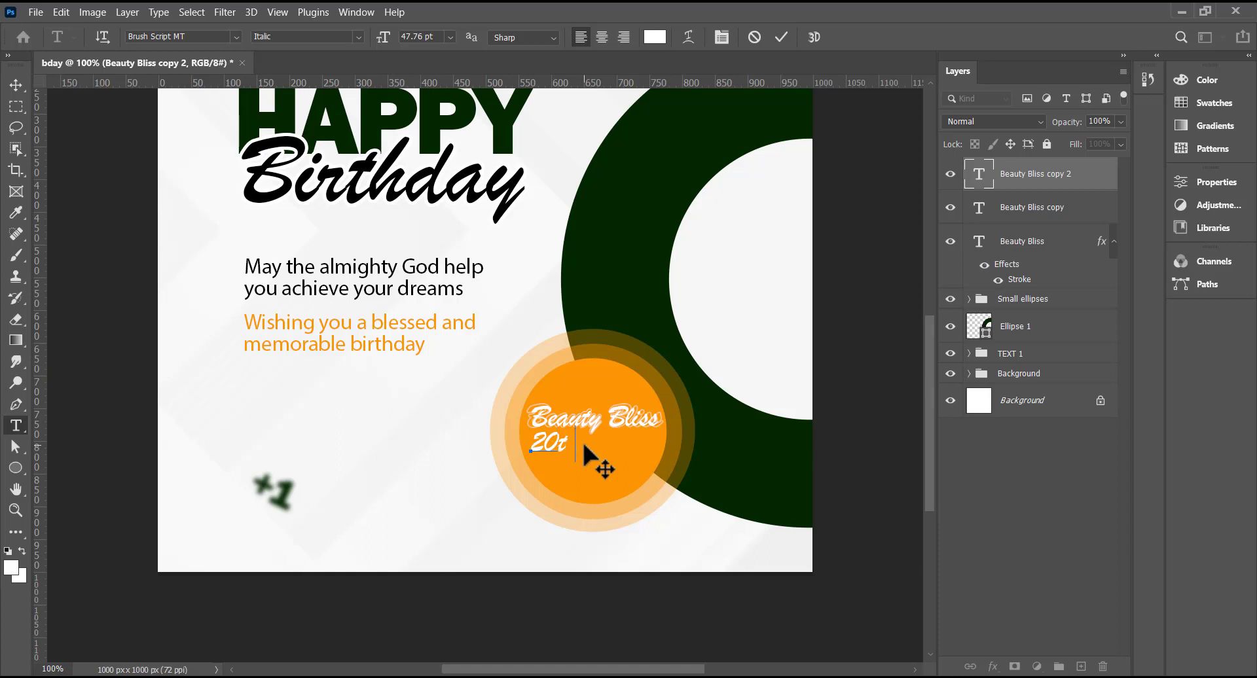
text(MAR. 23)
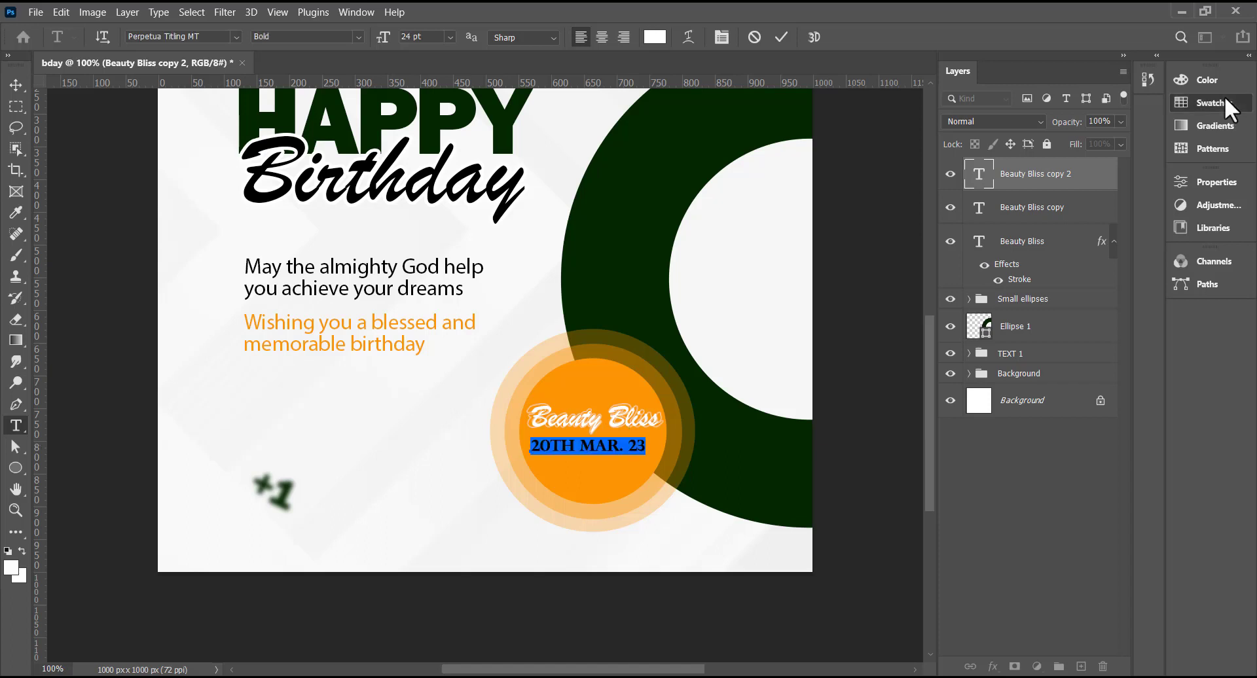
click(1224, 99)
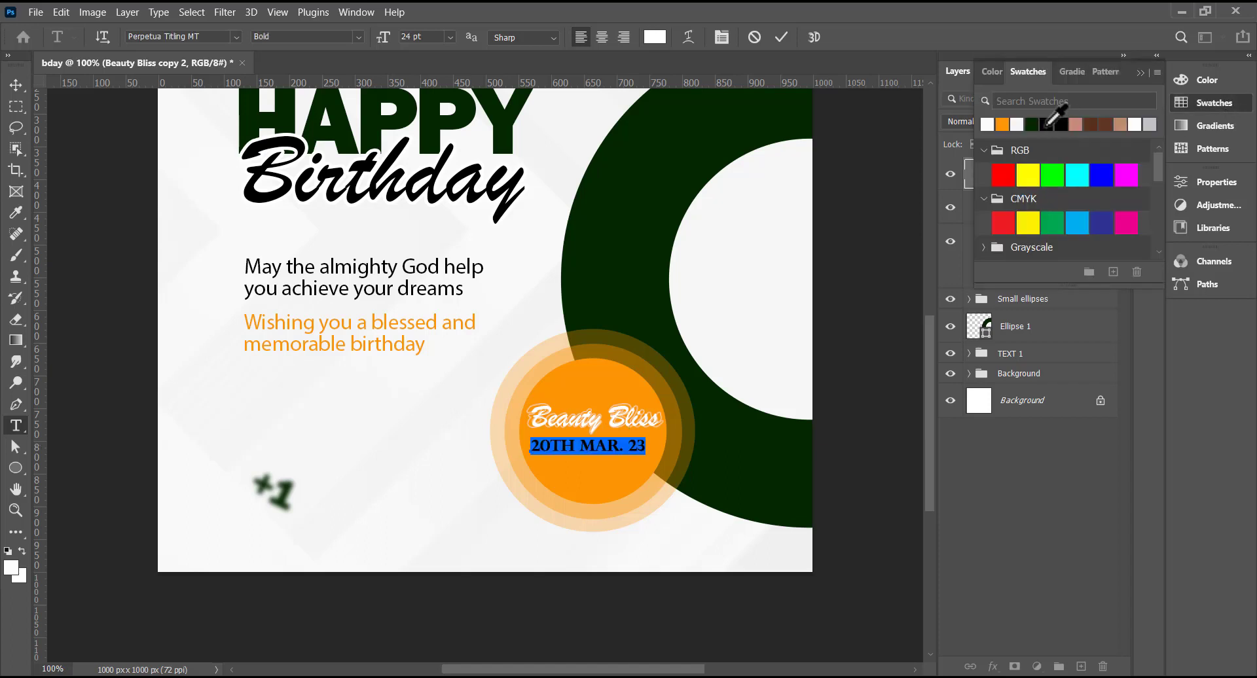
click(1034, 124)
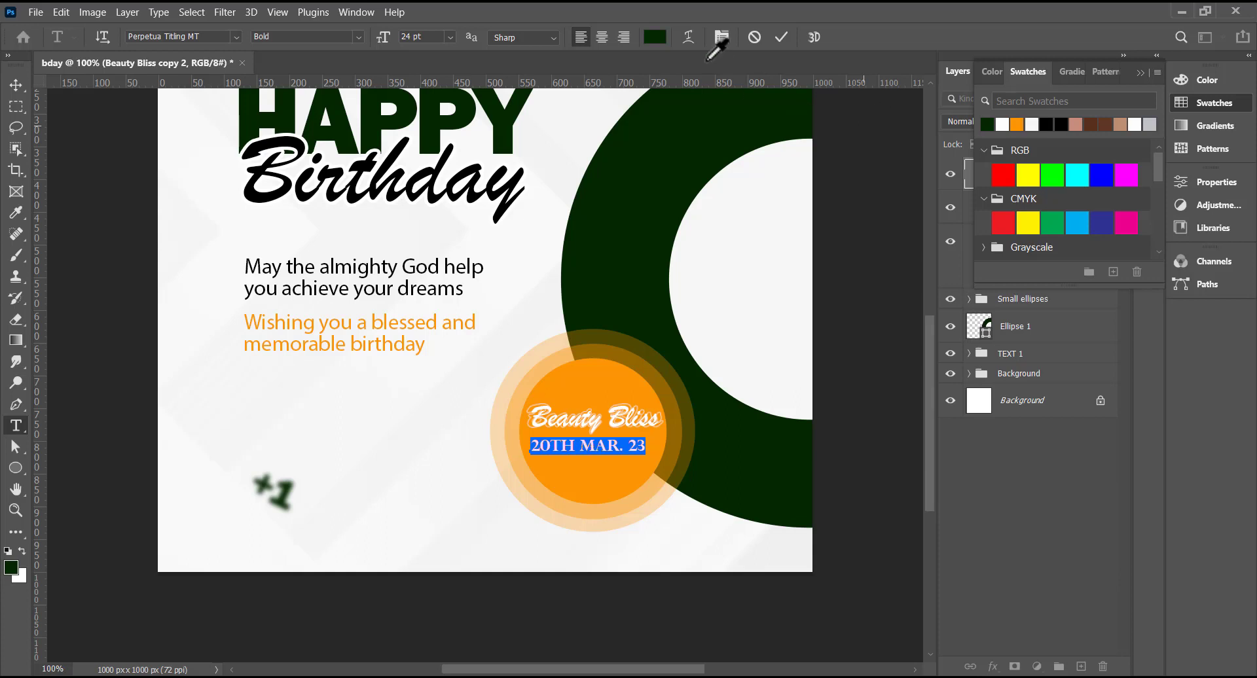
click(452, 37)
click(457, 200)
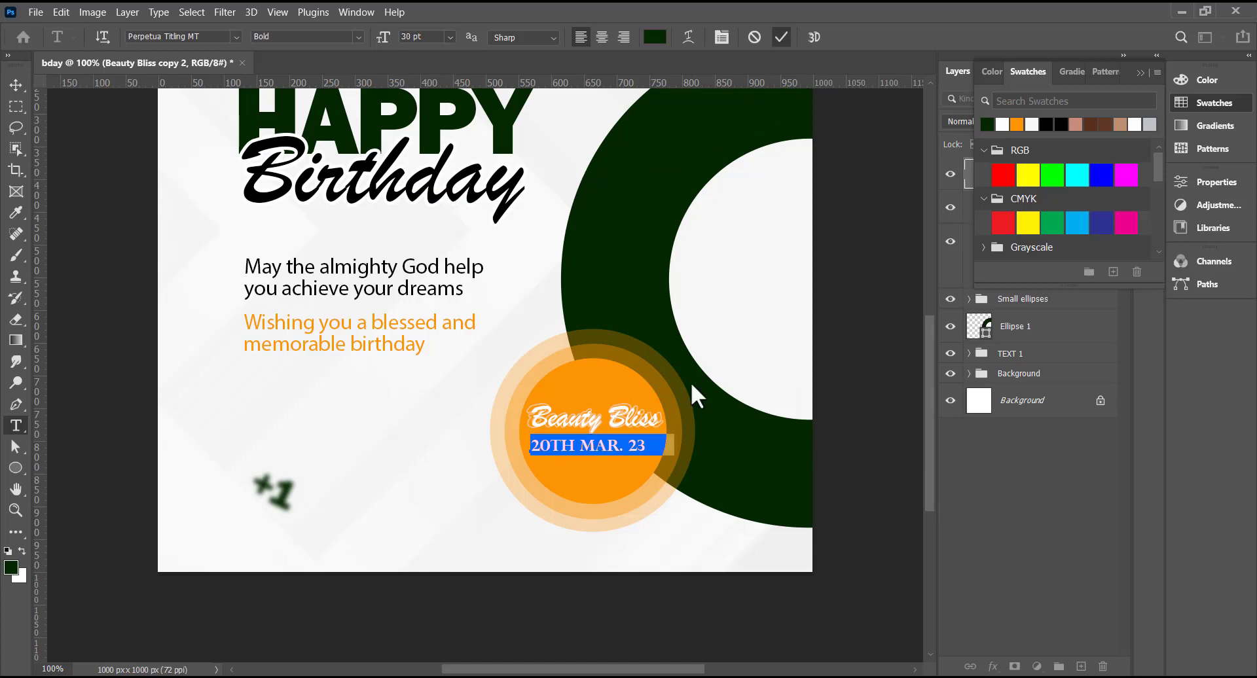
key(ctrl+Return)
- Nudge the date slightly left and shrink it to about 91%
key(v)
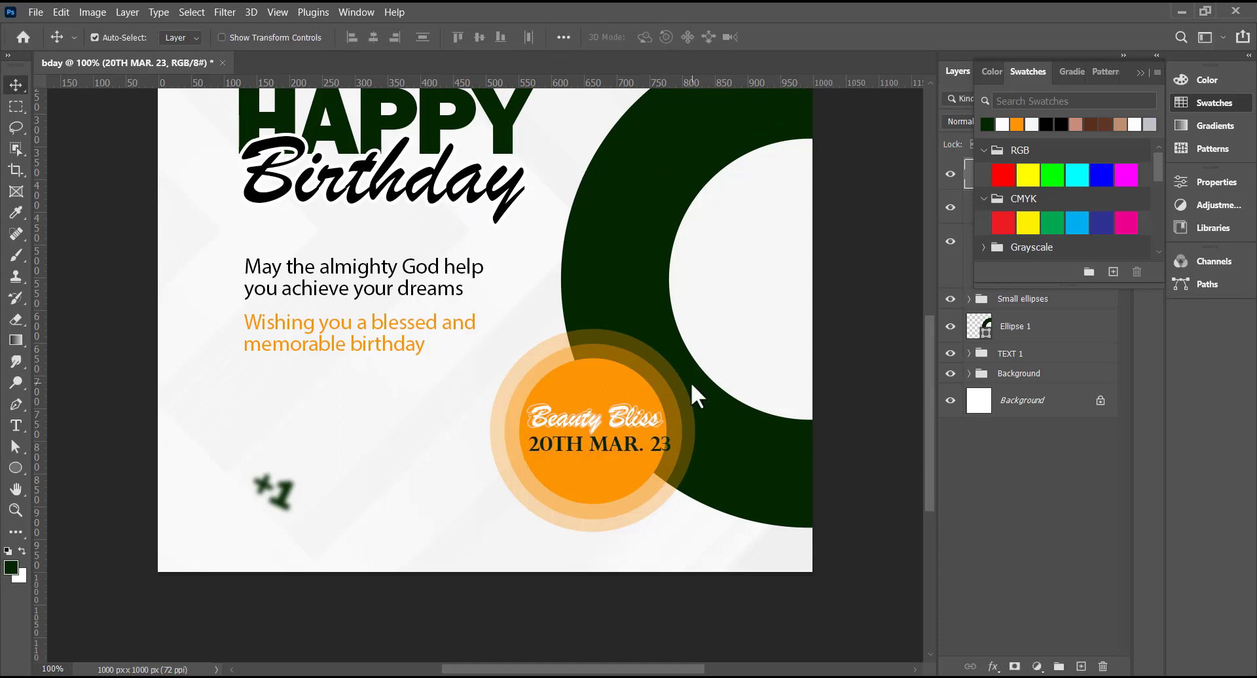
key(Left)
key(Left)
key(Left)
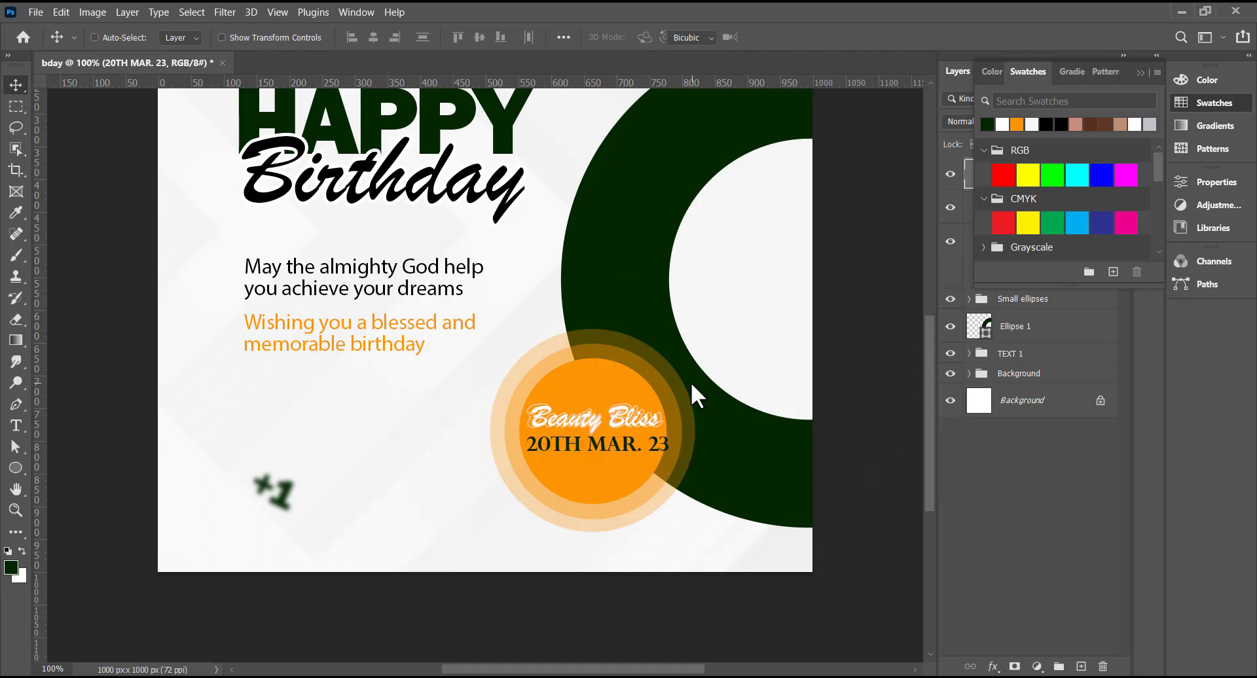
key(ctrl+t)
drag(668, 454, 650, 451)
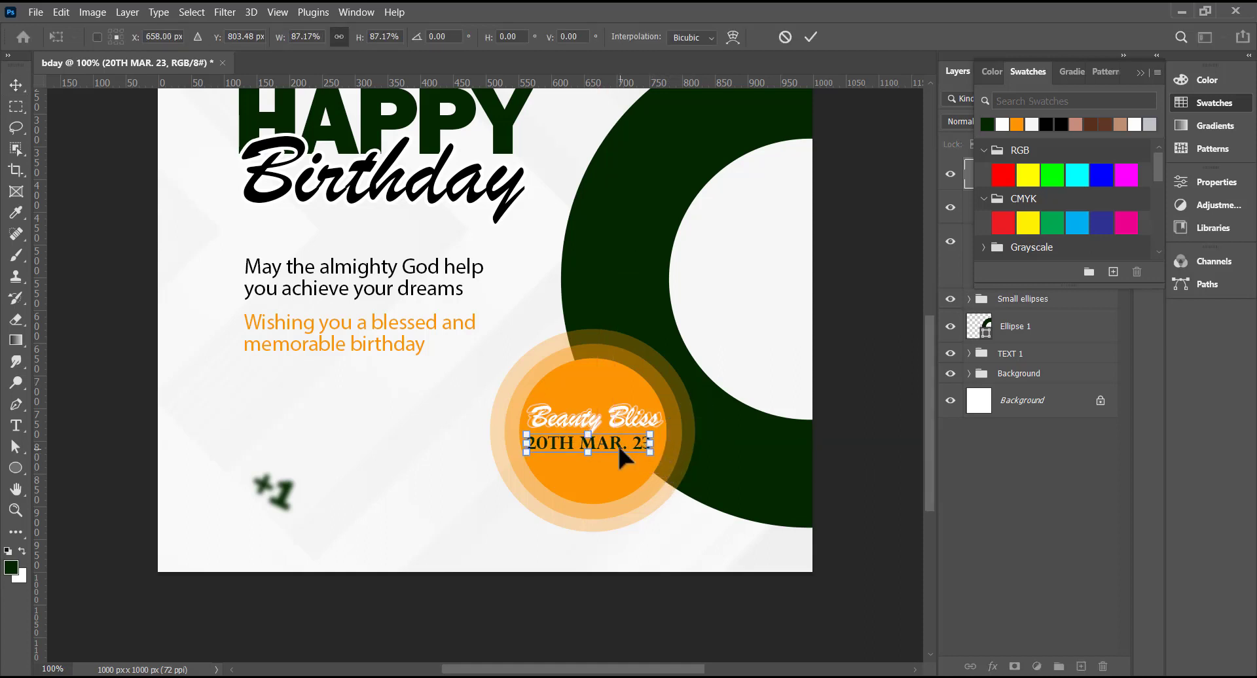
key(Return)
key(ctrl+0)
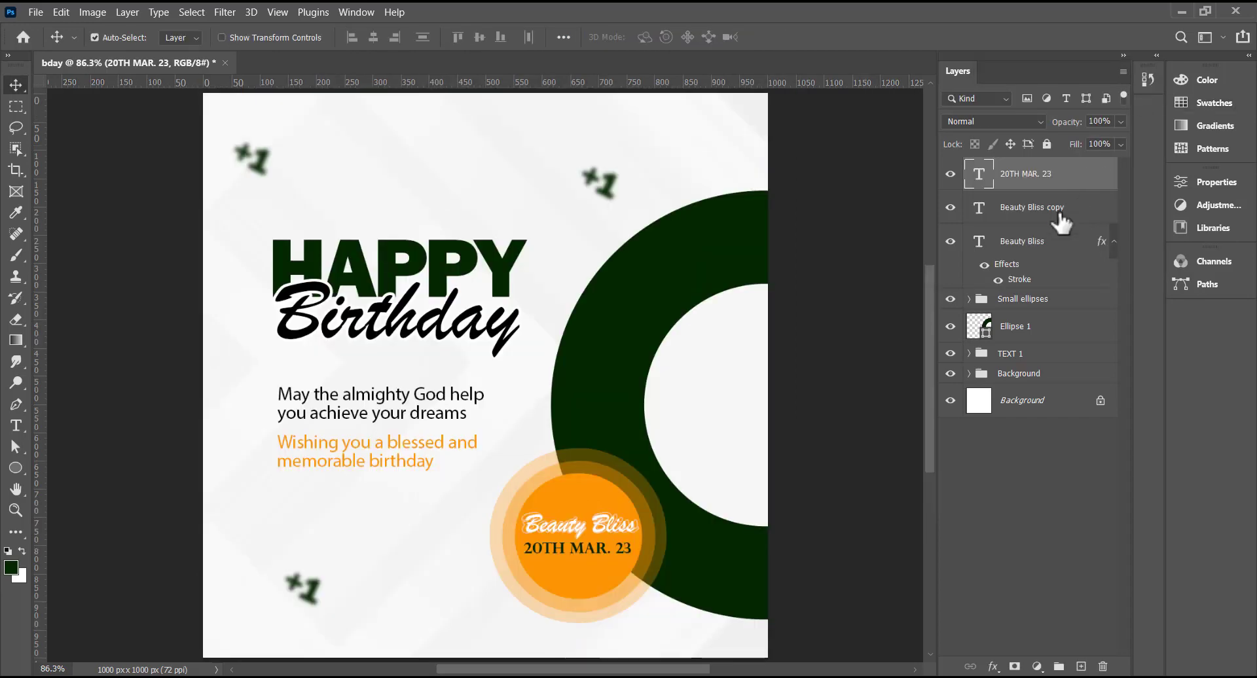
- Group the name and date text layers into a group named TEXT 2
shift+click(1038, 250)
key(ctrl+g)
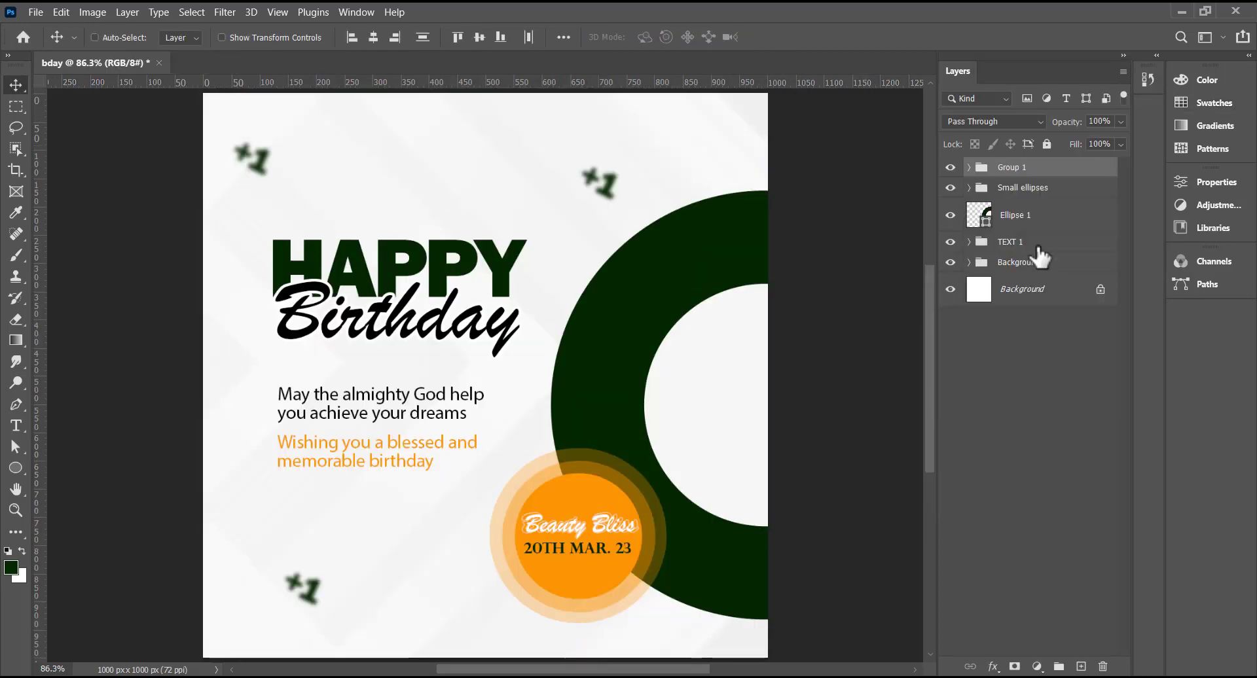
double_click(1010, 167)
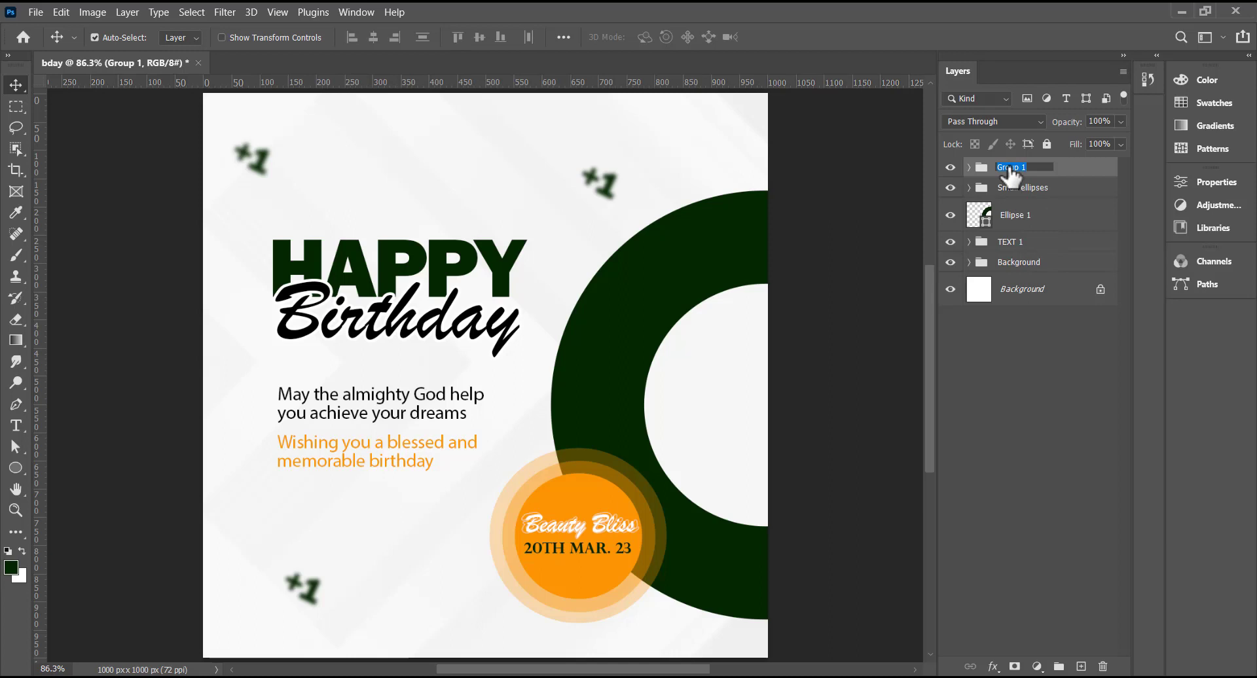
text(TEXT 2)
key(Return)
- Shift the green ring Ellipse 1 left and down, and squash it to about 91% height
scroll(681, 469, down, 1)
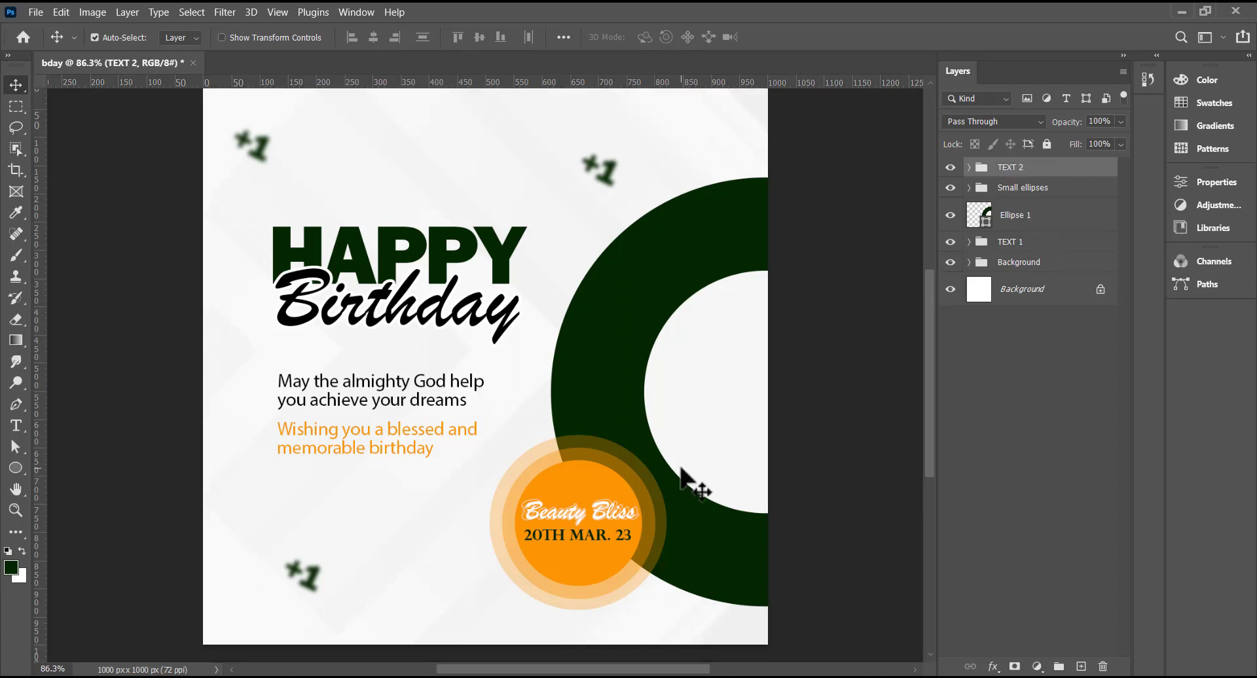
click(1026, 220)
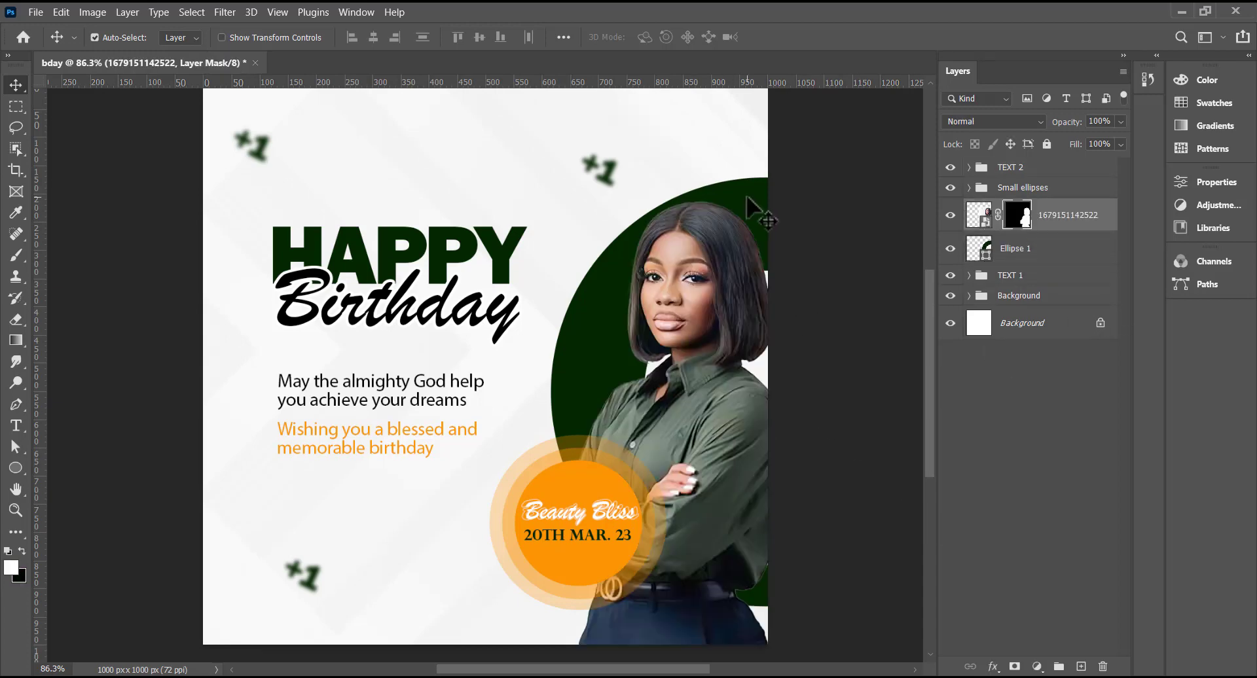
click(747, 196)
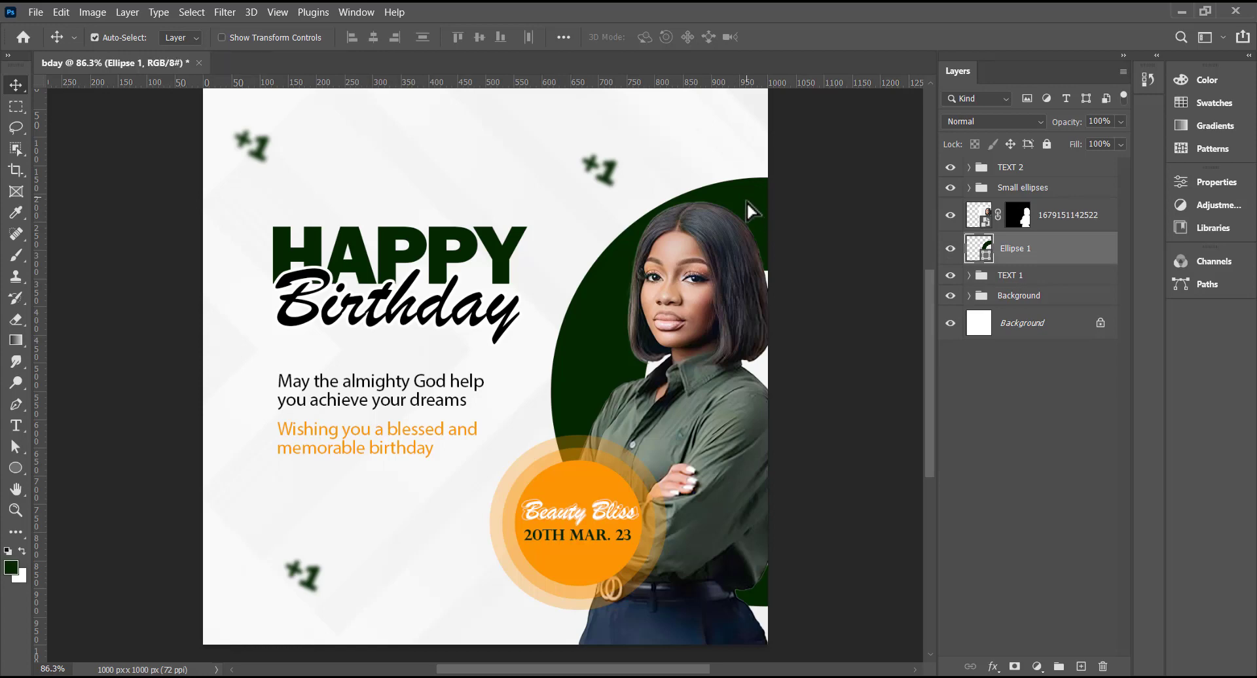
drag(747, 202, 731, 240)
key(ctrl+t)
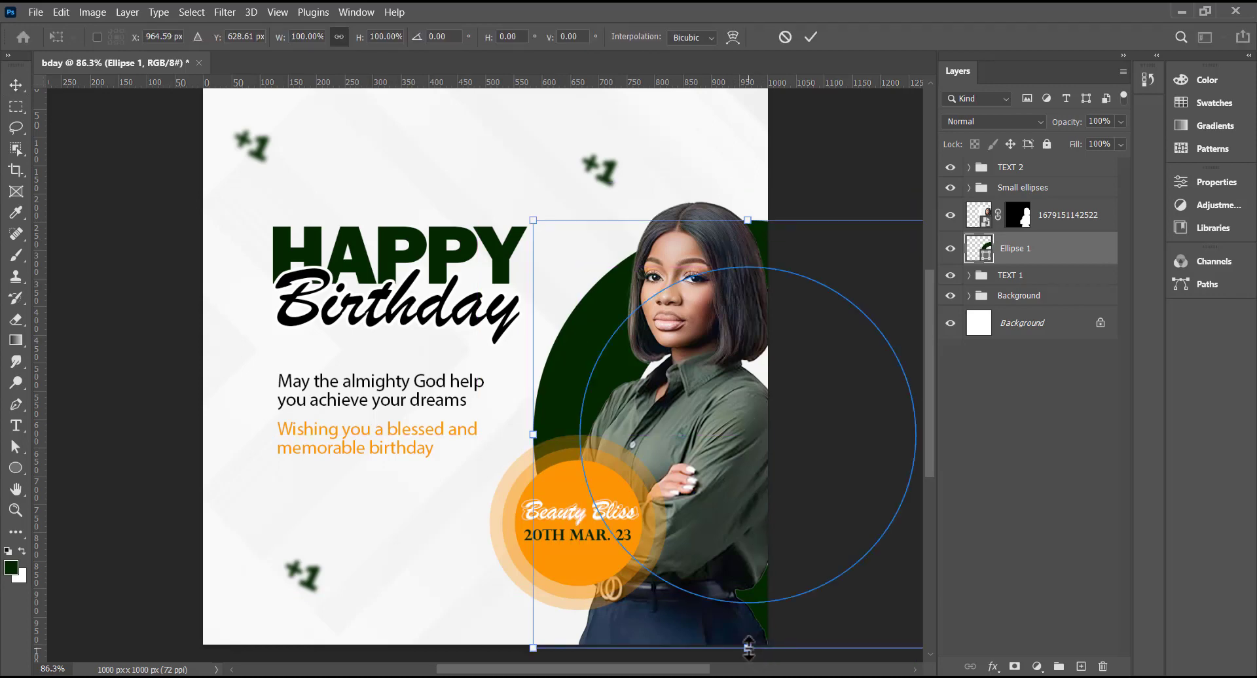
drag(748, 648, 748, 605)
key(Return)
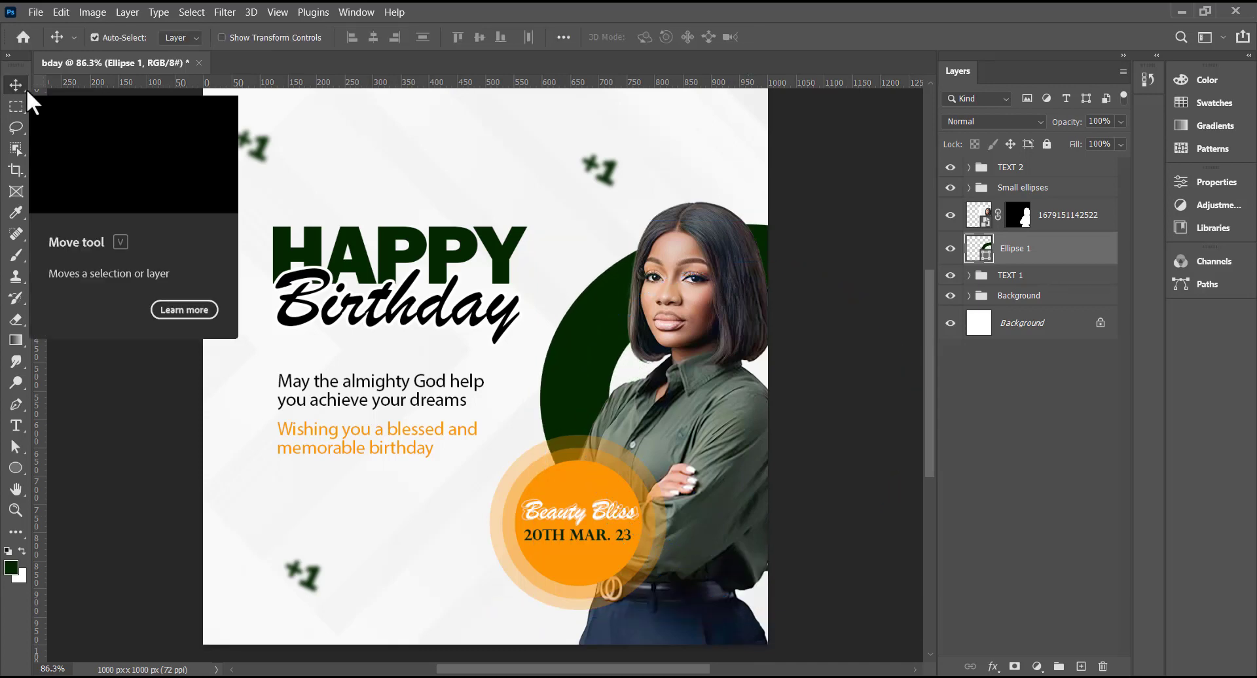